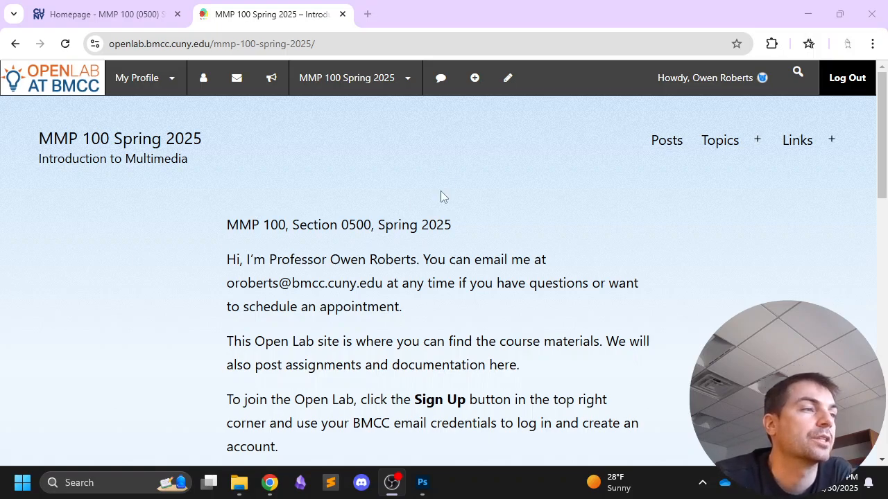
Open the MMP 100 Spring 2025 course schedule and review the topics for Weeks 1 to 4, including Photoshop patterns
{"action": "mouse_move", "coordinate": [799, 152]}
{"action": "left_click", "coordinate": [803, 213]}
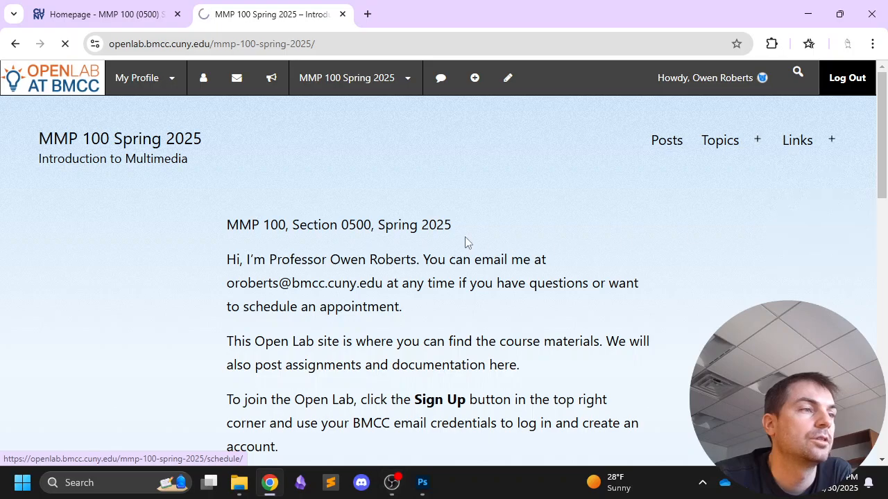
{"action": "scroll", "coordinate": [455, 156], "scroll_direction": "down", "scroll_amount": 10}
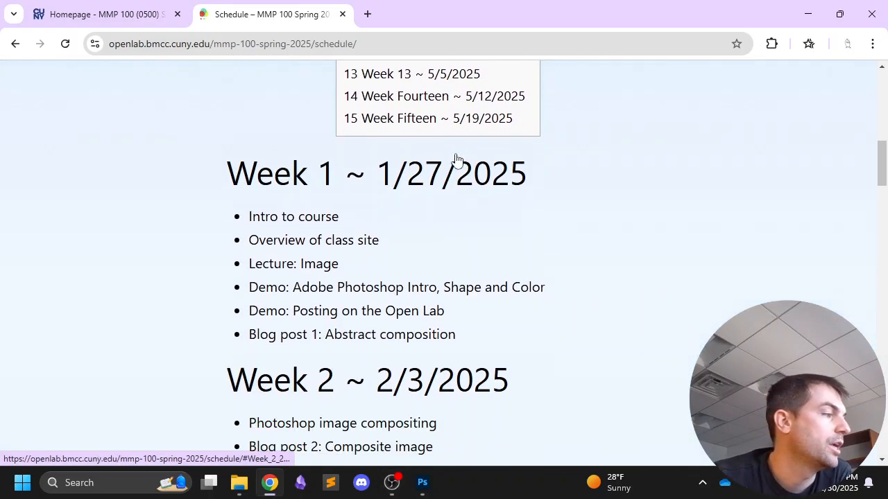
{"action": "scroll", "coordinate": [455, 158], "scroll_direction": "down", "scroll_amount": 1}
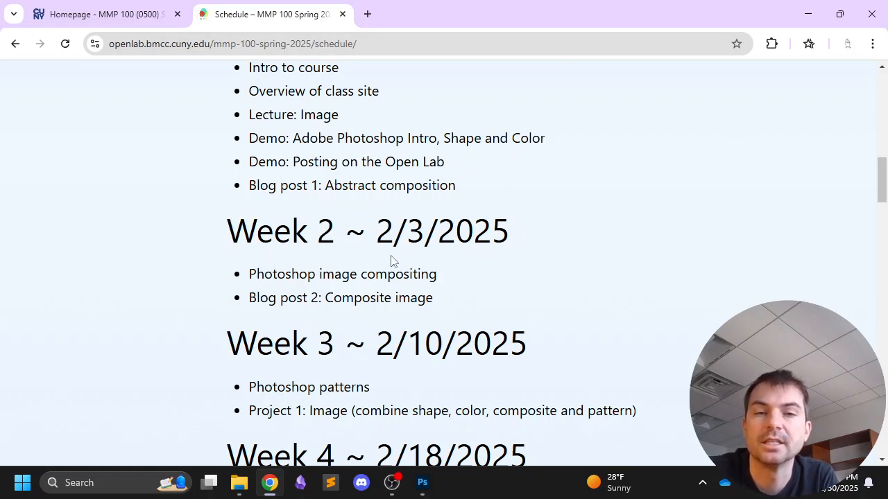
{"action": "scroll", "coordinate": [381, 274], "scroll_direction": "down", "scroll_amount": 1}
{"action": "scroll", "coordinate": [381, 264], "scroll_direction": "down", "scroll_amount": 2}
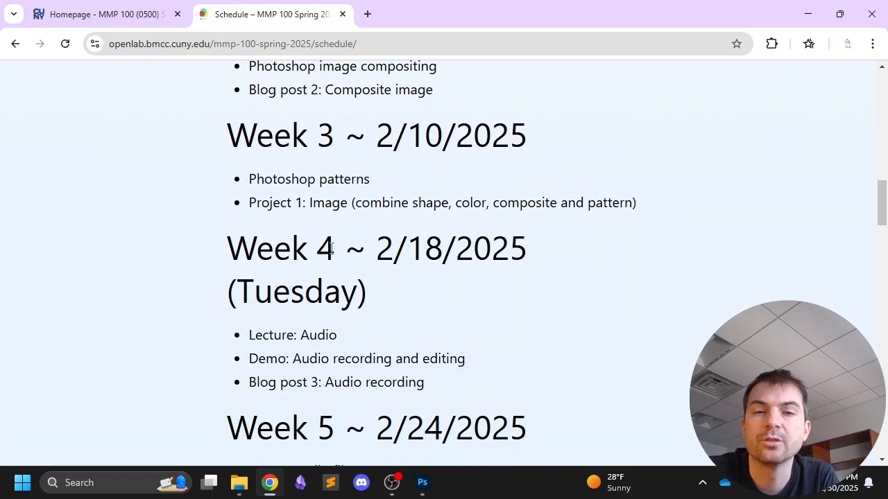
{"action": "left_click_drag", "start_coordinate": [255, 179], "coordinate": [384, 184]}
{"action": "left_click", "coordinate": [385, 187]}
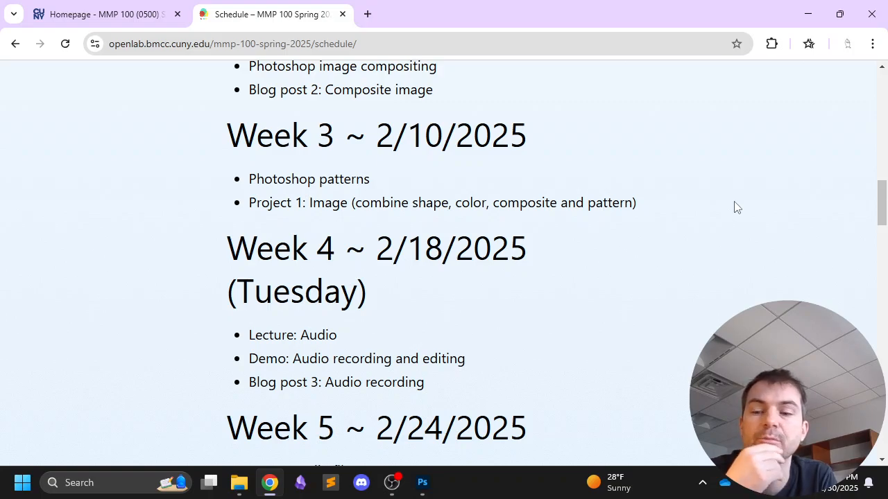
{"action": "left_click", "coordinate": [422, 482]}
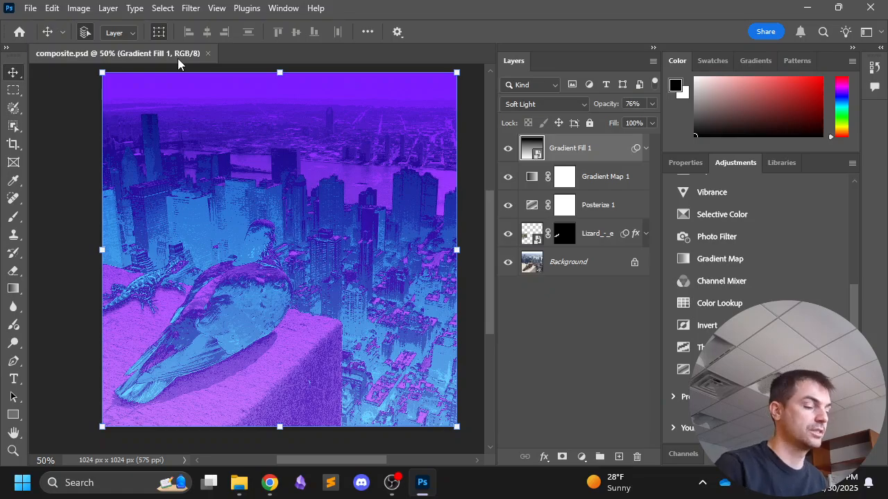
{"action": "key", "text": "alt+Tab"}
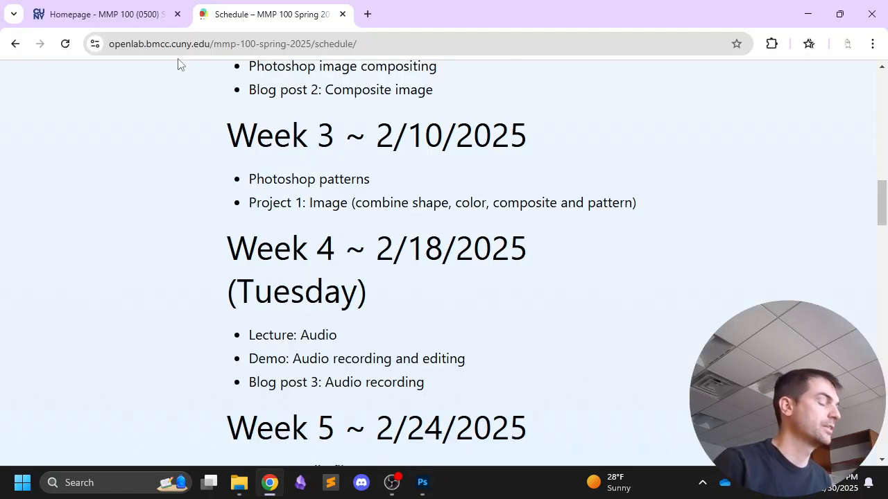
Search Google for "flowers" in a new browser tab and show the image results
{"action": "key", "text": "ctrl+t"}
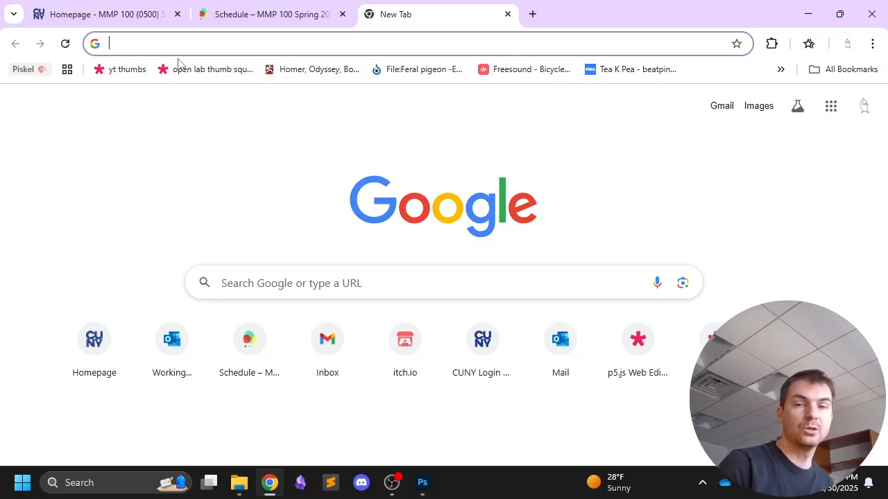
{"action": "type", "text": "flowers"}
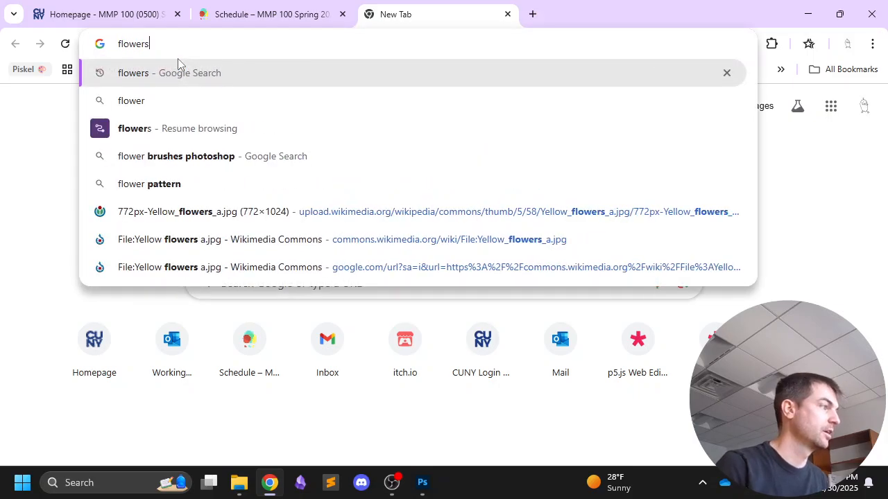
{"action": "key", "text": "Return"}
{"action": "scroll", "coordinate": [178, 63], "scroll_direction": "down", "scroll_amount": 8}
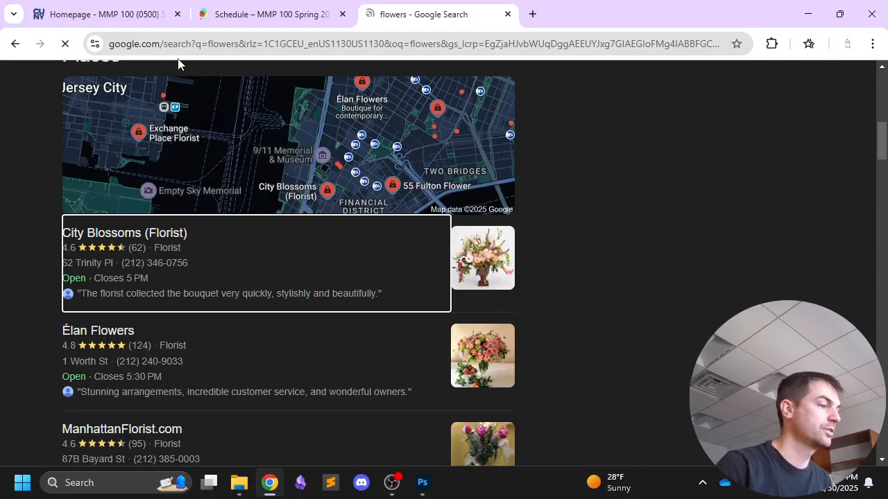
{"action": "scroll", "coordinate": [312, 204], "scroll_direction": "up", "scroll_amount": 5}
{"action": "scroll", "coordinate": [312, 205], "scroll_direction": "up", "scroll_amount": 3}
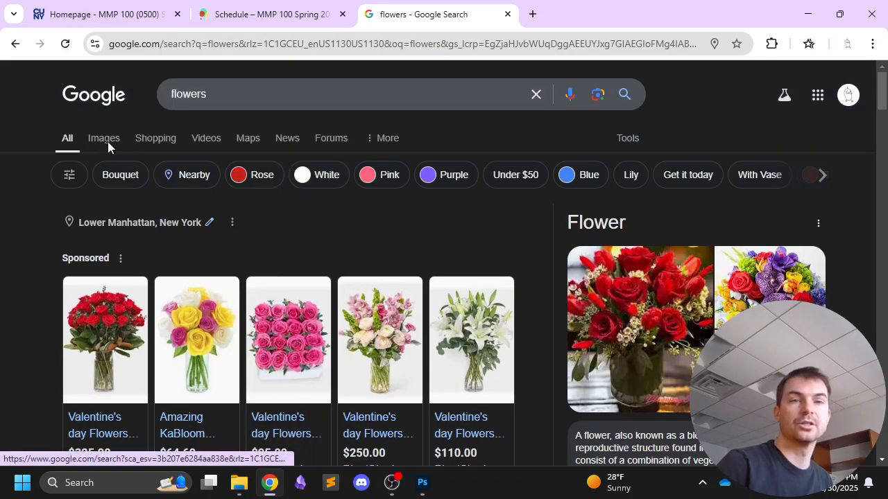
{"action": "left_click", "coordinate": [106, 139]}
{"action": "scroll", "coordinate": [108, 147], "scroll_direction": "down", "scroll_amount": 2}
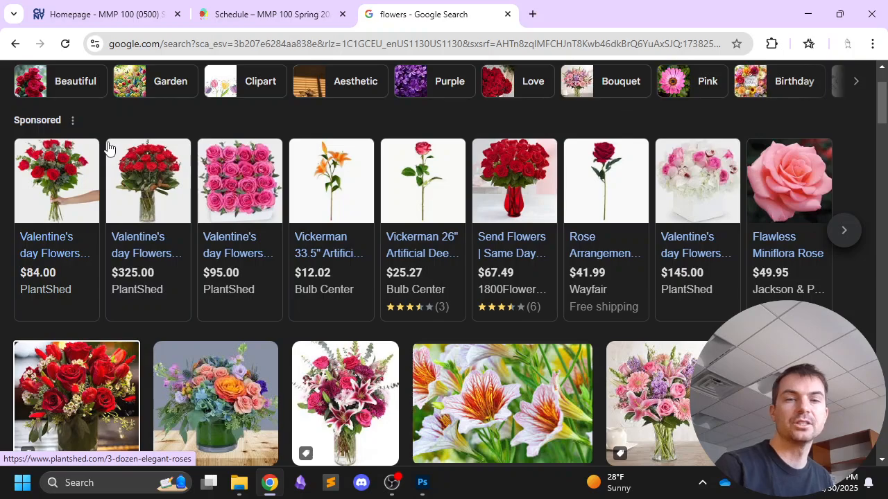
{"action": "scroll", "coordinate": [124, 81], "scroll_direction": "up", "scroll_amount": 2}
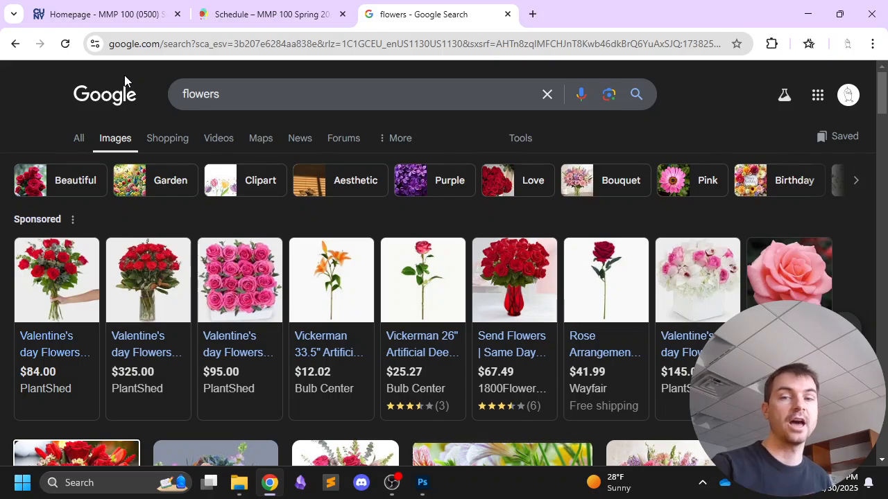
Filter the flower image results by usage rights to Creative Commons licenses
{"action": "left_click", "coordinate": [521, 137]}
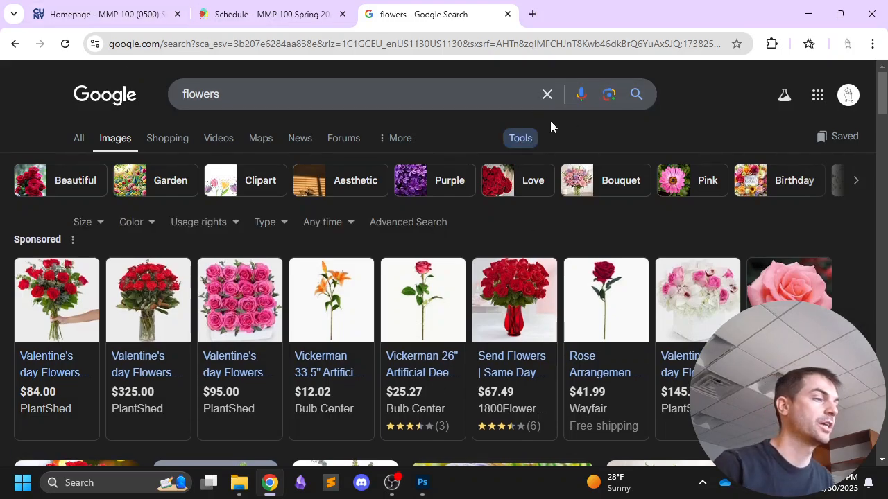
{"action": "left_click", "coordinate": [216, 223]}
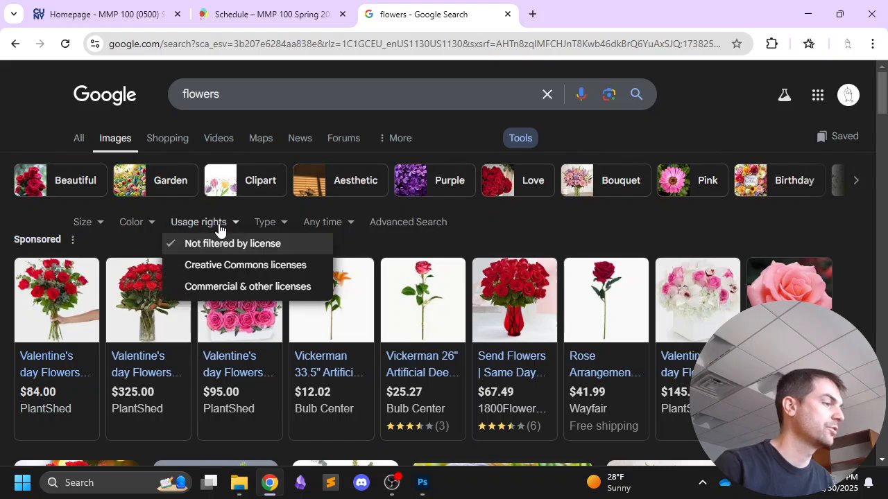
{"action": "left_click", "coordinate": [250, 265]}
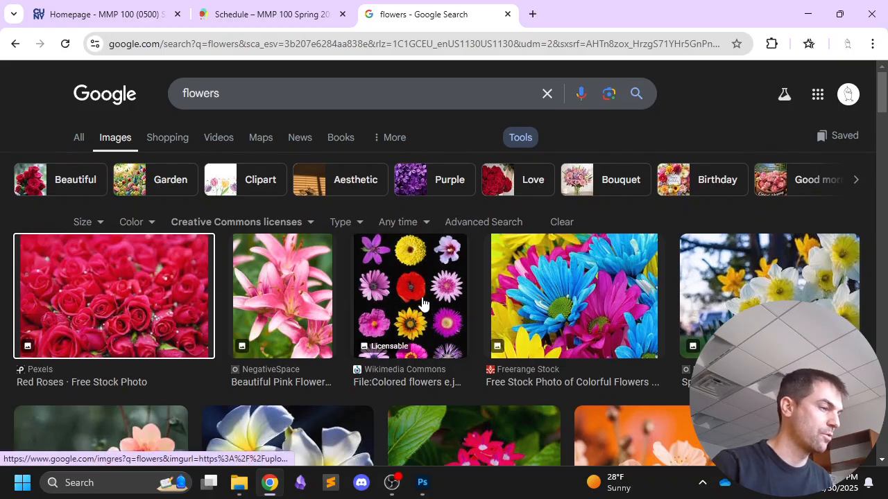
Browse the Creative Commons flower images for a suitable source picture, previewing the delicate white flowers photo
{"action": "scroll", "coordinate": [394, 229], "scroll_direction": "down", "scroll_amount": 1}
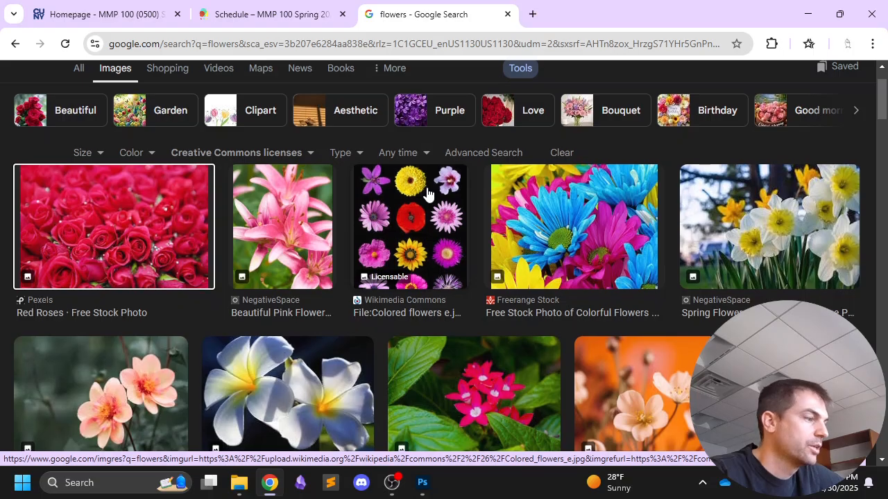
{"action": "scroll", "coordinate": [429, 197], "scroll_direction": "down", "scroll_amount": 3}
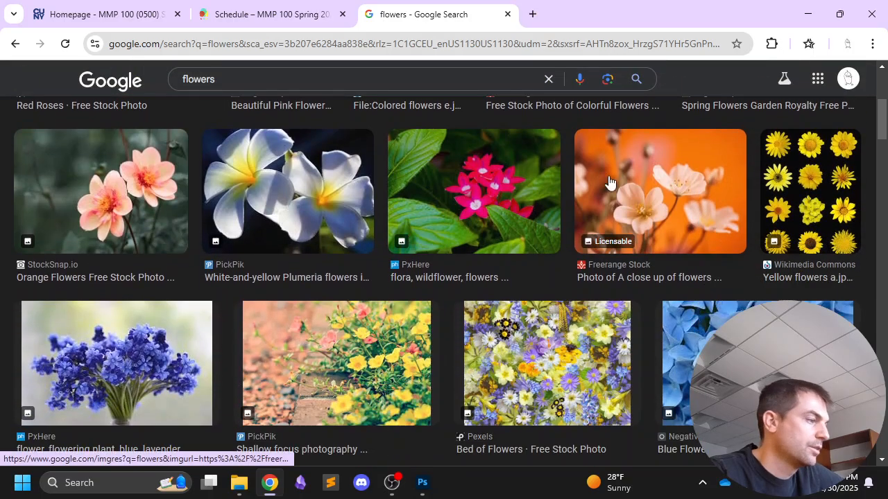
{"action": "scroll", "coordinate": [602, 176], "scroll_direction": "down", "scroll_amount": 1}
{"action": "scroll", "coordinate": [360, 247], "scroll_direction": "down", "scroll_amount": 3}
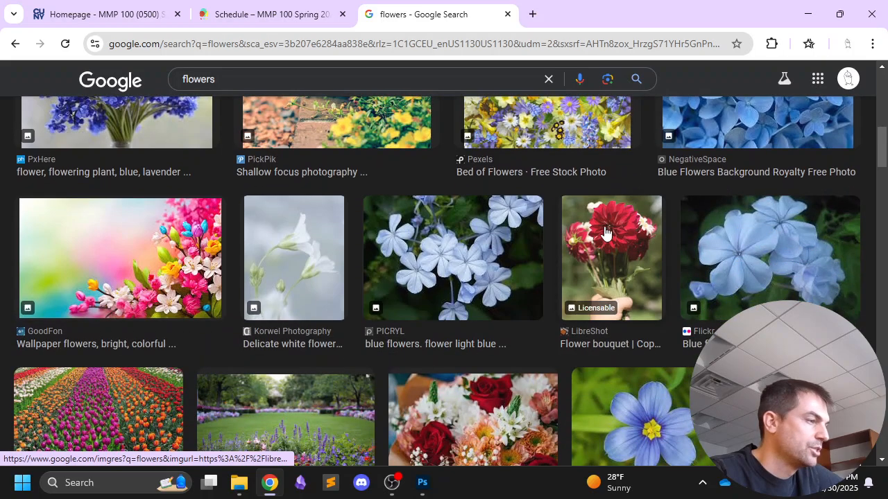
{"action": "left_click", "coordinate": [323, 248]}
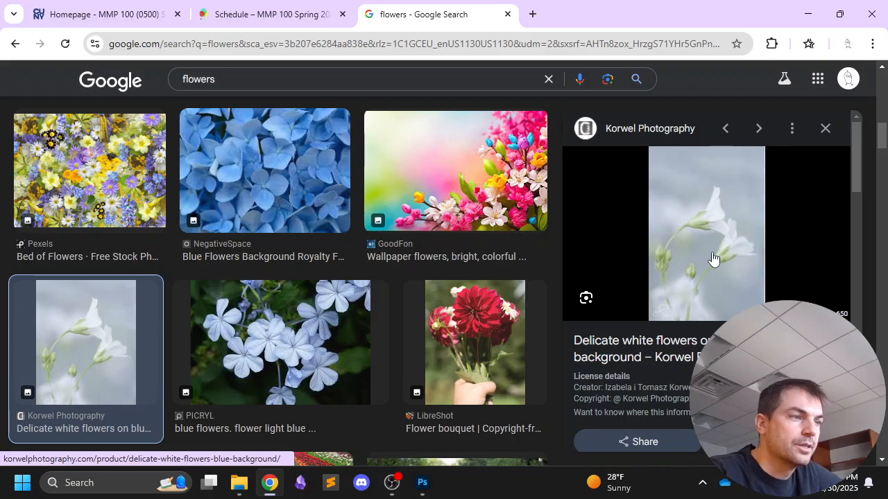
{"action": "left_click", "coordinate": [824, 128]}
{"action": "scroll", "coordinate": [555, 232], "scroll_direction": "down", "scroll_amount": 2}
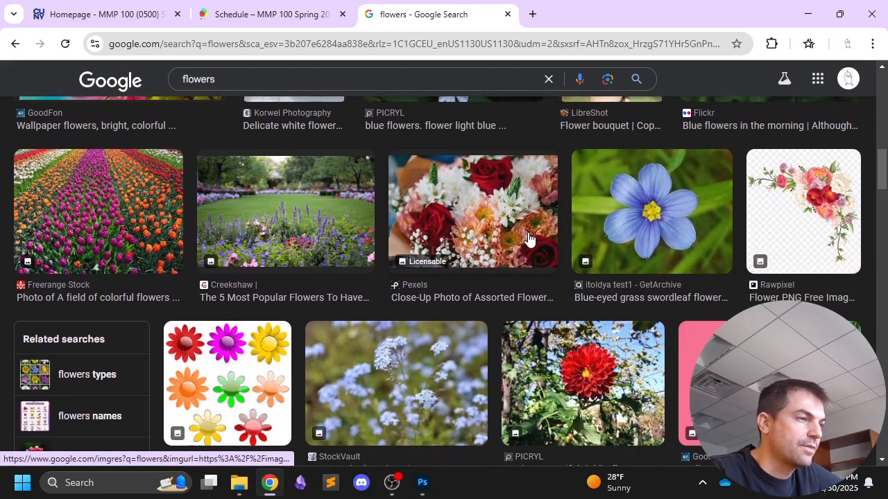
{"action": "scroll", "coordinate": [527, 238], "scroll_direction": "down", "scroll_amount": 6}
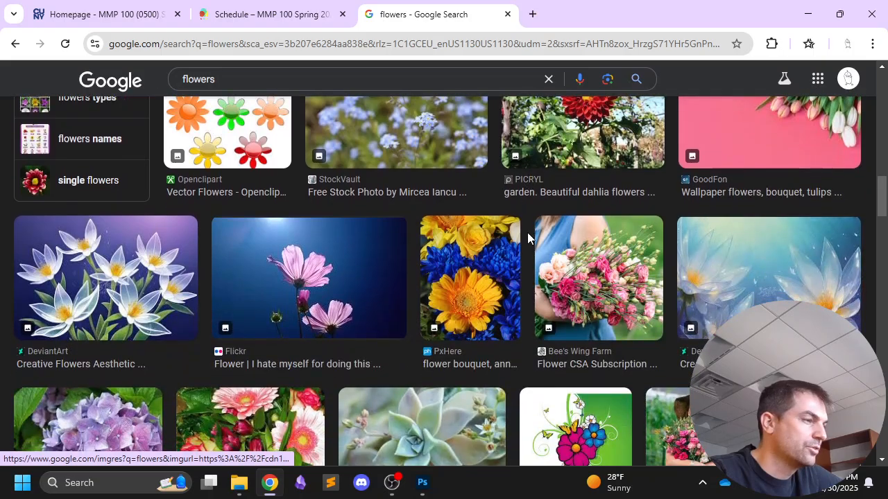
{"action": "scroll", "coordinate": [515, 237], "scroll_direction": "up", "scroll_amount": 10}
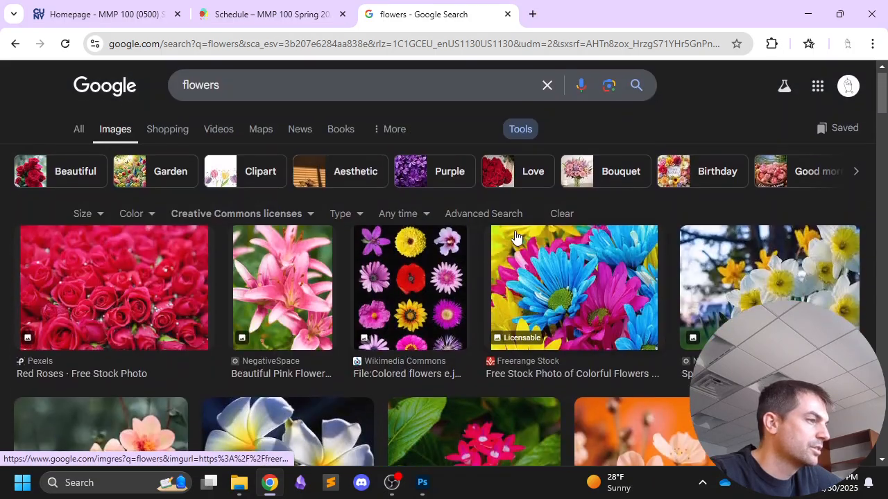
{"action": "scroll", "coordinate": [399, 294], "scroll_direction": "down", "scroll_amount": 1}
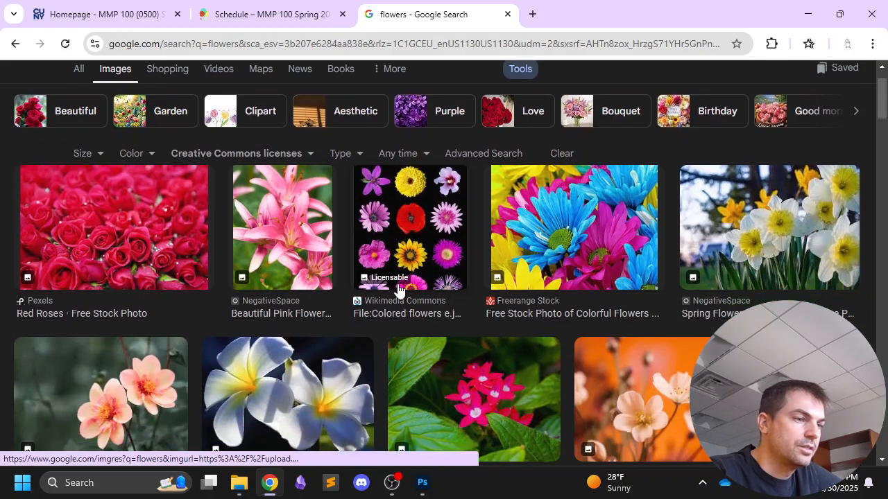
{"action": "scroll", "coordinate": [414, 255], "scroll_direction": "down", "scroll_amount": 1}
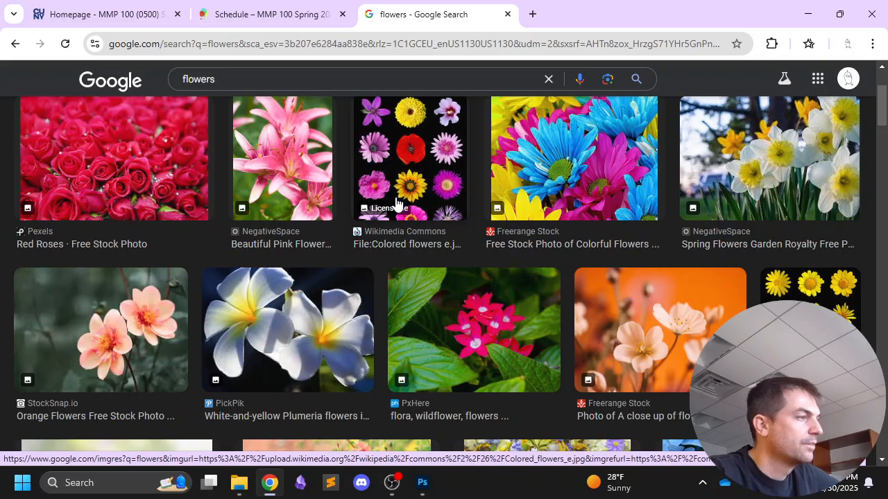
Open the Wikimedia Commons page of Yellow flowers a.jpg and display the picture at 772 × 1,024 pixels in full size
{"action": "left_click", "coordinate": [836, 300]}
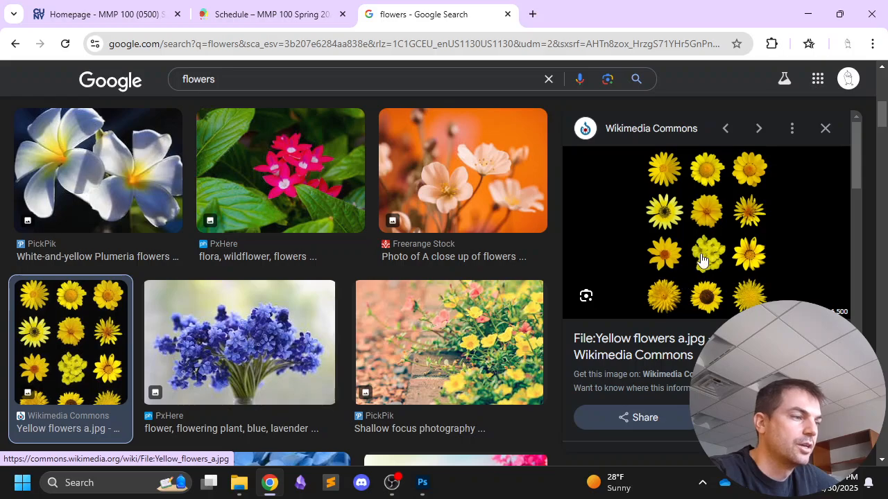
{"action": "left_click", "coordinate": [691, 239]}
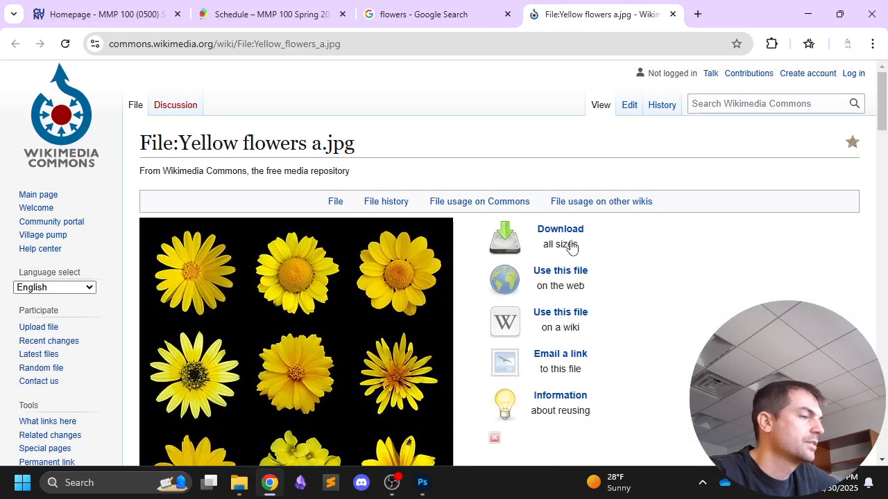
{"action": "scroll", "coordinate": [573, 231], "scroll_direction": "down", "scroll_amount": 3}
{"action": "scroll", "coordinate": [572, 227], "scroll_direction": "down", "scroll_amount": 2}
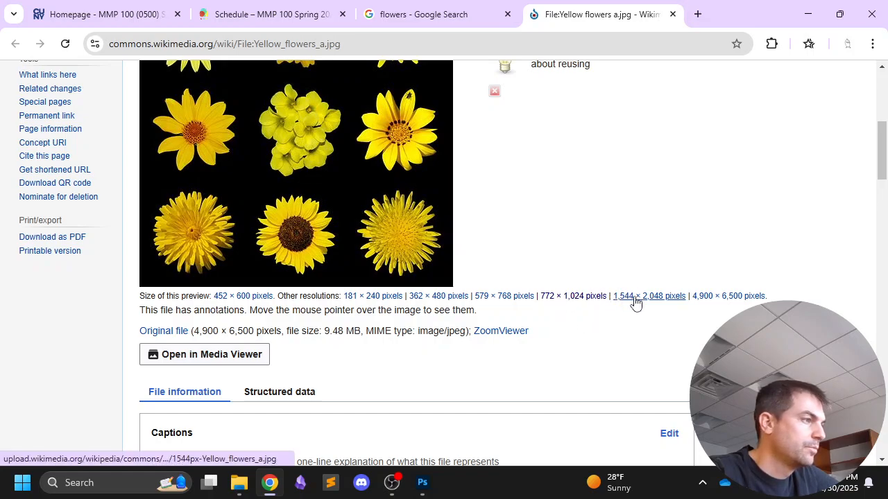
{"action": "left_click", "coordinate": [570, 297]}
{"action": "left_click", "coordinate": [558, 234]}
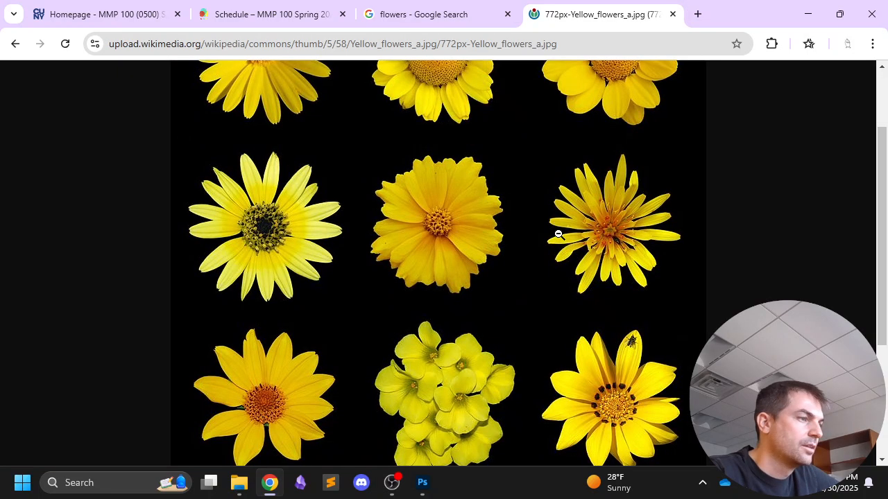
Save the yellow flowers picture as 772px-Yellow_flowers_a.jpg in the MMP 100 Image folder
{"action": "scroll", "coordinate": [431, 267], "scroll_direction": "down", "scroll_amount": 3}
{"action": "scroll", "coordinate": [435, 266], "scroll_direction": "up", "scroll_amount": 4}
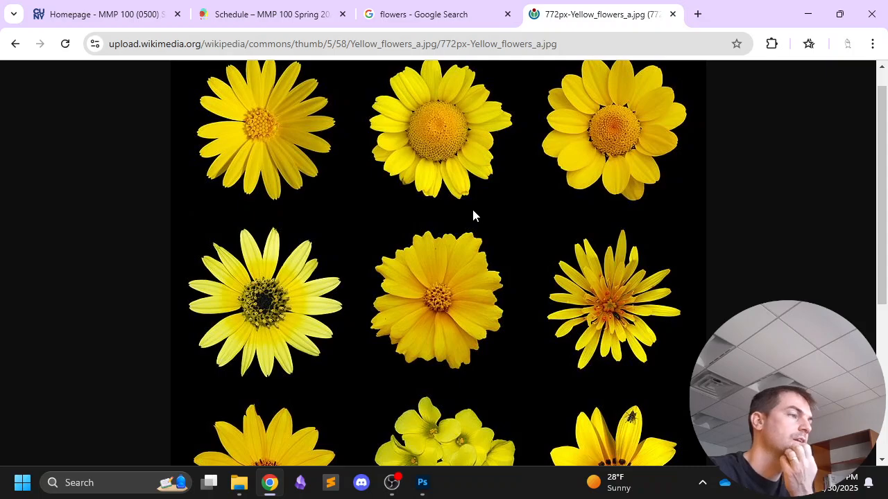
{"action": "key", "text": "ctrl+s"}
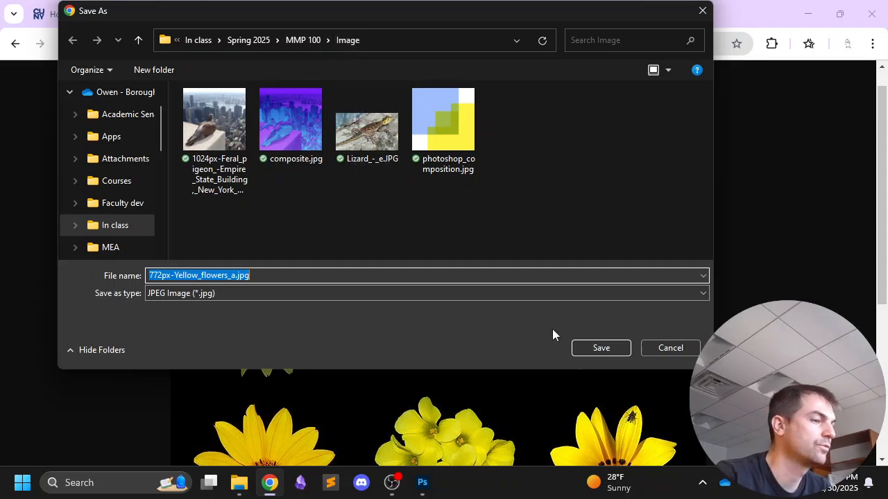
{"action": "left_click", "coordinate": [594, 349]}
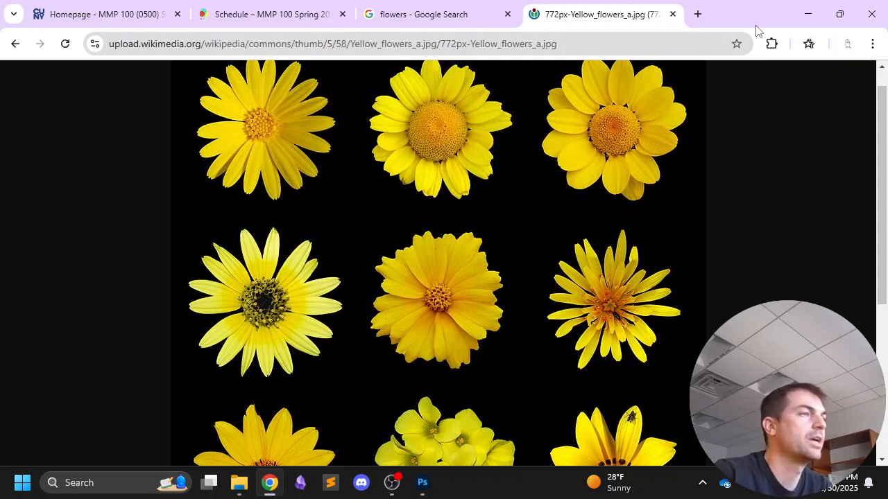
Switch to Photoshop and create a new document 256 pixels wide and 256 pixels high at 300 pixels/inch
{"action": "left_click", "coordinate": [807, 14]}
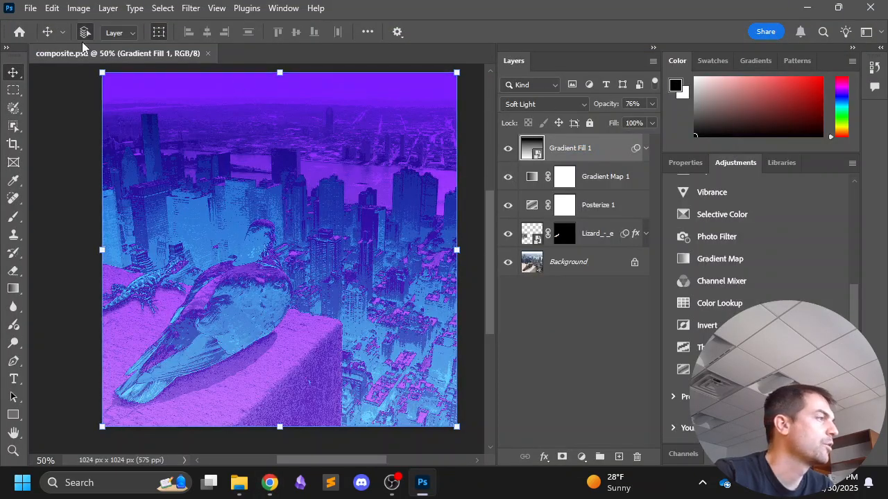
{"action": "left_click", "coordinate": [31, 7]}
{"action": "left_click", "coordinate": [65, 23]}
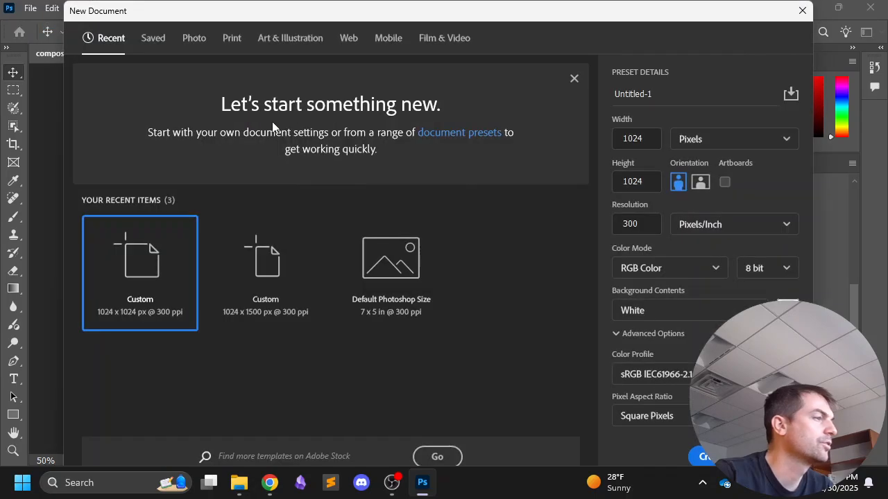
{"action": "left_click", "coordinate": [648, 138]}
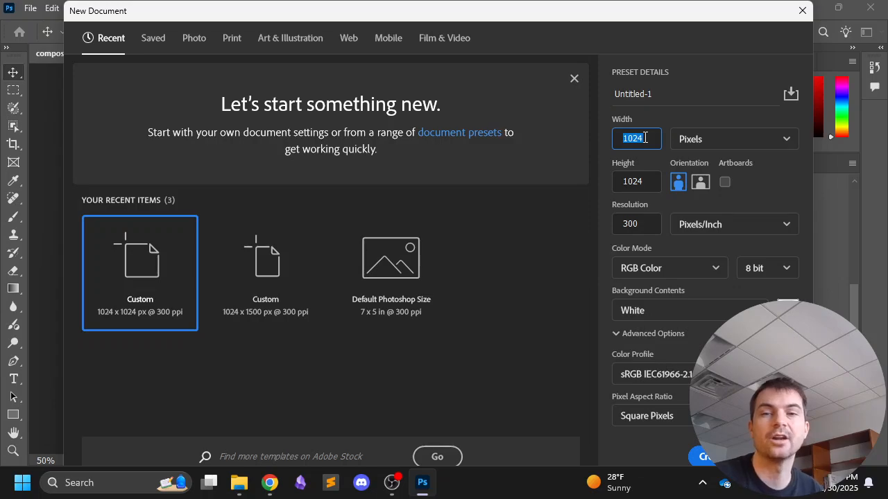
{"action": "key", "text": "Escape"}
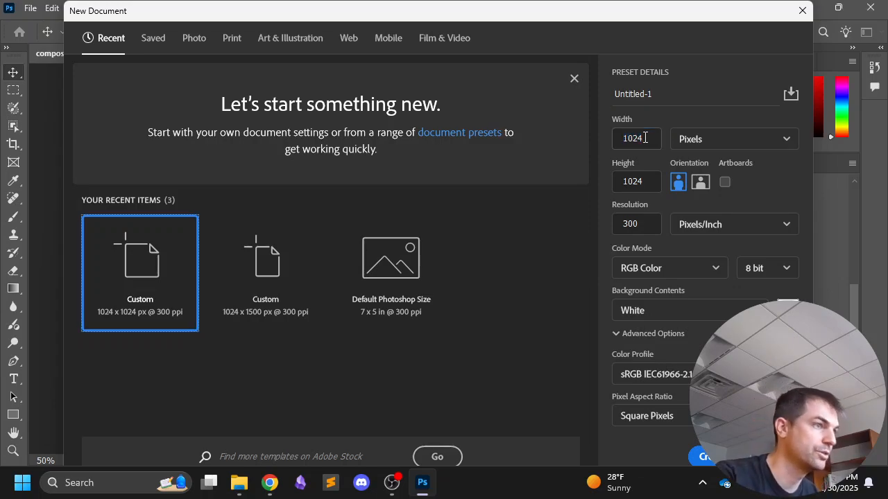
{"action": "left_click", "coordinate": [639, 147]}
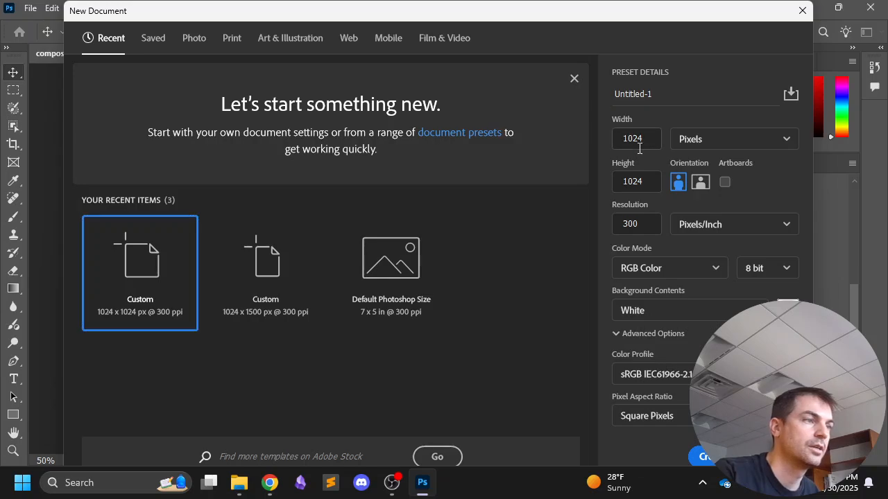
{"action": "left_click", "coordinate": [639, 144]}
{"action": "type", "text": "256"}
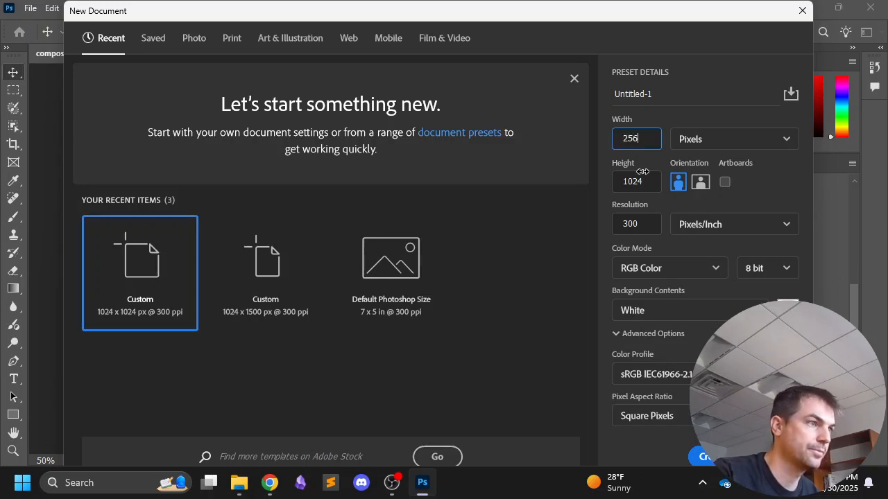
{"action": "left_click", "coordinate": [644, 181]}
{"action": "type", "text": "256"}
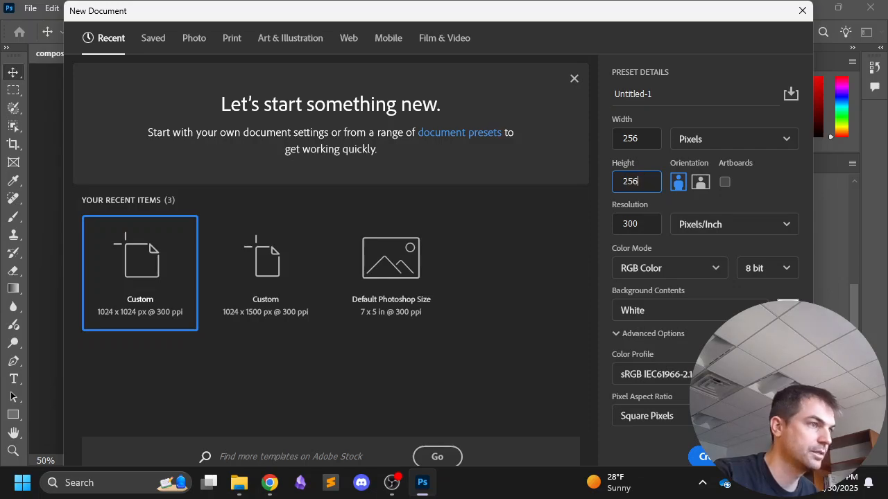
{"action": "left_click", "coordinate": [763, 191]}
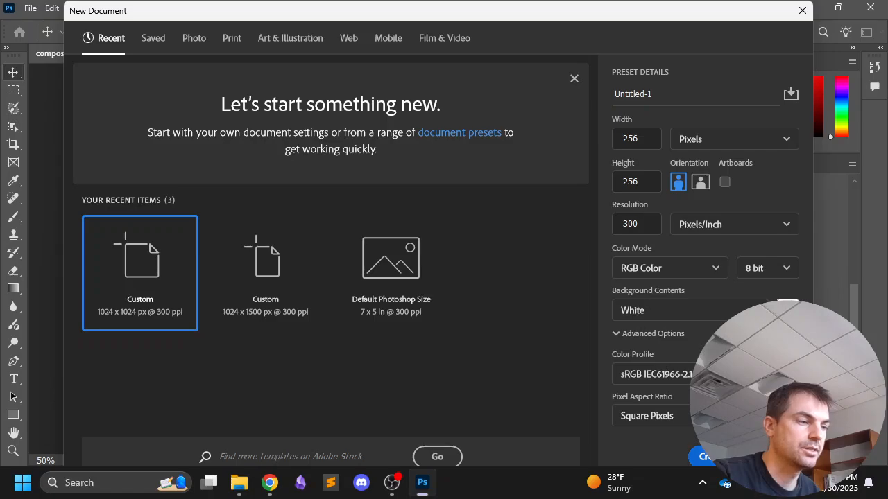
{"action": "left_click", "coordinate": [703, 456]}
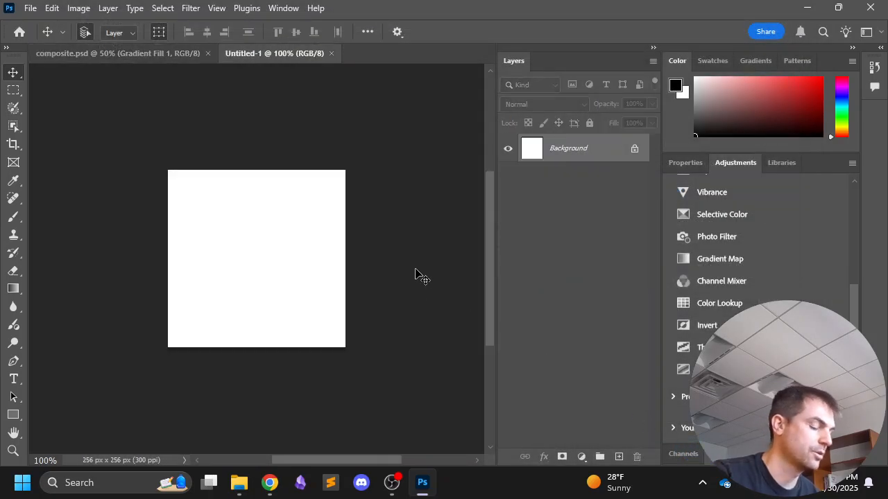
Place the picture 772px-Yellow_flowers_a.jpg into the new document as an embedded image
{"action": "key", "text": "ctrl+plus"}
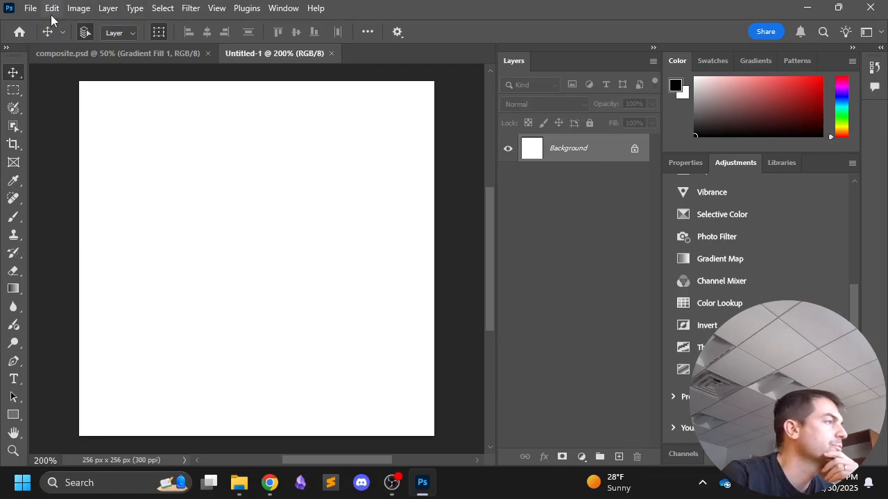
{"action": "left_click", "coordinate": [30, 7]}
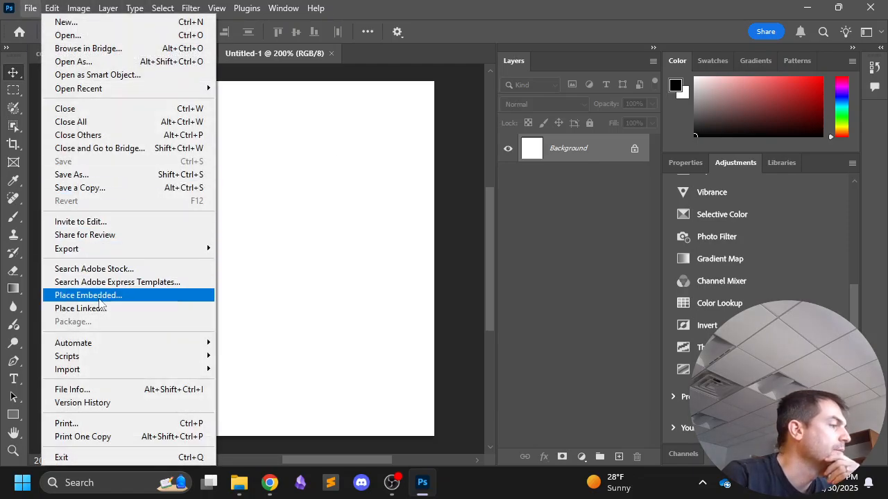
{"action": "left_click", "coordinate": [101, 299]}
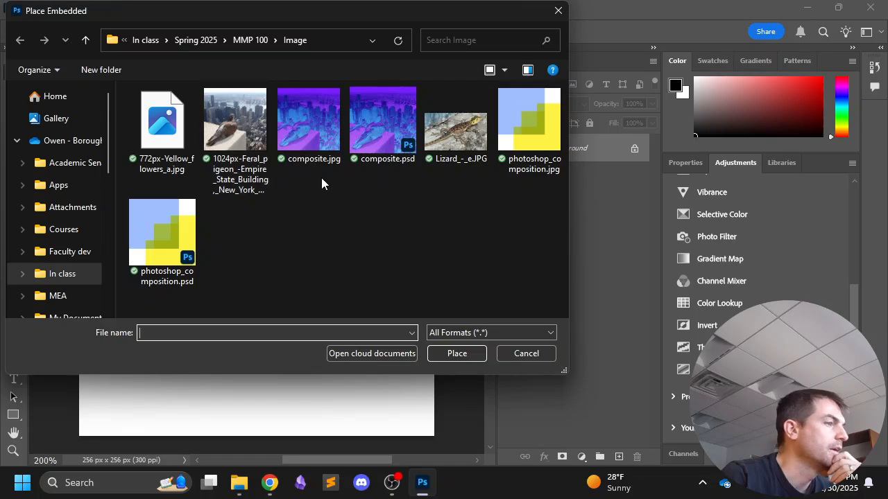
{"action": "left_click", "coordinate": [163, 128]}
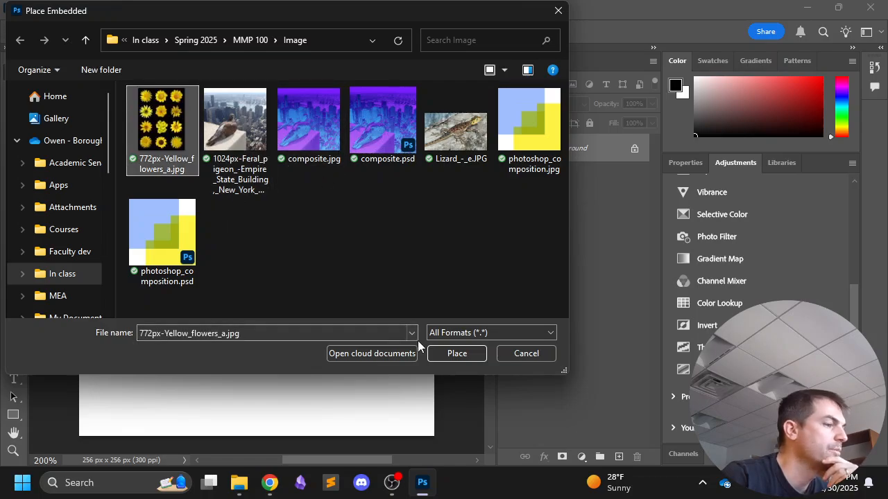
{"action": "left_click", "coordinate": [433, 354]}
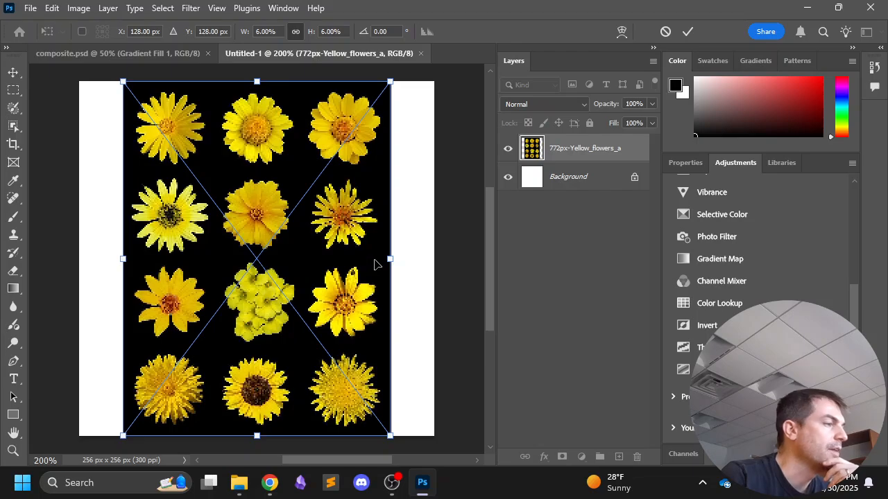
Enlarge the placed flower picture to about 18.18% and centre the flower from its second row, middle column, on the canvas
{"action": "key", "text": "ctrl+minus"}
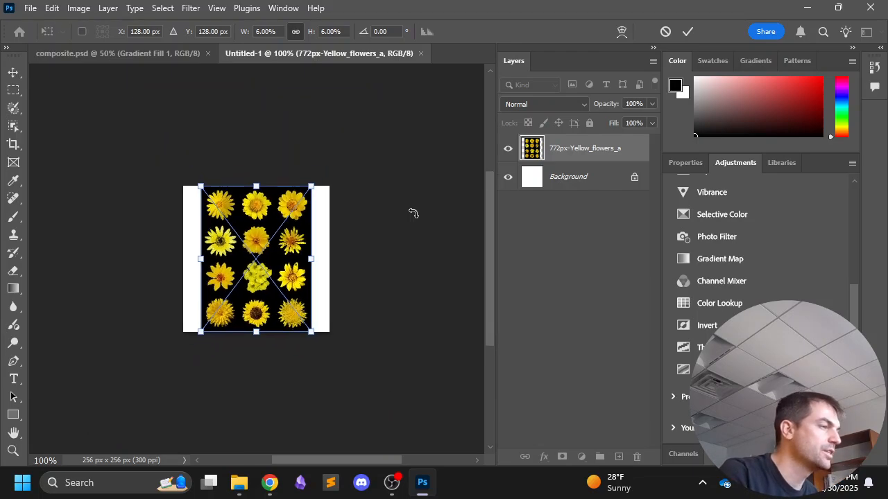
{"action": "key", "text": "ctrl+minus"}
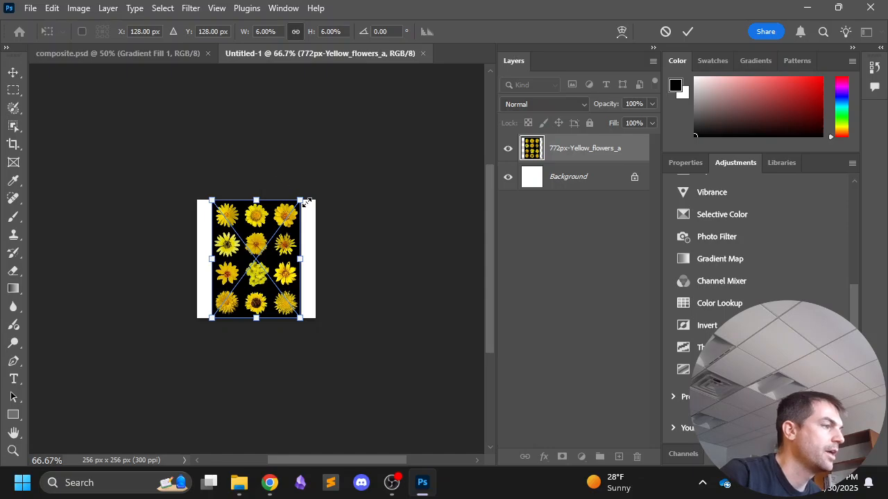
{"action": "left_click_drag", "start_coordinate": [307, 203], "coordinate": [363, 147]}
{"action": "left_click_drag", "start_coordinate": [208, 323], "coordinate": [120, 400]}
{"action": "left_click_drag", "start_coordinate": [248, 268], "coordinate": [257, 284]}
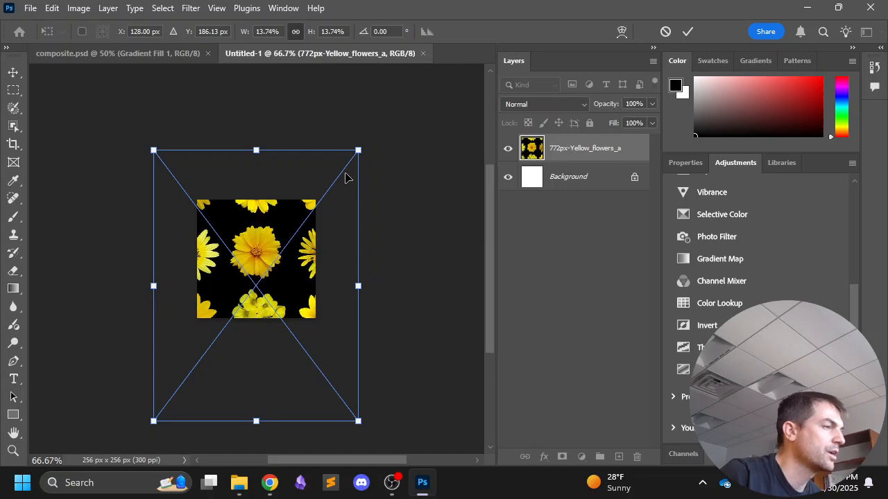
{"action": "left_click_drag", "start_coordinate": [358, 149], "coordinate": [373, 131]}
{"action": "left_click_drag", "start_coordinate": [260, 242], "coordinate": [253, 266]}
{"action": "left_click_drag", "start_coordinate": [365, 156], "coordinate": [396, 115]}
{"action": "left_click_drag", "start_coordinate": [303, 229], "coordinate": [288, 246]}
{"action": "left_click_drag", "start_coordinate": [382, 132], "coordinate": [409, 115]}
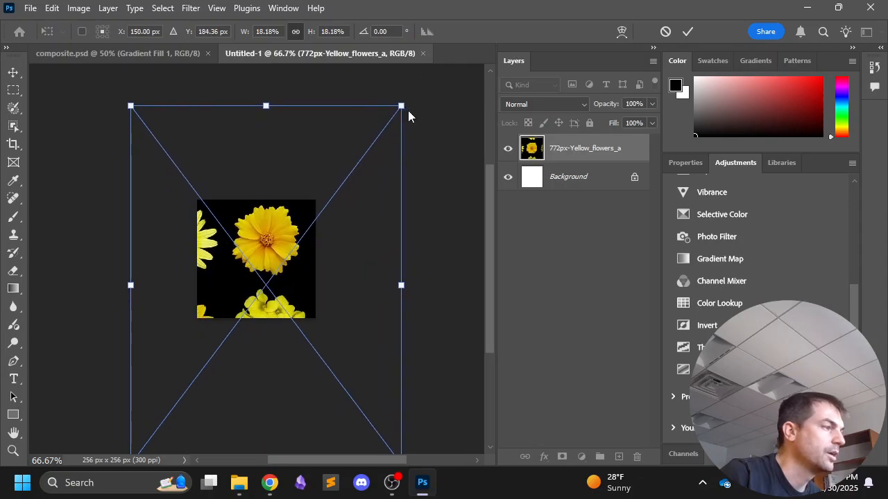
{"action": "left_click_drag", "start_coordinate": [303, 240], "coordinate": [292, 248]}
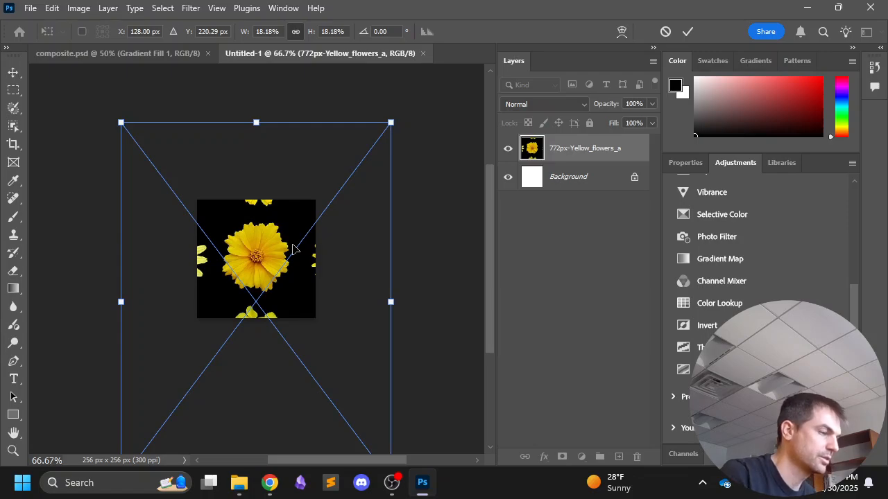
Enlarge the placed picture to about 19.88%, apply the transform, and move it so its upper-left flower fills the canvas
{"action": "key", "text": "ctrl+minus"}
{"action": "key", "text": "ctrl+plus"}
{"action": "key", "text": "ctrl+plus"}
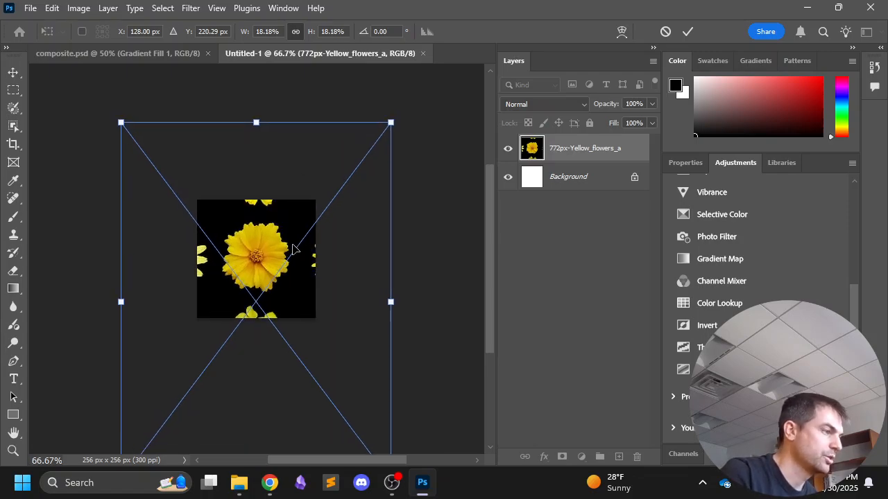
{"action": "key", "text": "ctrl+minus"}
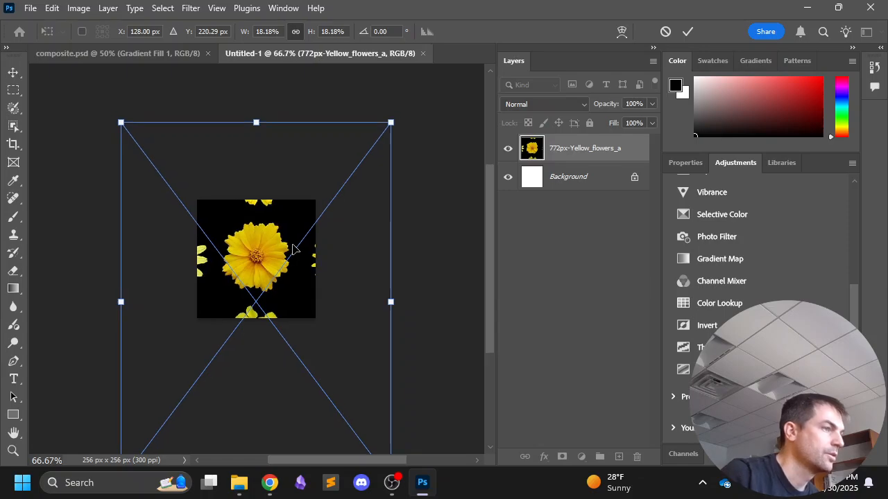
{"action": "left_click_drag", "start_coordinate": [390, 122], "coordinate": [416, 85]}
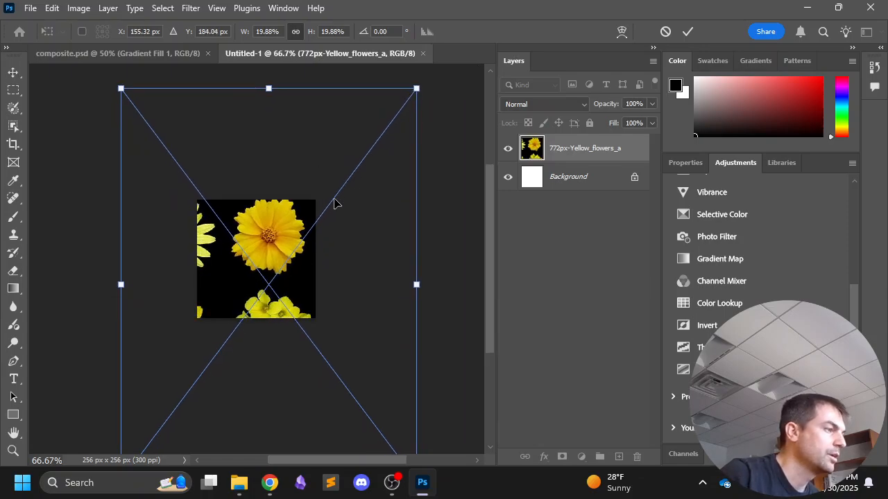
{"action": "left_click_drag", "start_coordinate": [304, 240], "coordinate": [291, 262]}
{"action": "key", "text": "Return"}
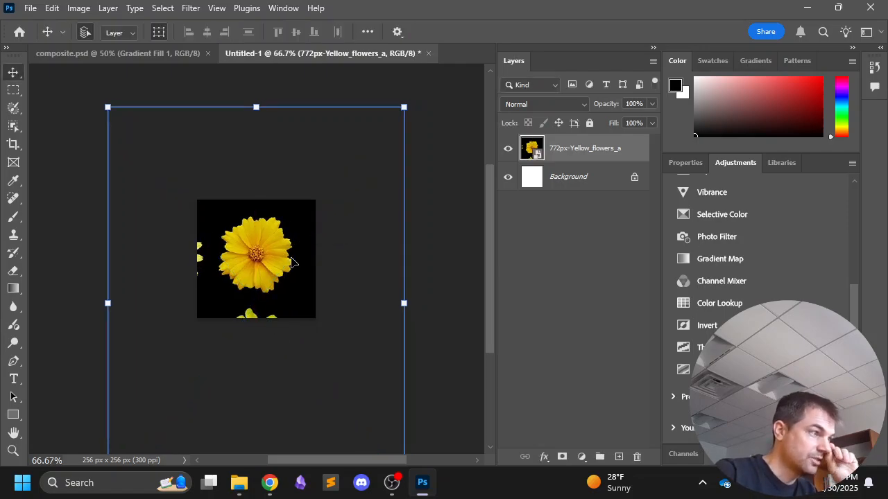
{"action": "left_click_drag", "start_coordinate": [291, 263], "coordinate": [342, 359]}
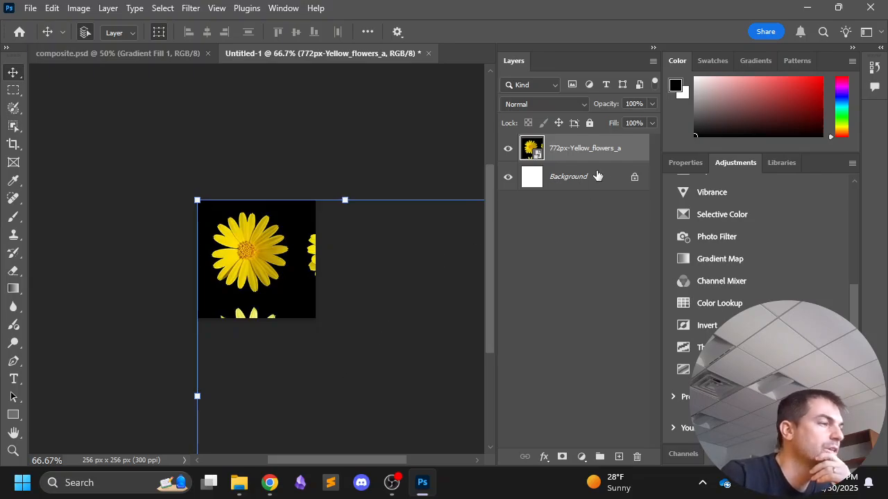
Duplicate the 772px-Yellow_flowers_a layer three times and hide the three copies
{"action": "right_click", "coordinate": [583, 153]}
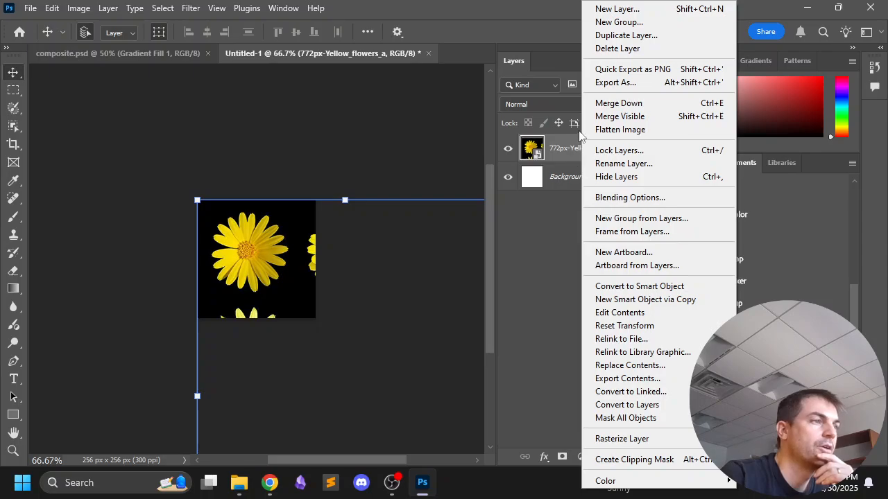
{"action": "left_click", "coordinate": [624, 35]}
{"action": "left_click", "coordinate": [561, 119]}
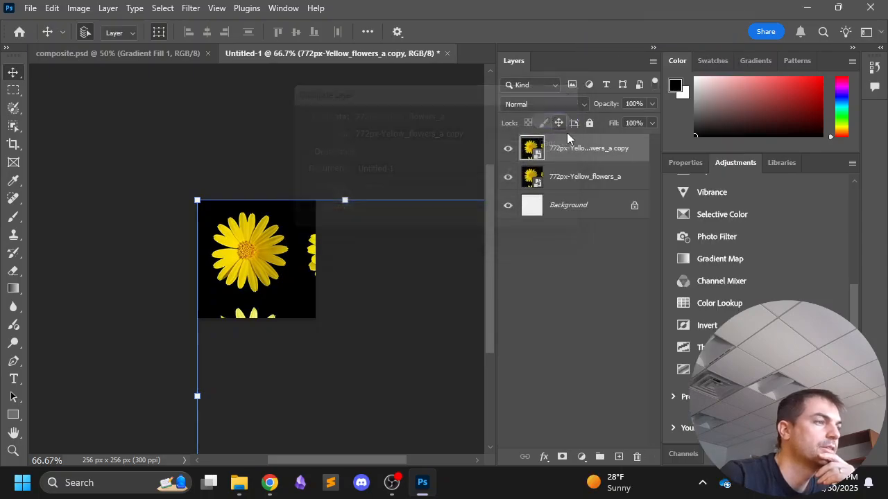
{"action": "right_click", "coordinate": [582, 153]}
{"action": "left_click", "coordinate": [628, 36]}
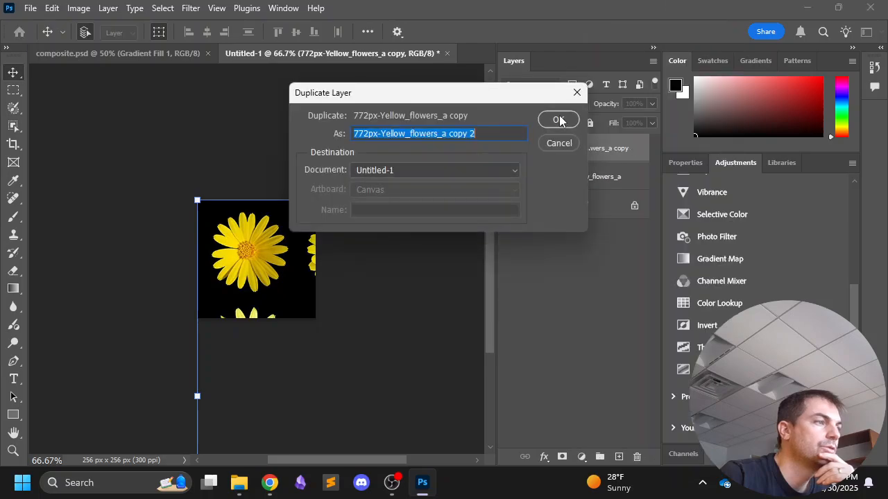
{"action": "left_click", "coordinate": [560, 120]}
{"action": "right_click", "coordinate": [581, 153]}
{"action": "left_click", "coordinate": [628, 35]}
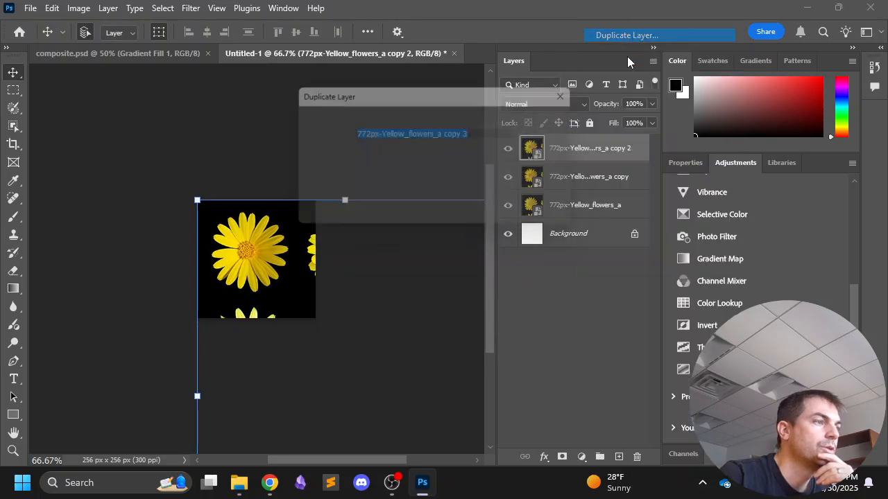
{"action": "left_click", "coordinate": [555, 119]}
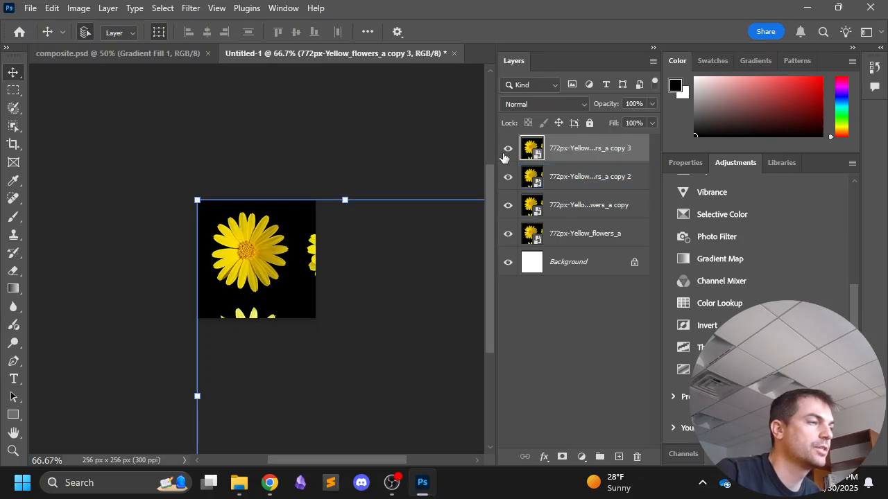
{"action": "left_click_drag", "start_coordinate": [507, 148], "coordinate": [506, 204]}
{"action": "left_click", "coordinate": [516, 234]}
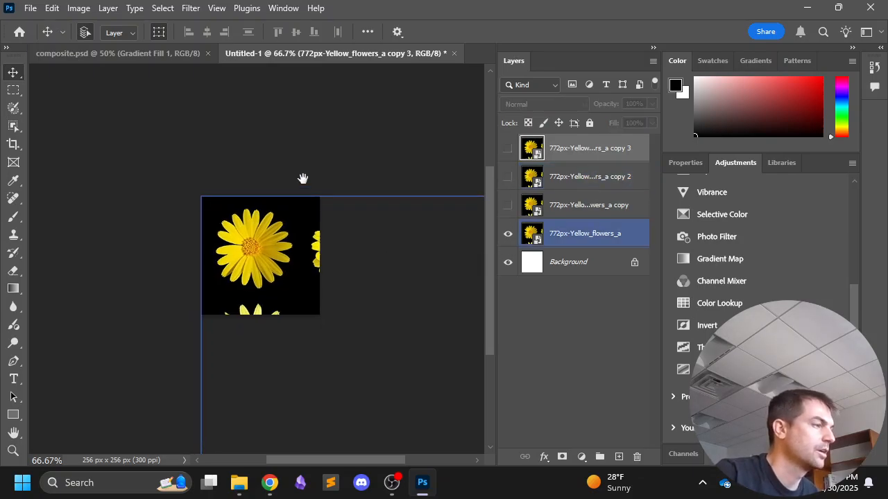
Select the whole daisy with the Object Selection tool, copy it onto its own new layer, and hide the 772px-Yellow_flowers_a layer
{"action": "left_click_drag", "start_coordinate": [303, 179], "coordinate": [355, 141]}
{"action": "scroll", "coordinate": [295, 200], "scroll_direction": "up", "scroll_amount": 1}
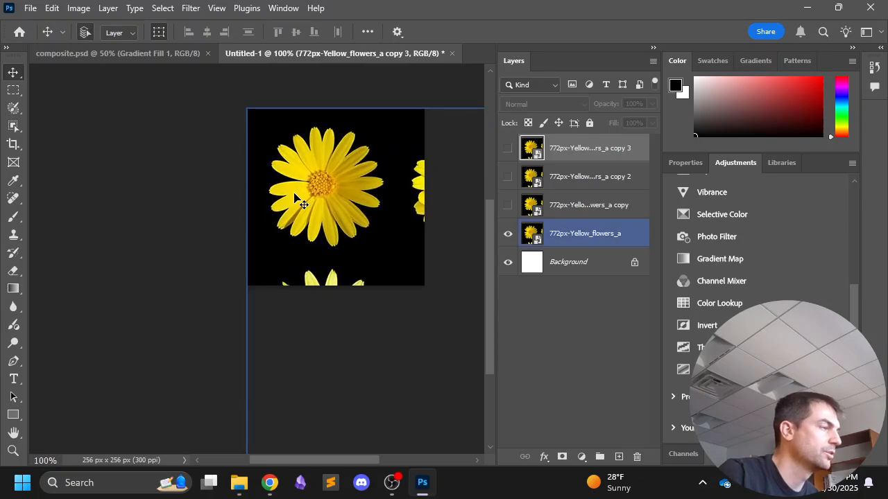
{"action": "left_click", "coordinate": [14, 129]}
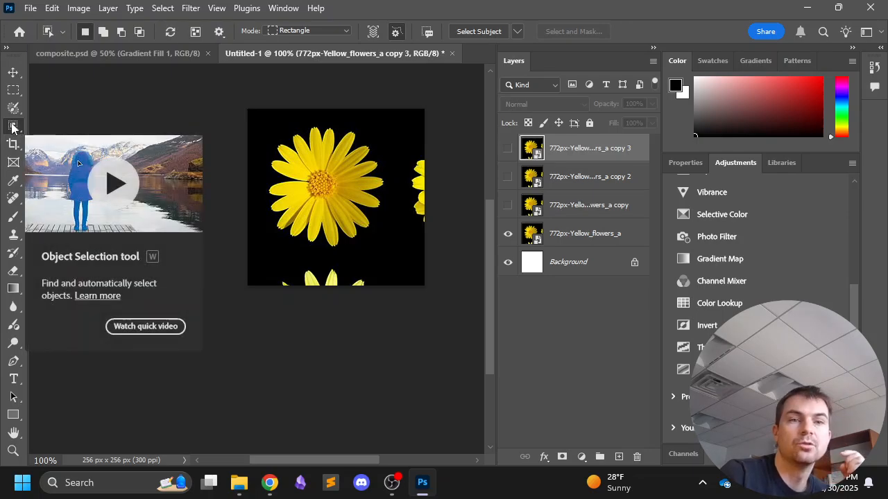
{"action": "left_click_drag", "start_coordinate": [268, 119], "coordinate": [390, 253]}
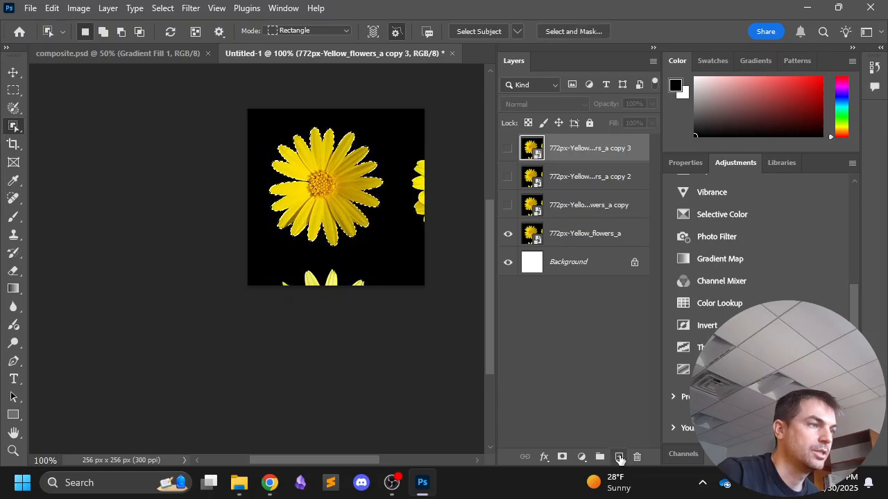
{"action": "left_click", "coordinate": [619, 457]}
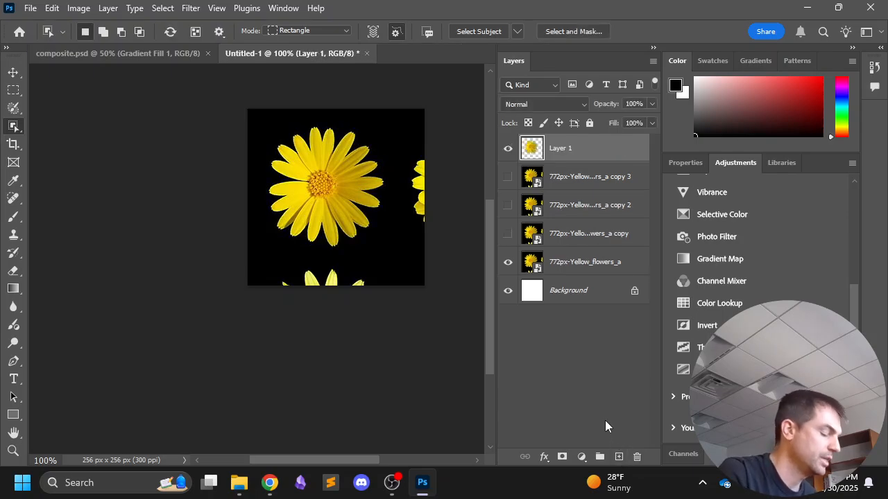
{"action": "left_click", "coordinate": [508, 262]}
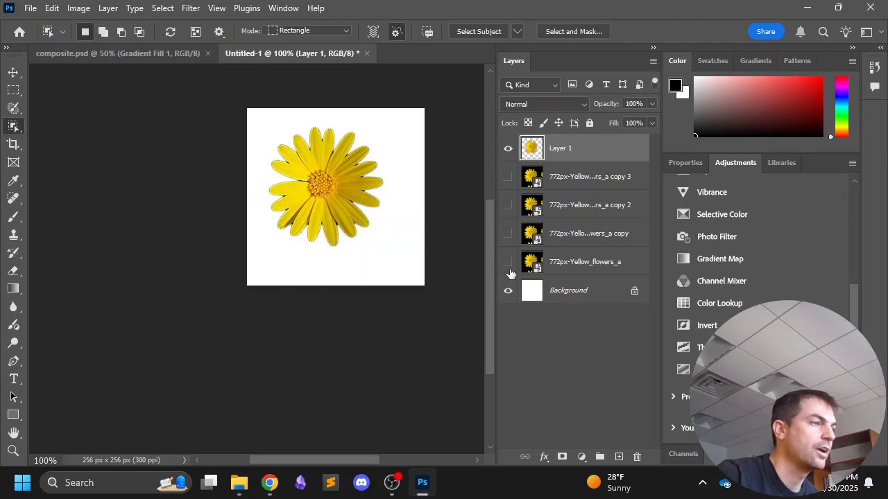
Move the cut-out daisy to the canvas centre, then hide Layer 1 and show the 772px-Yellow_flowers_a layer
{"action": "left_click", "coordinate": [9, 73]}
{"action": "left_click_drag", "start_coordinate": [333, 189], "coordinate": [360, 210]}
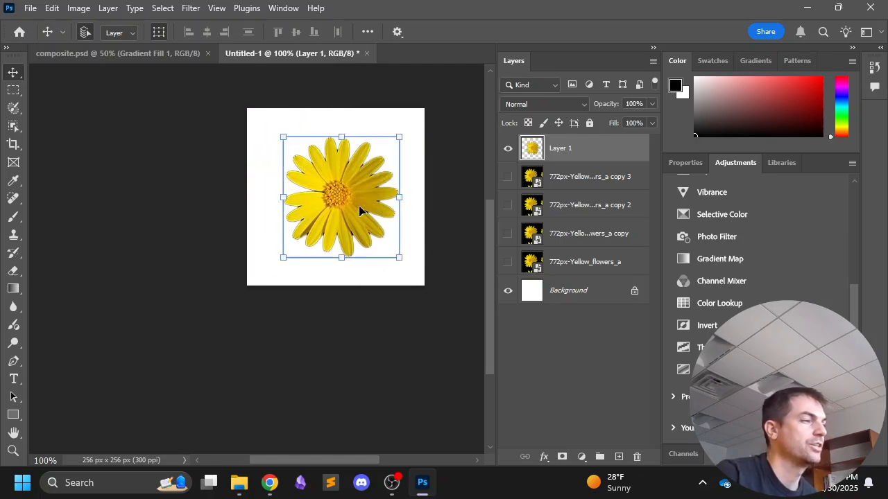
{"action": "left_click", "coordinate": [507, 147]}
{"action": "left_click", "coordinate": [507, 261]}
{"action": "left_click", "coordinate": [471, 225]}
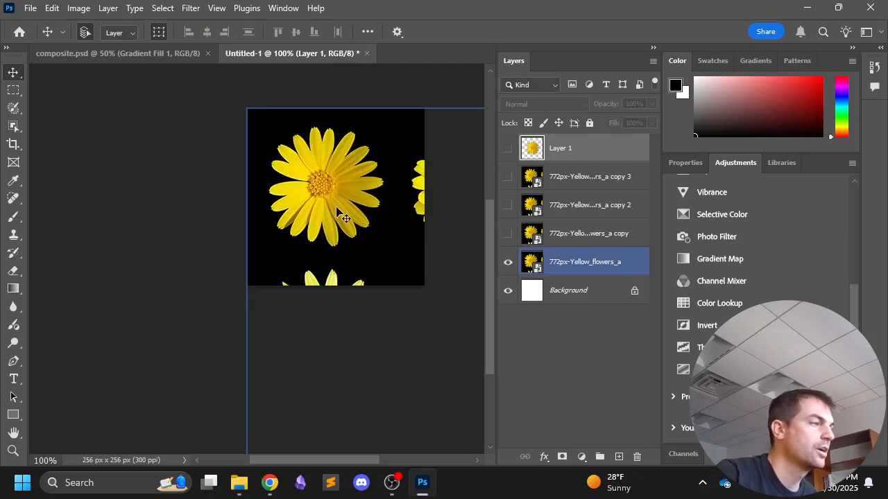
Select the whole daisy with the Object Selection tool, try it as a layer mask on Layer 1, and undo that mask
{"action": "left_click", "coordinate": [169, 139]}
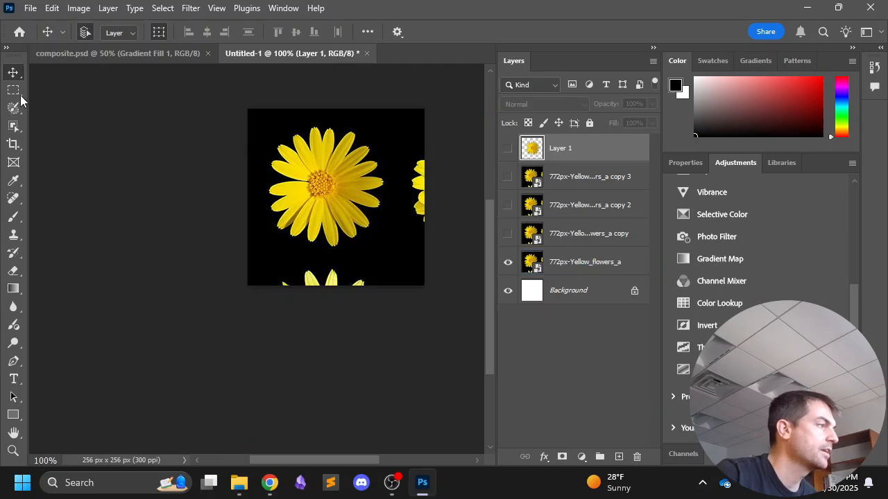
{"action": "left_click", "coordinate": [14, 125]}
{"action": "left_click_drag", "start_coordinate": [257, 122], "coordinate": [392, 253]}
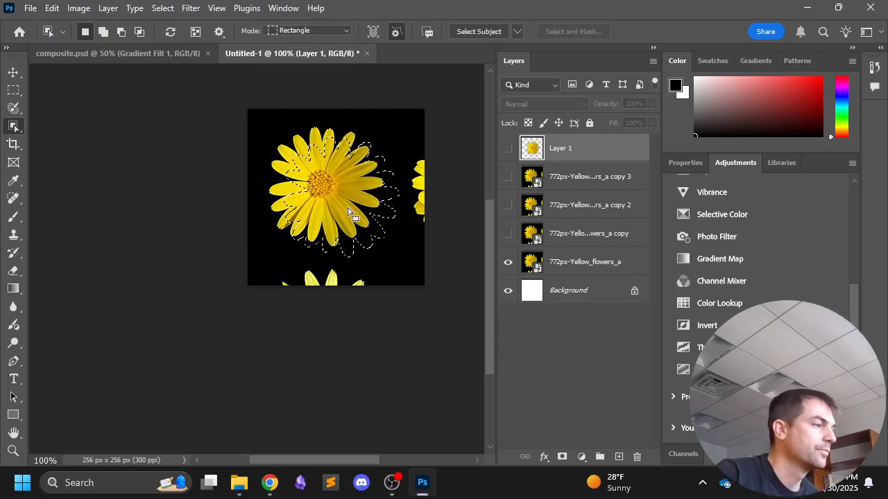
{"action": "left_click_drag", "start_coordinate": [349, 210], "coordinate": [328, 192]}
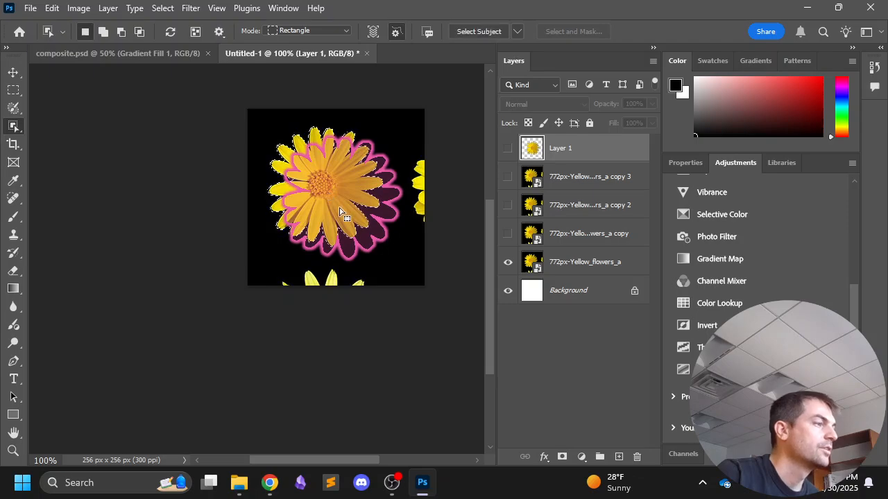
{"action": "left_click", "coordinate": [562, 457]}
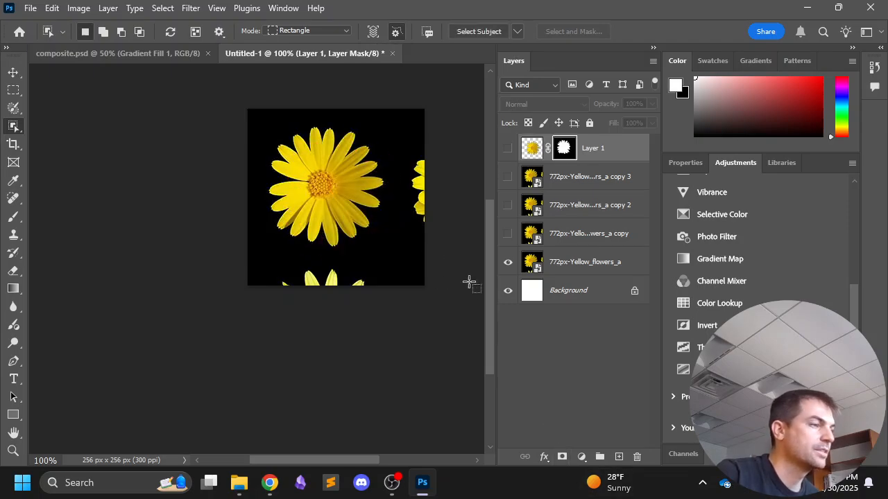
{"action": "key", "text": "ctrl+z"}
Add a layer mask made from the daisy selection to the 772px-Yellow_flowers_a layer
{"action": "left_click", "coordinate": [566, 267]}
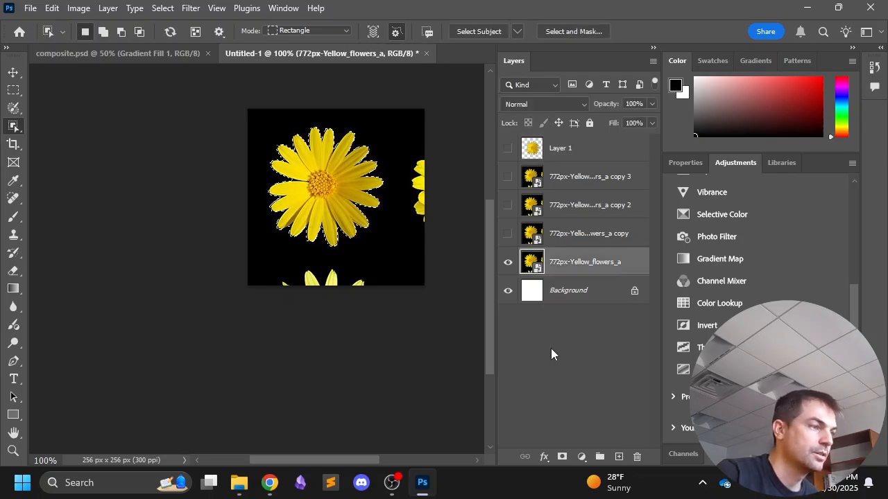
{"action": "left_click", "coordinate": [562, 456]}
{"action": "key", "text": "ctrl+minus"}
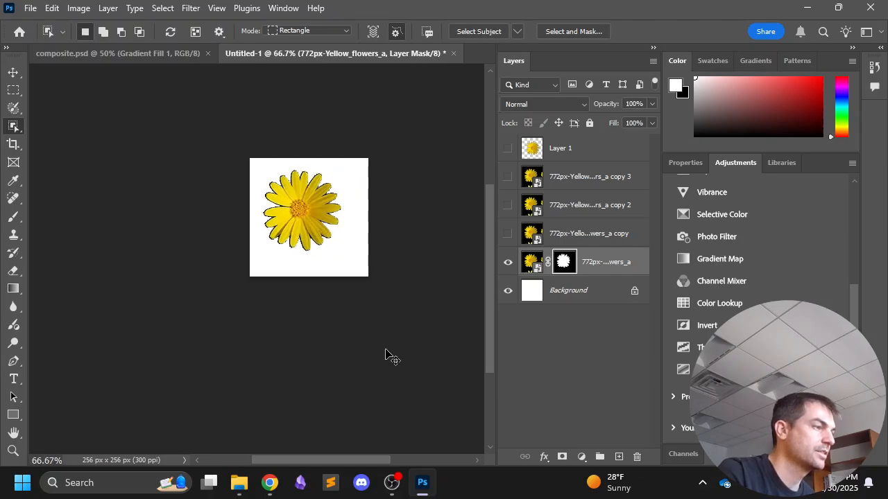
Scale the masked 772px-Yellow_flowers_a layer to about 97.14%, shift it slightly off the canvas's left edge, and apply the transform
{"action": "key", "text": "ctrl+t"}
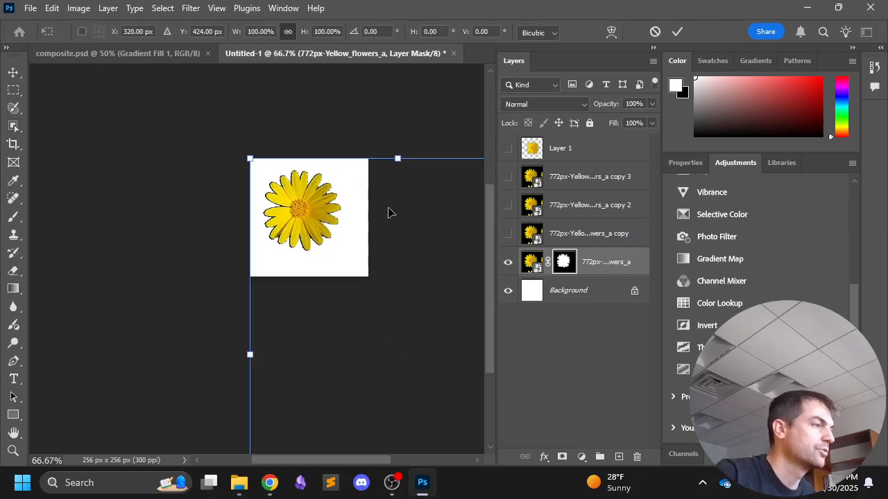
{"action": "left_click_drag", "start_coordinate": [410, 241], "coordinate": [297, 199]}
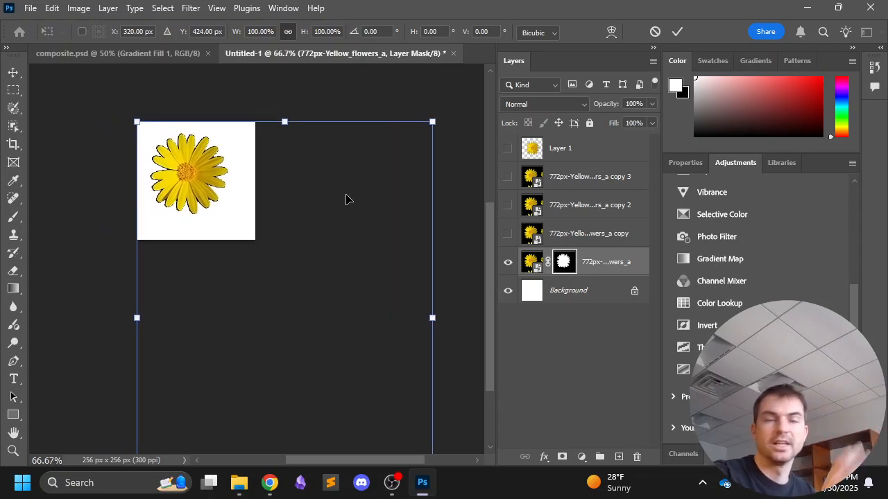
{"action": "left_click_drag", "start_coordinate": [433, 122], "coordinate": [408, 153]}
{"action": "left_click_drag", "start_coordinate": [140, 151], "coordinate": [128, 126]}
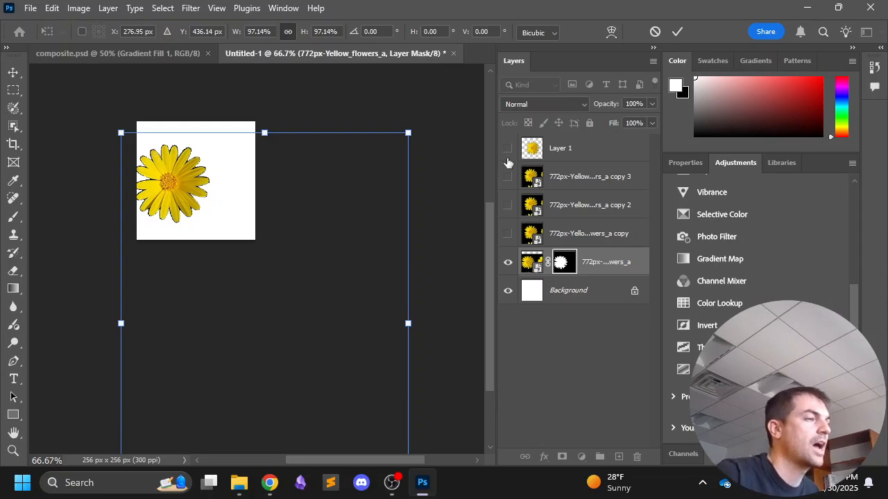
{"action": "key", "text": "Return"}
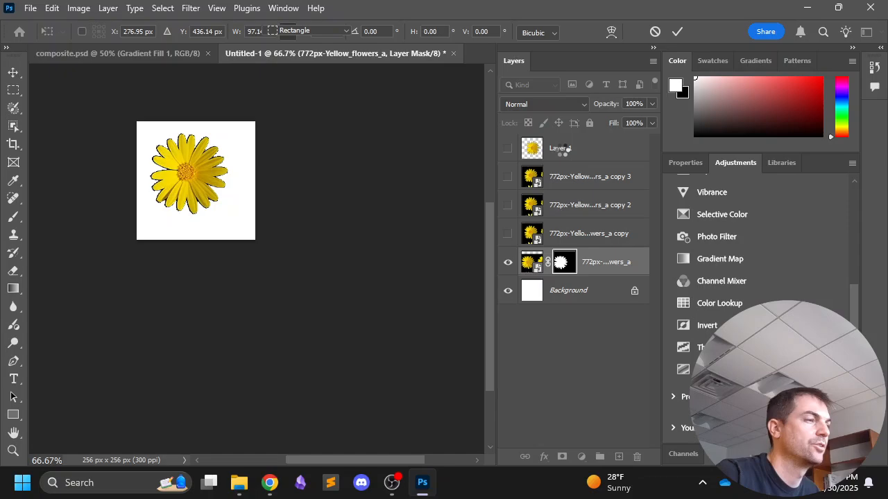
Rename Layer 1, the cut-out daisy, as flower1
{"action": "double_click", "coordinate": [562, 148]}
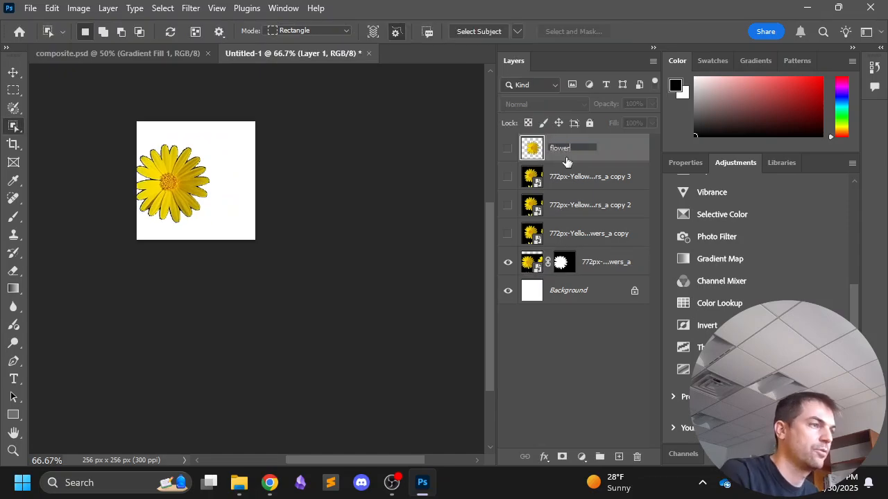
{"action": "type", "text": "flower1"}
{"action": "key", "text": "Return"}
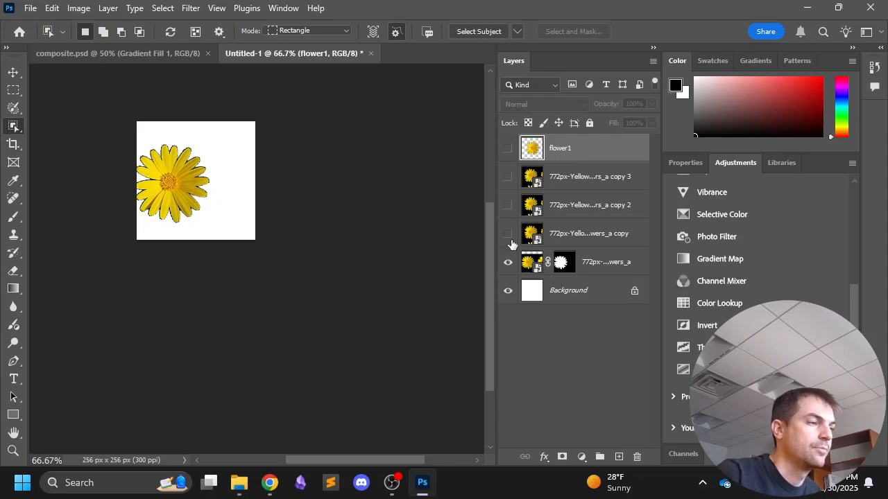
Delete the layer mask of 772px-Yellow_flowers_a and move the picture so its upper-left corner meets the canvas's upper-left corner
{"action": "right_click", "coordinate": [564, 262]}
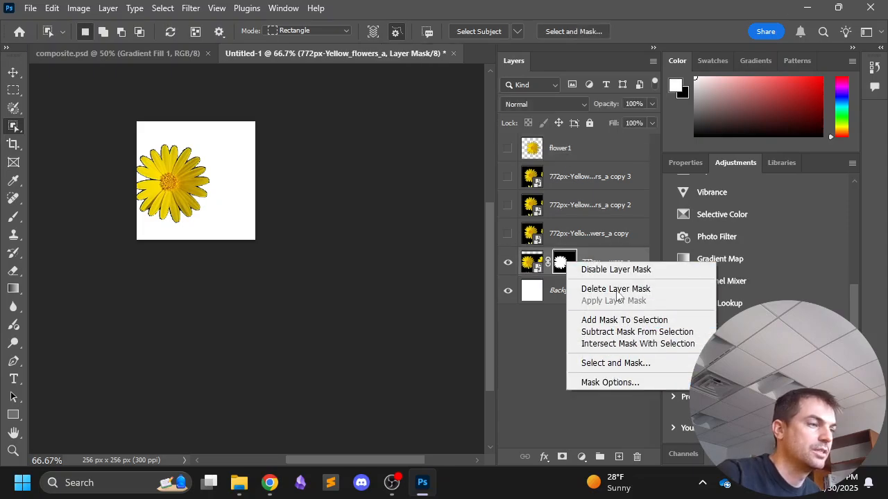
{"action": "left_click", "coordinate": [615, 289]}
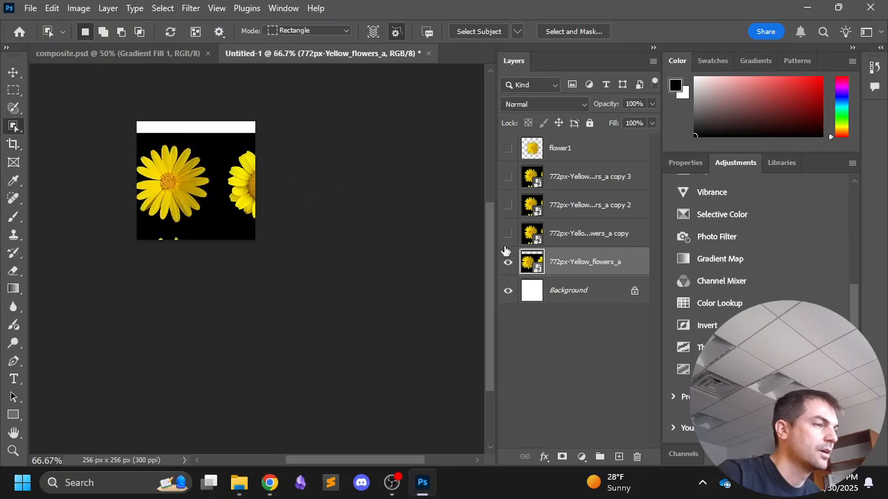
{"action": "left_click", "coordinate": [14, 73]}
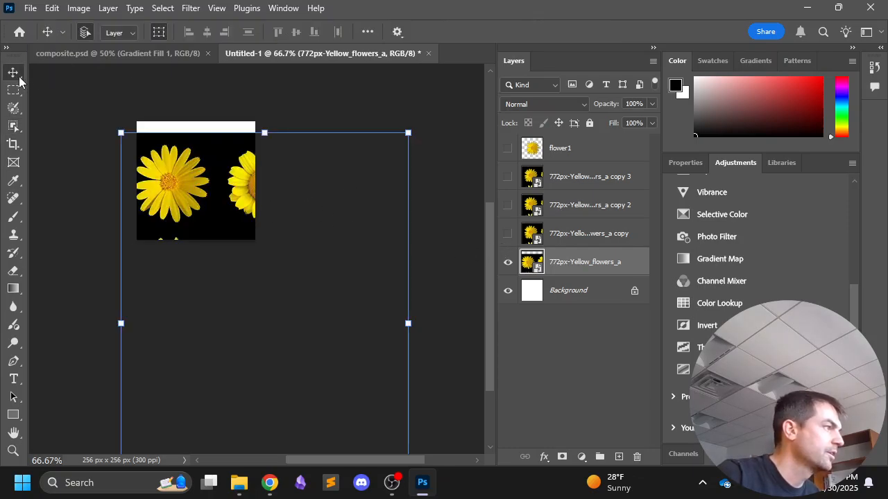
{"action": "left_click_drag", "start_coordinate": [158, 182], "coordinate": [176, 170]}
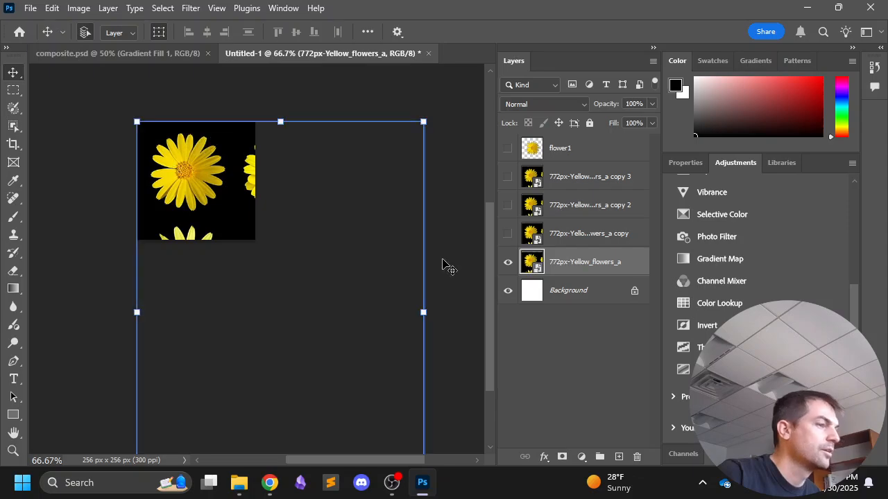
Create a new layer group above 772px-Yellow_flowers_a and name it originals
{"action": "left_click", "coordinate": [599, 456]}
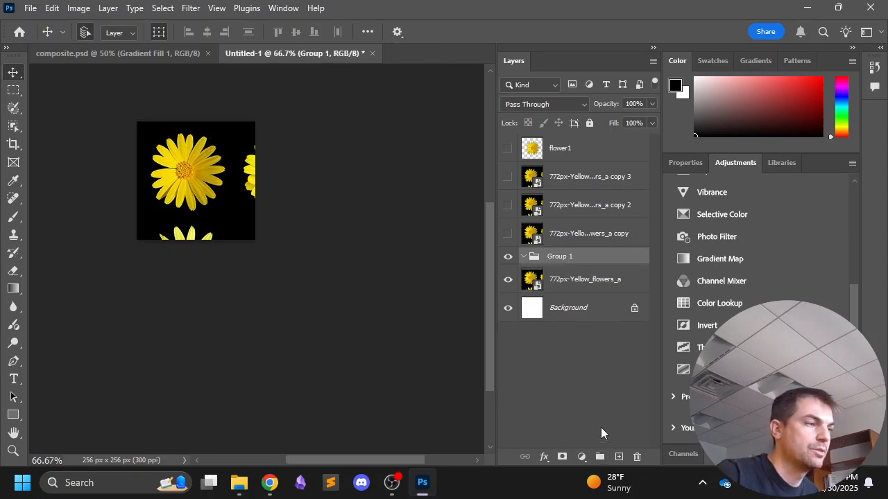
{"action": "double_click", "coordinate": [556, 256]}
{"action": "type", "text": "origina"}
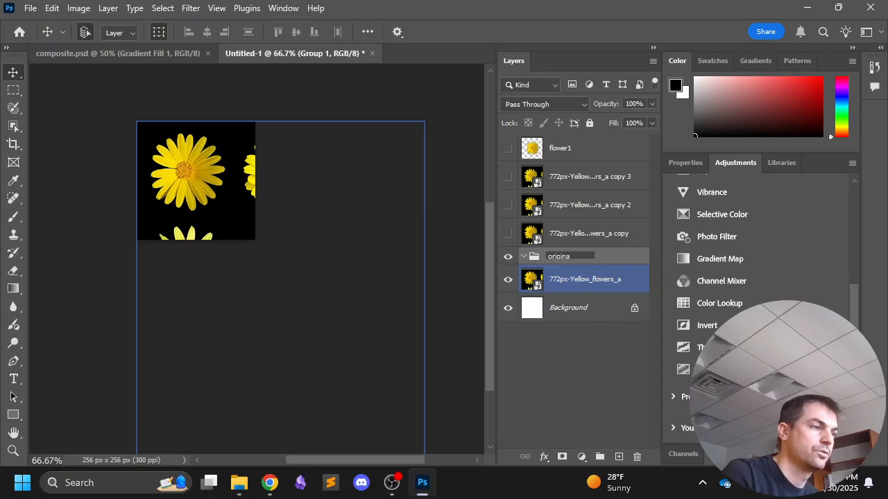
{"action": "type", "text": "ls"}
{"action": "key", "text": "Return"}
Put the 772px-Yellow_flowers_a layer into the originals group, then hide and collapse the group
{"action": "left_click_drag", "start_coordinate": [575, 288], "coordinate": [576, 258]}
{"action": "left_click", "coordinate": [508, 257]}
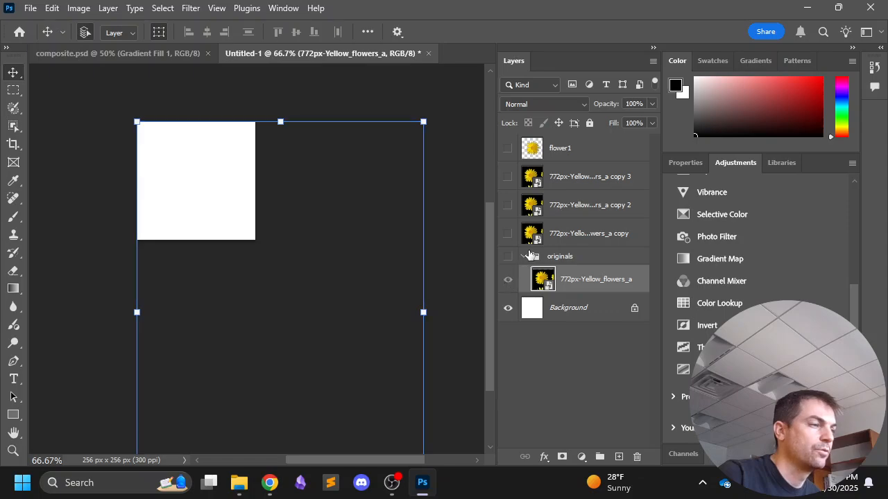
{"action": "left_click", "coordinate": [523, 256]}
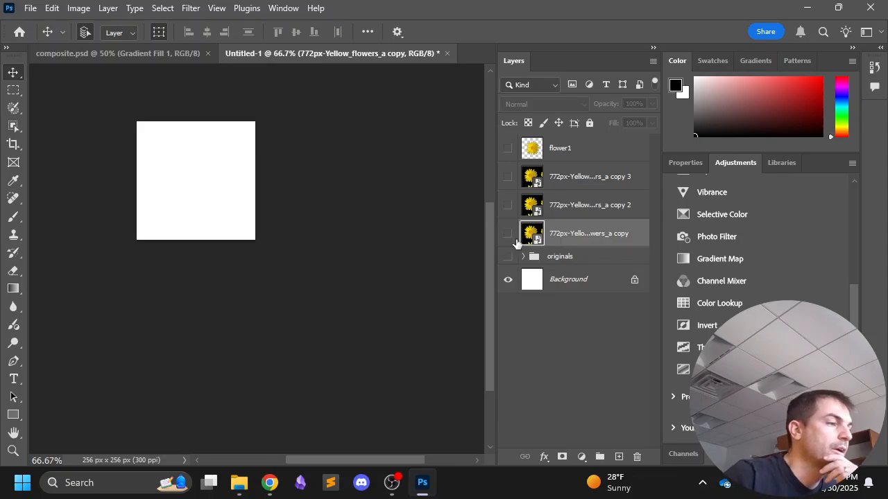
Show the 772px-Yellow_flowers_a copy layer and move it so the flower from its second row, right column, lies on the canvas
{"action": "left_click", "coordinate": [508, 234]}
{"action": "left_click_drag", "start_coordinate": [256, 165], "coordinate": [146, 171]}
{"action": "left_click_drag", "start_coordinate": [210, 179], "coordinate": [184, 147]}
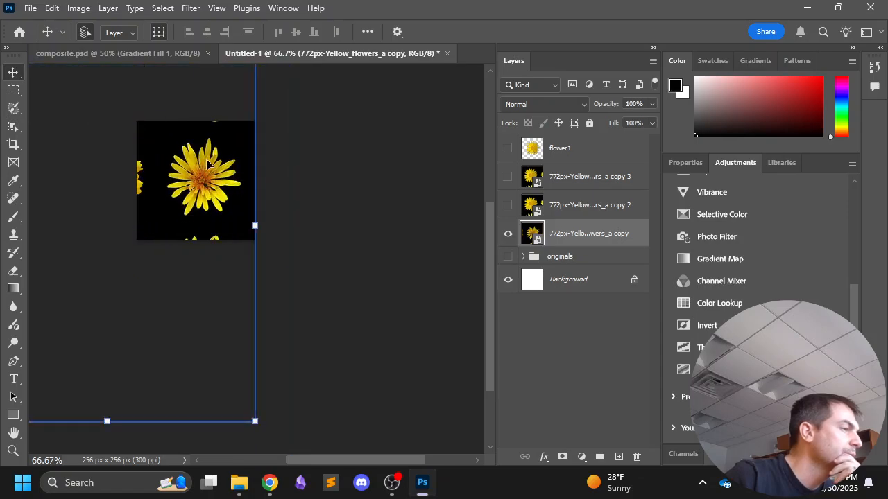
Select the whole narrow-petalled flower with the Object Selection tool and copy it onto its own new layer
{"action": "scroll", "coordinate": [341, 200], "scroll_direction": "left", "scroll_amount": 3}
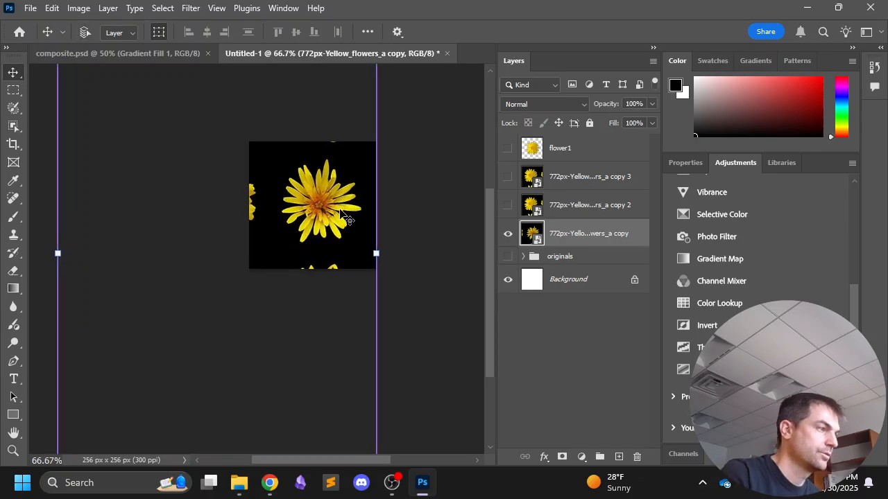
{"action": "key", "text": "ctrl+equal"}
{"action": "key", "text": "ctrl+equal"}
{"action": "scroll", "coordinate": [340, 215], "scroll_direction": "up", "scroll_amount": 5}
{"action": "scroll", "coordinate": [309, 270], "scroll_direction": "right", "scroll_amount": 5}
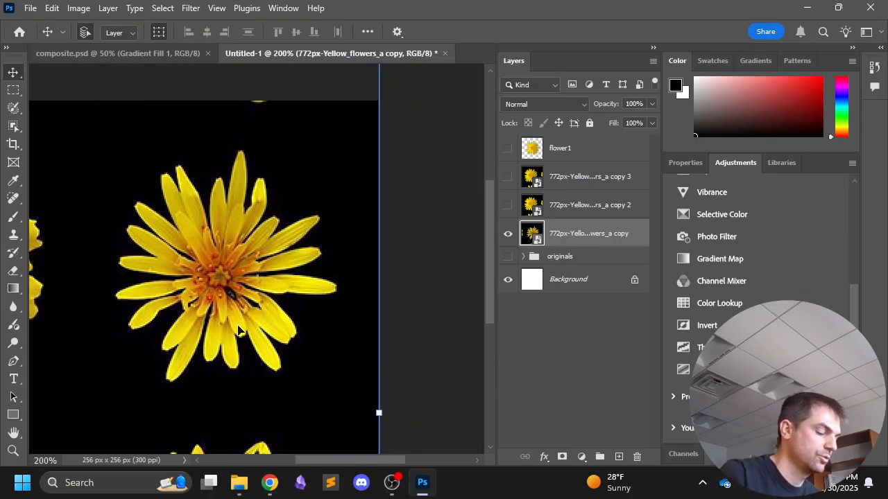
{"action": "key", "text": "ctrl+minus"}
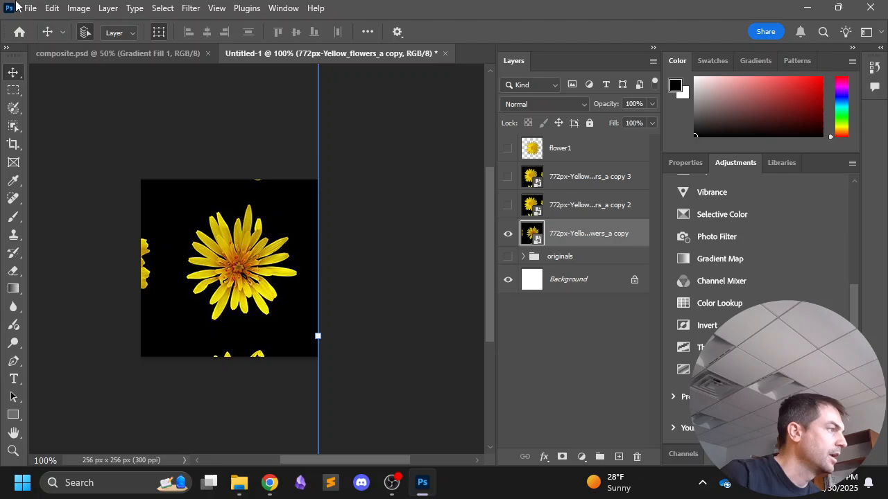
{"action": "left_click", "coordinate": [13, 126]}
{"action": "left_click_drag", "start_coordinate": [179, 198], "coordinate": [297, 326]}
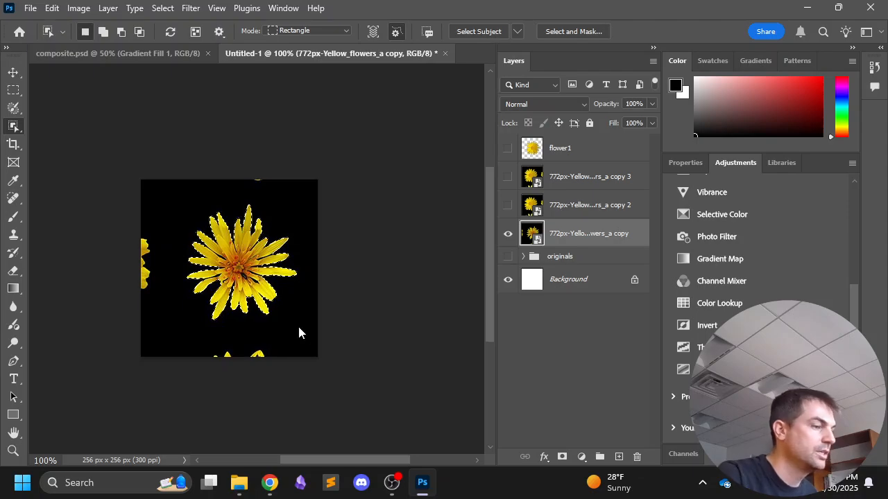
{"action": "left_click", "coordinate": [619, 456]}
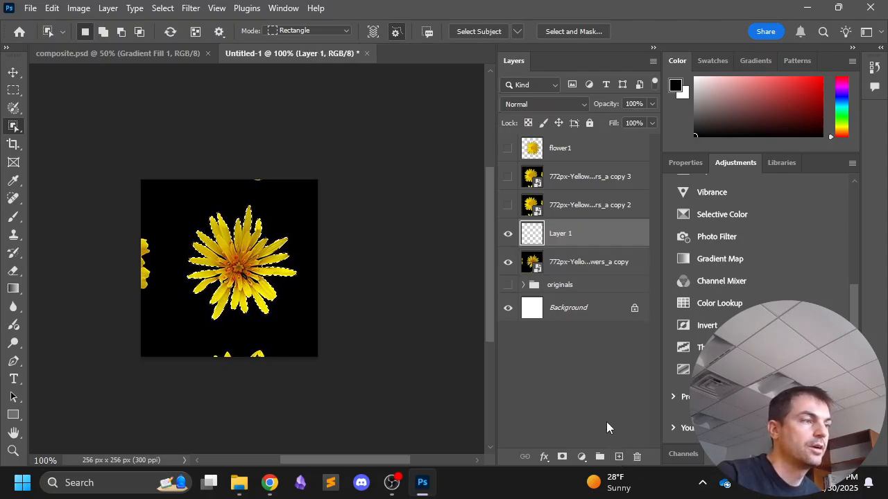
{"action": "key", "text": "ctrl+v"}
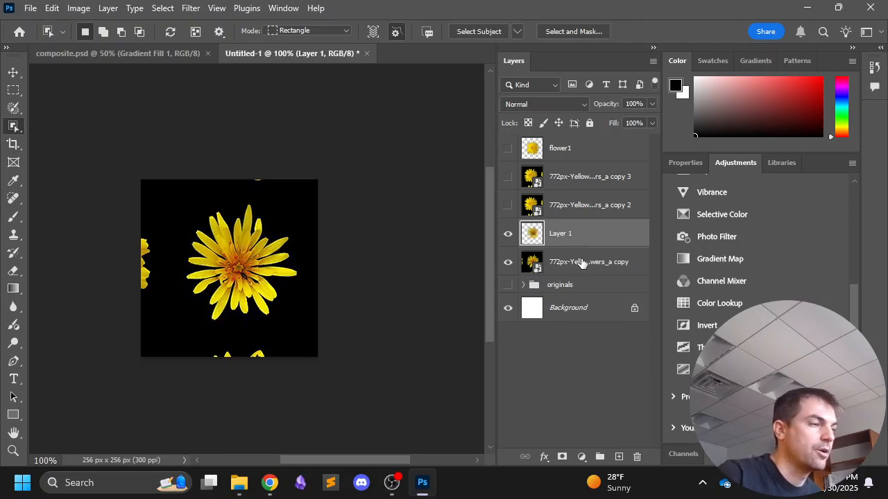
Put the 772px-Yellow_flowers_a copy layer into the hidden originals group and rename the new cut-out layer as flower 2
{"action": "left_click_drag", "start_coordinate": [581, 262], "coordinate": [582, 285]}
{"action": "left_click", "coordinate": [560, 237]}
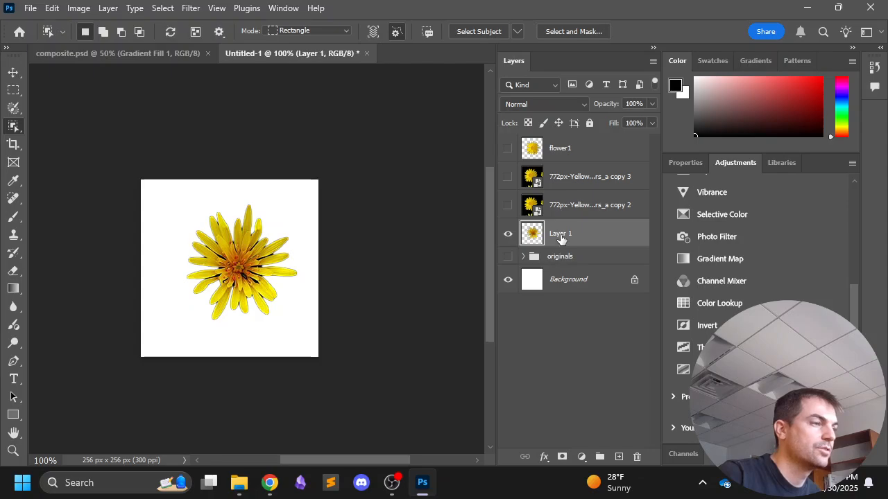
{"action": "double_click", "coordinate": [560, 235]}
{"action": "type", "text": "flower 2"}
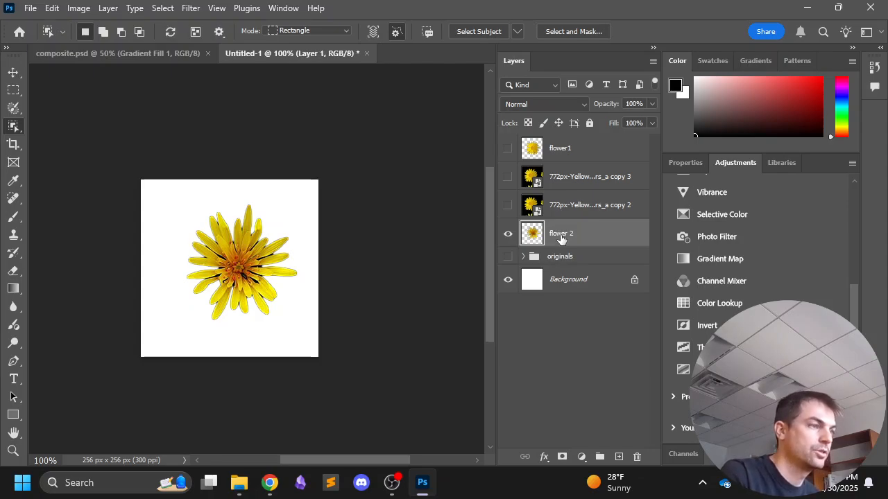
{"action": "key", "text": "Return"}
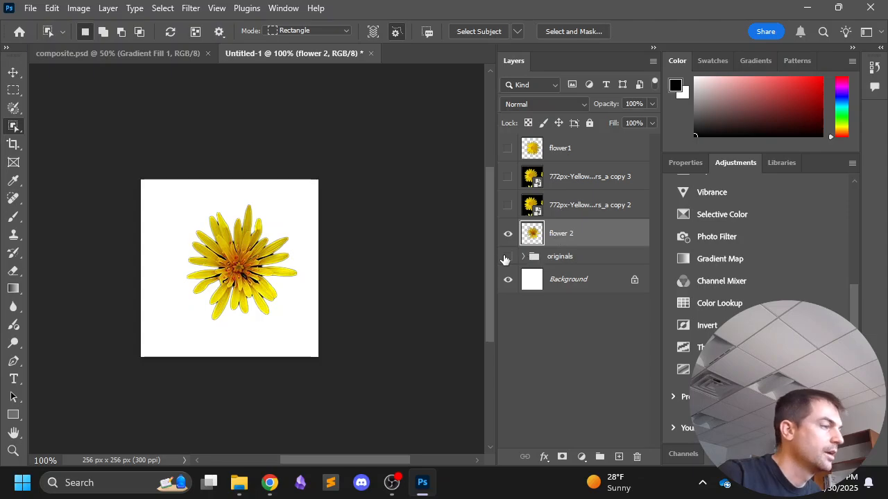
Centre the flower 2 cut-out on the canvas, place its layer directly below flower1, and select the 772px-Yellow_flowers_a copy 2 layer
{"action": "left_click", "coordinate": [13, 71]}
{"action": "mouse_move", "coordinate": [231, 254]}
{"action": "left_mouse_down"}
{"action": "mouse_move", "coordinate": [209, 274]}
{"action": "mouse_move", "coordinate": [219, 261]}
{"action": "left_mouse_up"}
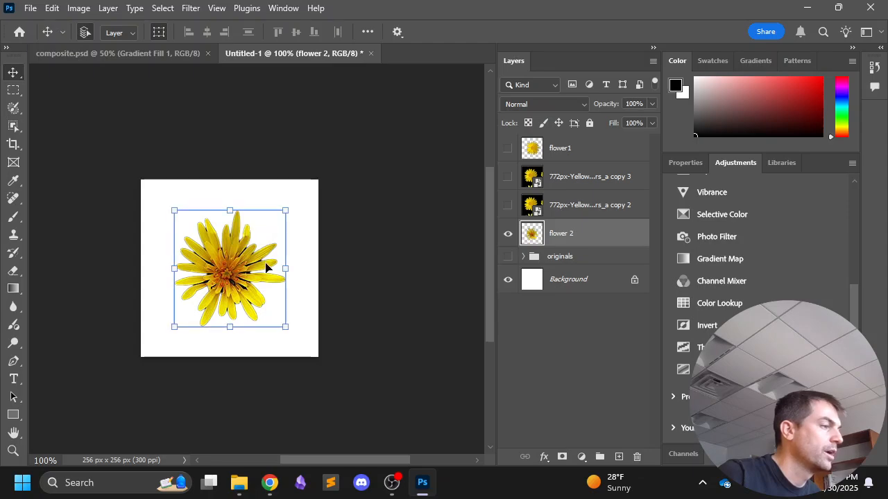
{"action": "left_click_drag", "start_coordinate": [538, 242], "coordinate": [569, 177]}
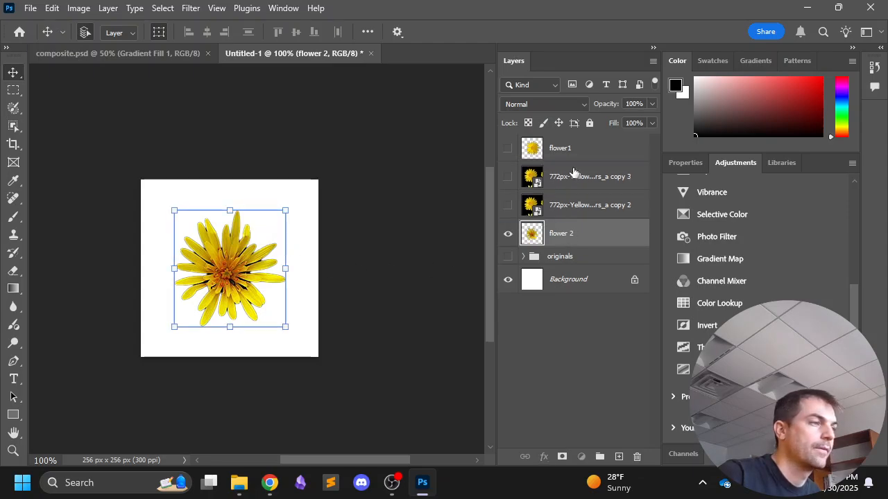
{"action": "left_click", "coordinate": [570, 234]}
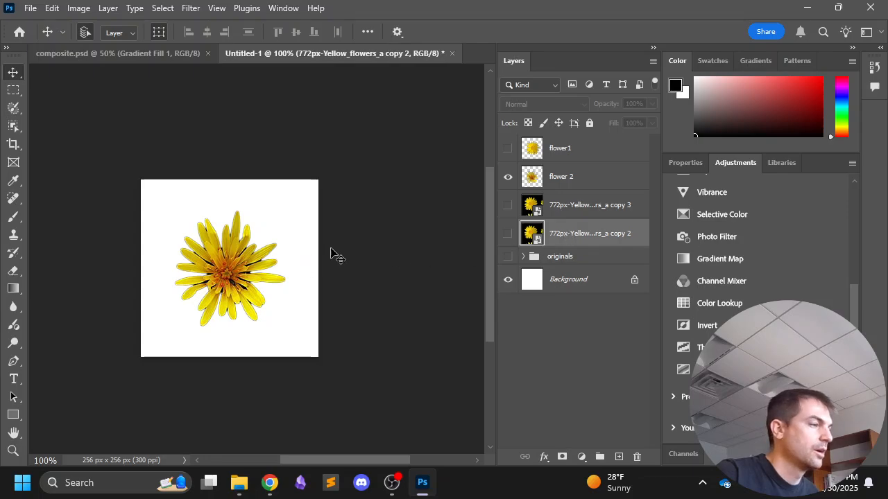
Hide flower 2, show the 772px-Yellow_flowers_a copy 2 layer and move it so the clustered, broad-petalled flower lies on the canvas
{"action": "left_click", "coordinate": [507, 177]}
{"action": "left_click", "coordinate": [507, 234]}
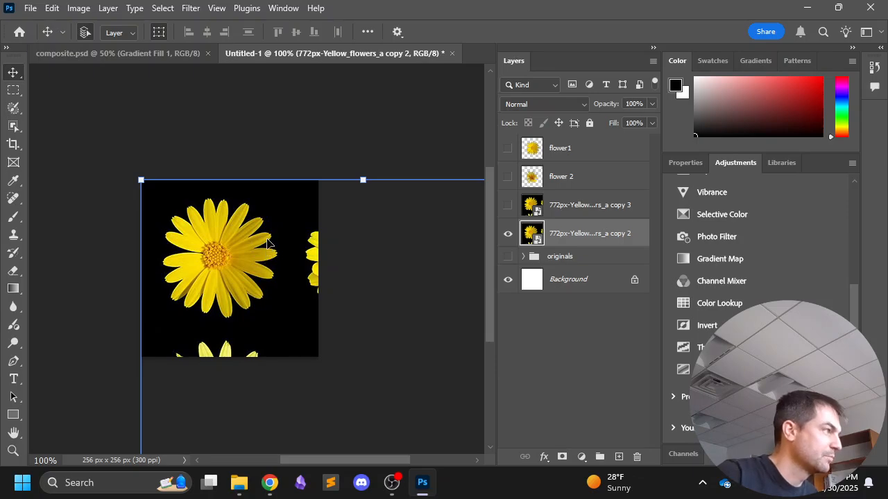
{"action": "mouse_move", "coordinate": [268, 242]}
{"action": "left_mouse_down"}
{"action": "mouse_move", "coordinate": [274, 229]}
{"action": "mouse_move", "coordinate": [122, 229]}
{"action": "mouse_move", "coordinate": [209, 160]}
{"action": "mouse_move", "coordinate": [233, 238]}
{"action": "mouse_move", "coordinate": [251, 144]}
{"action": "mouse_move", "coordinate": [255, 250]}
{"action": "mouse_move", "coordinate": [246, 231]}
{"action": "mouse_move", "coordinate": [253, 239]}
{"action": "left_mouse_up"}
Select the whole flower cluster with the Object Selection tool and copy it onto its own new layer
{"action": "left_click", "coordinate": [19, 127]}
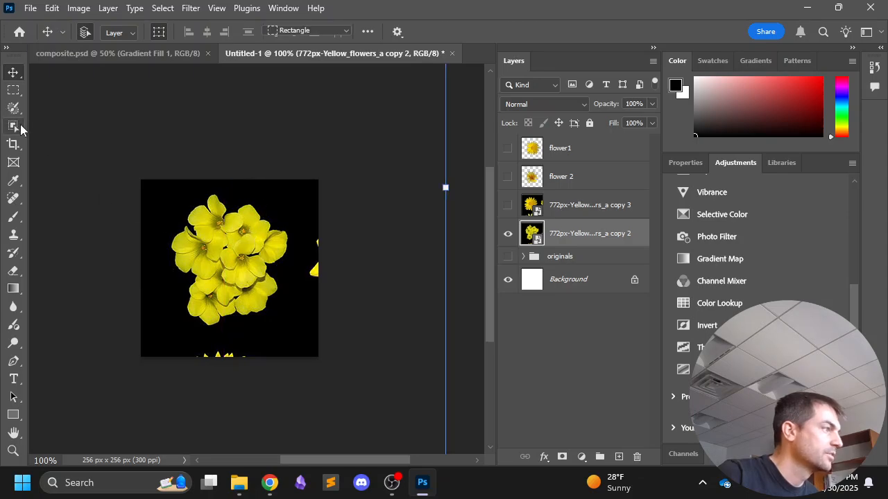
{"action": "left_click_drag", "start_coordinate": [160, 191], "coordinate": [296, 331]}
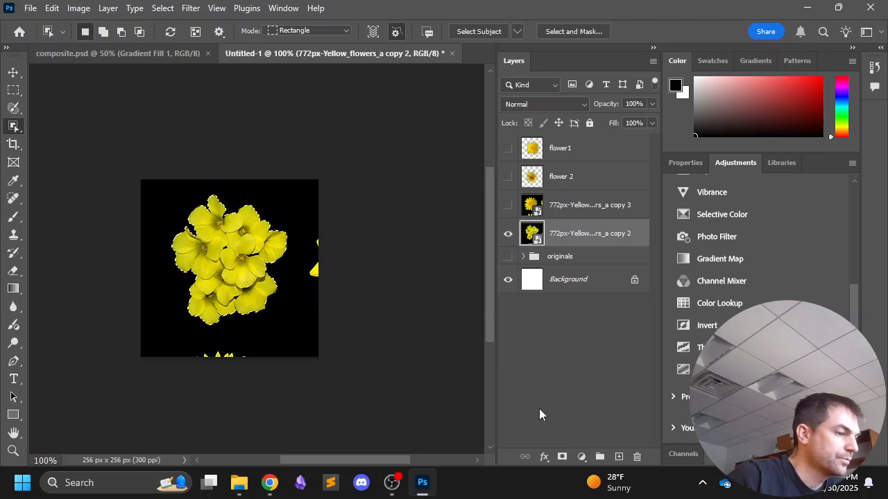
{"action": "left_click", "coordinate": [619, 456]}
{"action": "key", "text": "ctrl+alt+shift+e"}
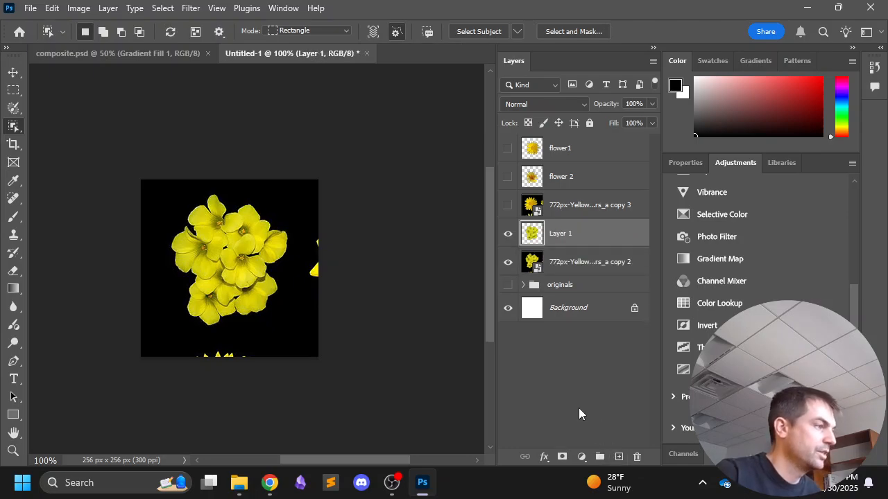
Put the 772px-Yellow_flowers_a copy 2 layer into the hidden originals group, and place the cut-out layer below flower 2, renamed as flower 3
{"action": "left_click", "coordinate": [508, 263]}
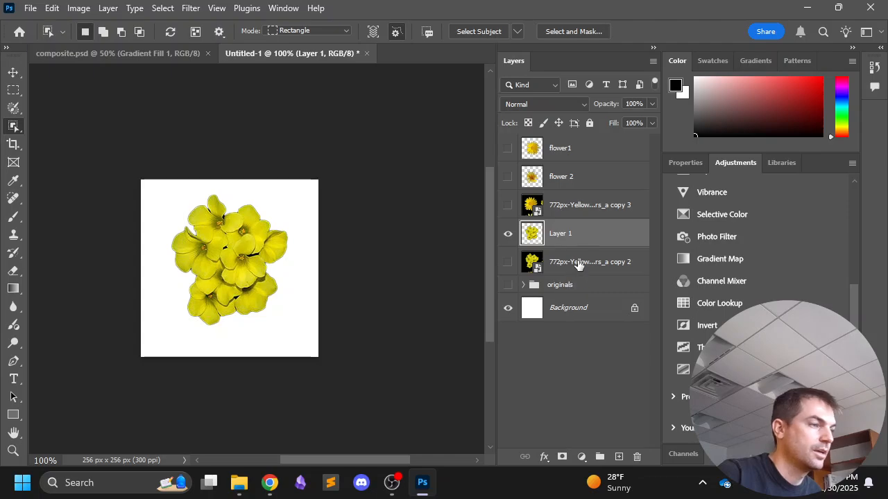
{"action": "left_click_drag", "start_coordinate": [579, 265], "coordinate": [581, 288]}
{"action": "left_click_drag", "start_coordinate": [564, 236], "coordinate": [568, 200]}
{"action": "double_click", "coordinate": [569, 204]}
{"action": "type", "text": "f"}
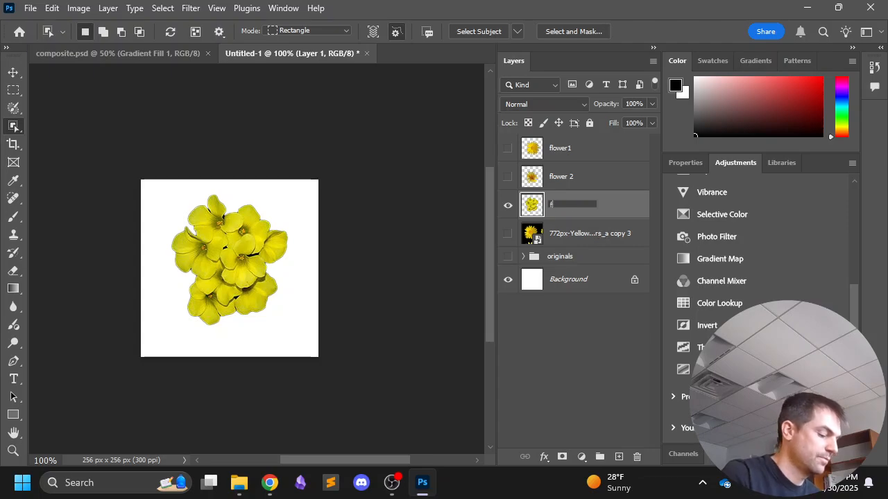
{"action": "type", "text": "lower 3"}
{"action": "key", "text": "Return"}
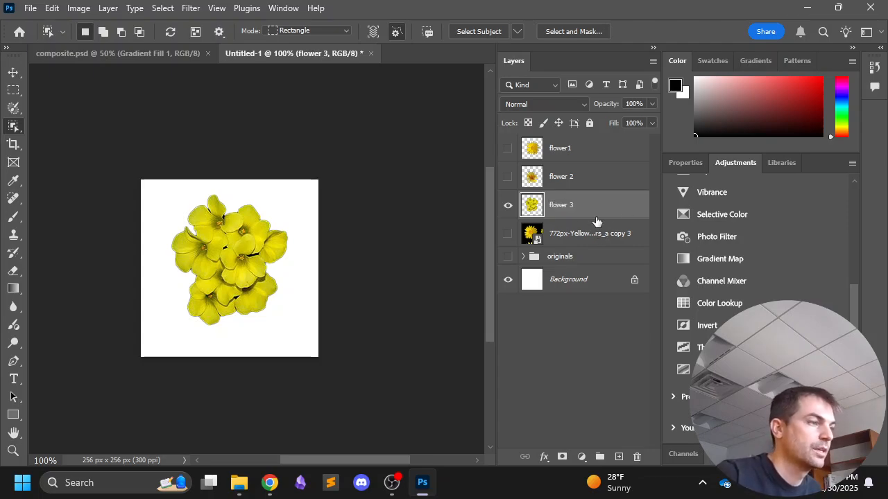
Hide flower 3, show the 772px-Yellow_flowers_a copy 3 layer and move it so the dandelion-like flower lies on the canvas
{"action": "left_click", "coordinate": [508, 209]}
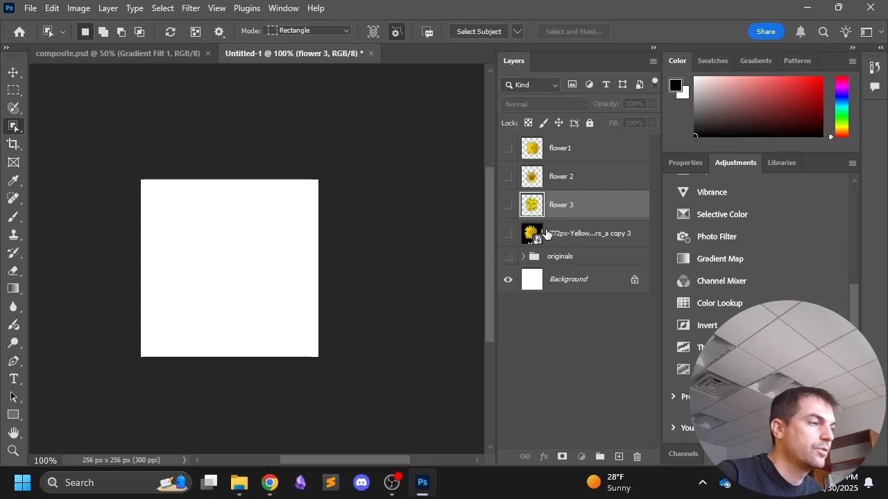
{"action": "left_click", "coordinate": [547, 235]}
{"action": "left_click", "coordinate": [507, 234]}
{"action": "key", "text": "v"}
{"action": "left_click_drag", "start_coordinate": [244, 248], "coordinate": [336, 256]}
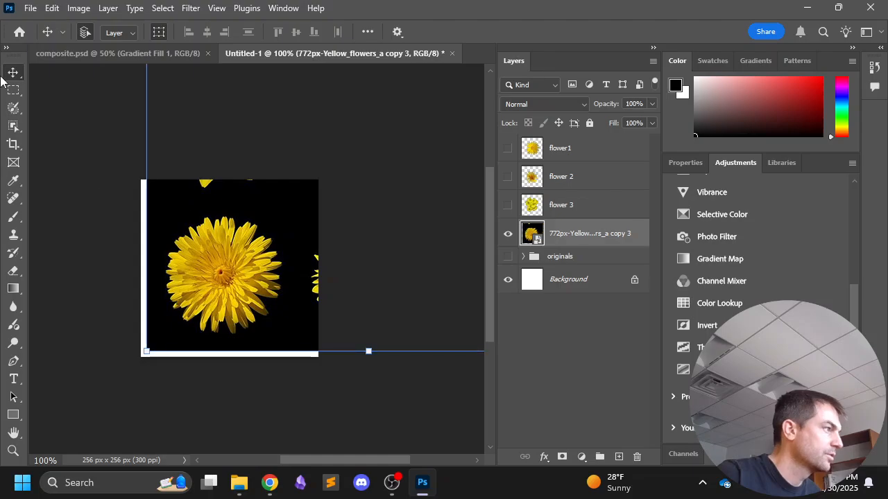
Select the whole dandelion-like flower with the Object Selection tool and copy it onto its own new layer
{"action": "left_click", "coordinate": [12, 127]}
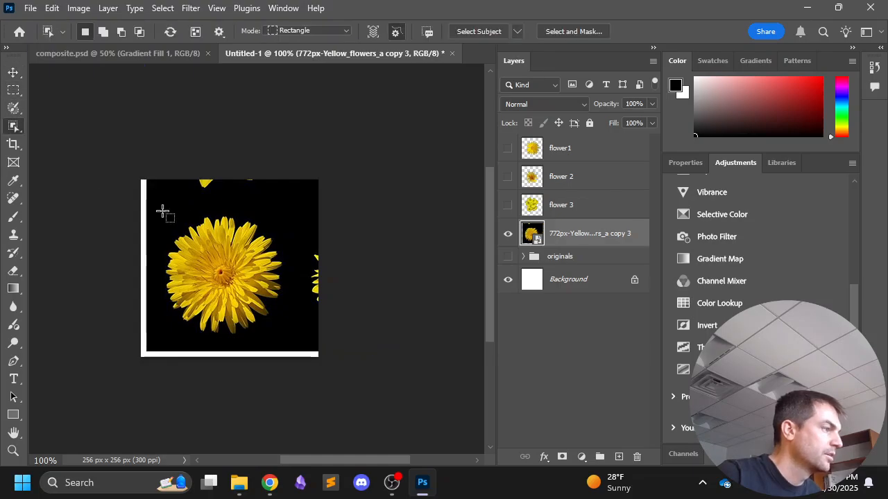
{"action": "left_click_drag", "start_coordinate": [163, 205], "coordinate": [294, 340]}
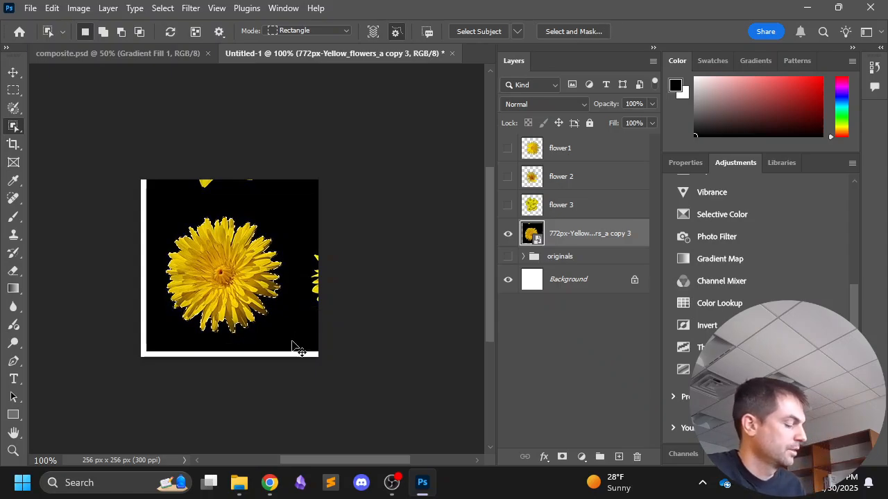
{"action": "left_click", "coordinate": [618, 457]}
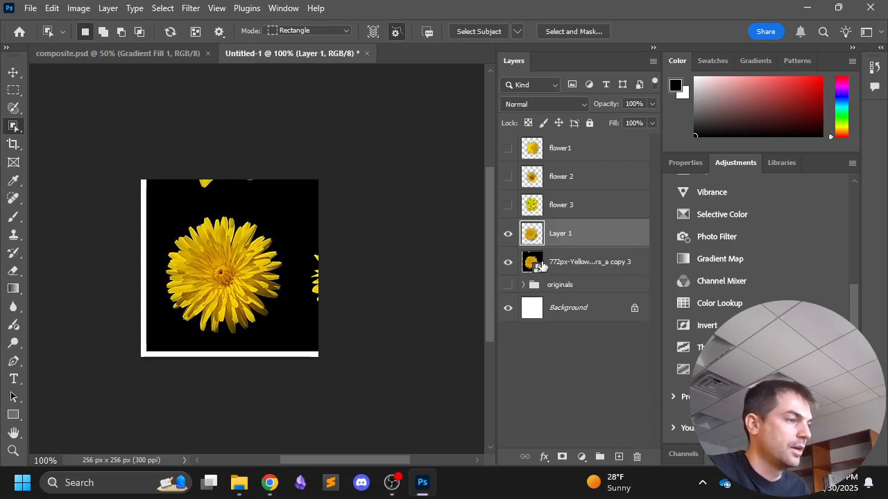
Put the 772px-Yellow_flowers_a copy 3 layer into the hidden originals group and rename the new cut-out layer as flower 4
{"action": "left_click_drag", "start_coordinate": [573, 262], "coordinate": [575, 292]}
{"action": "double_click", "coordinate": [560, 234]}
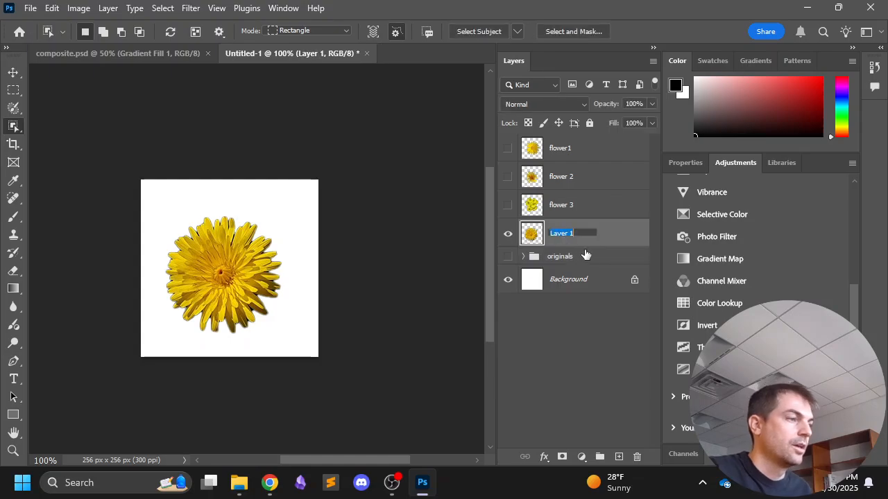
{"action": "type", "text": "flower"}
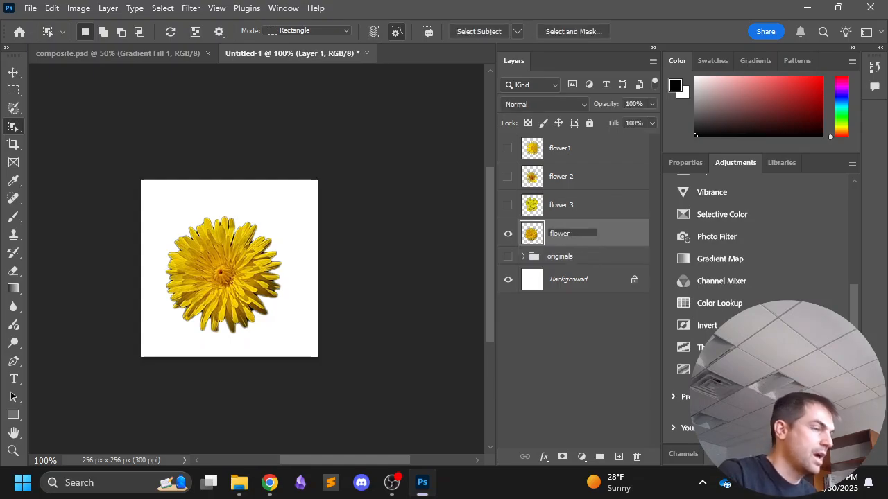
{"action": "type", "text": " 4"}
{"action": "key", "text": "Return"}
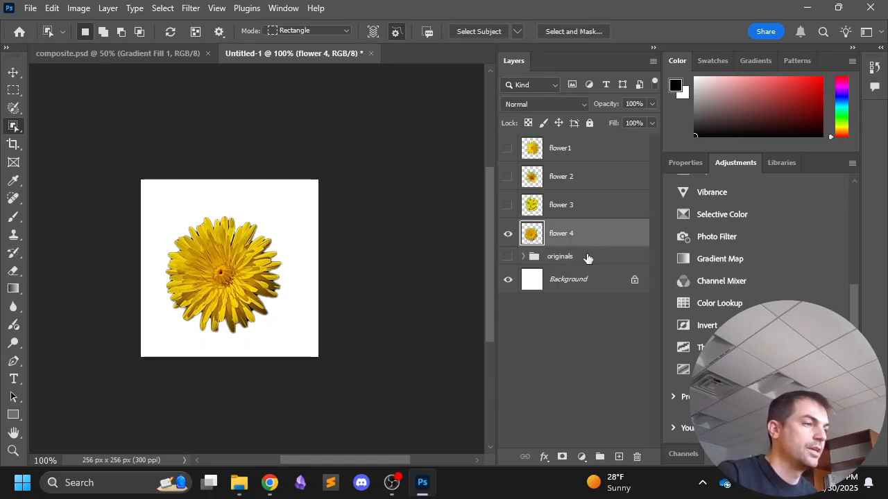
Show all four flower layers and spread them toward the canvas corners: flower1 upper left, flower 2 upper right, flower 3 lower right, flower 4 lower left
{"action": "left_click", "coordinate": [508, 205]}
{"action": "left_click", "coordinate": [508, 176]}
{"action": "left_click", "coordinate": [508, 148]}
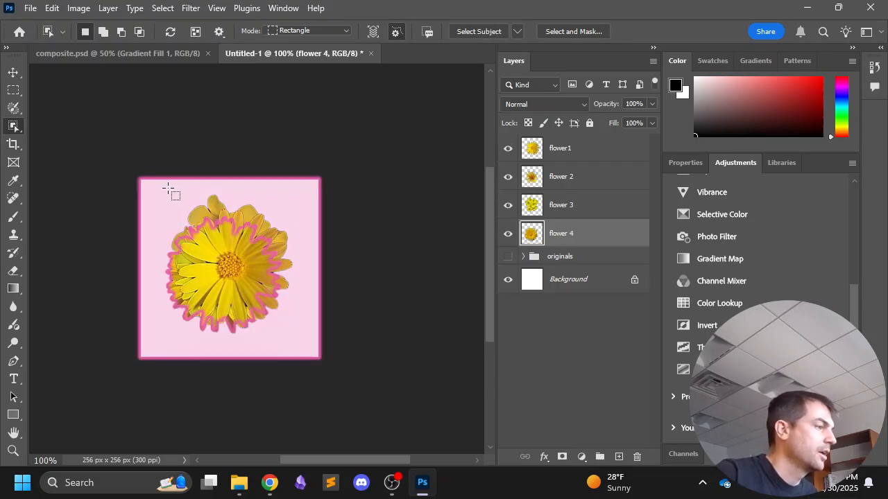
{"action": "key", "text": "v"}
{"action": "left_click_drag", "start_coordinate": [200, 263], "coordinate": [140, 187]}
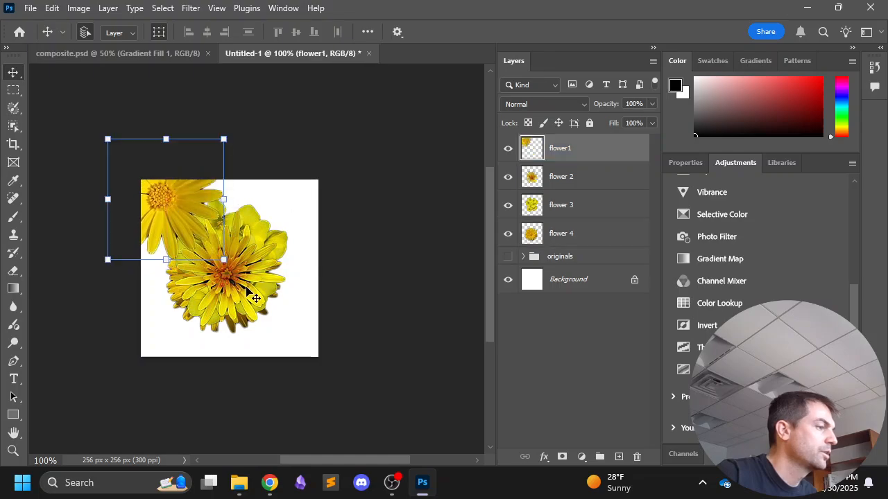
{"action": "left_click_drag", "start_coordinate": [261, 309], "coordinate": [310, 237]}
{"action": "left_click_drag", "start_coordinate": [221, 308], "coordinate": [263, 342]}
{"action": "left_click_drag", "start_coordinate": [208, 287], "coordinate": [160, 318]}
Move flower 4 to the centre of the canvas and hide the flower1, flower 2 and flower 3 layers
{"action": "left_click", "coordinate": [548, 234]}
{"action": "key", "text": "ctrl+plus"}
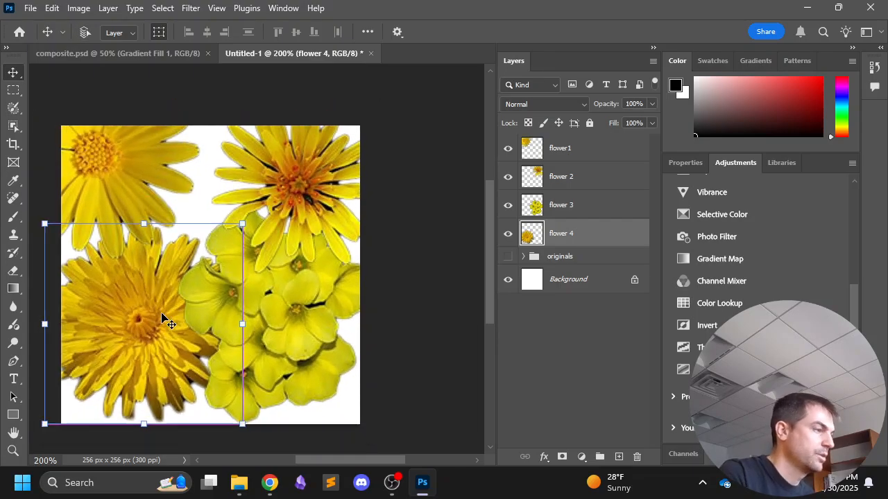
{"action": "key", "text": "ctrl+minus"}
{"action": "left_click_drag", "start_coordinate": [126, 257], "coordinate": [180, 236]}
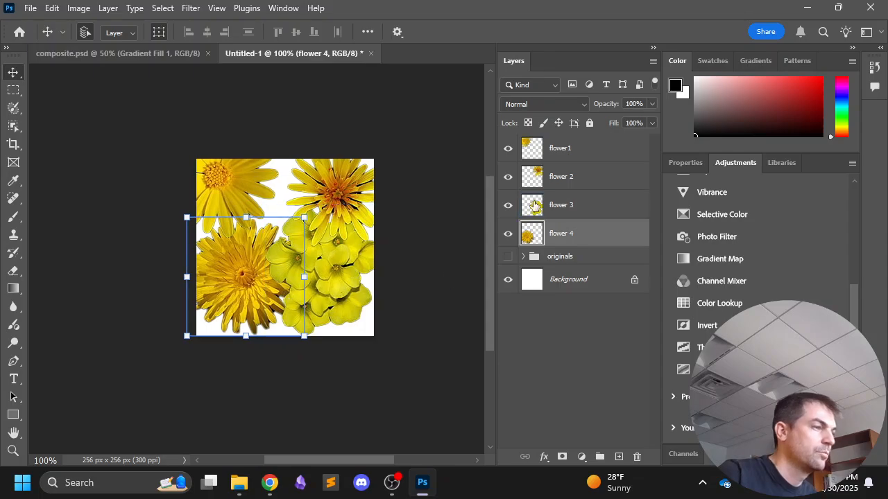
{"action": "left_click_drag", "start_coordinate": [230, 261], "coordinate": [275, 232]}
{"action": "left_click_drag", "start_coordinate": [507, 148], "coordinate": [510, 235]}
{"action": "left_click", "coordinate": [507, 234]}
{"action": "left_click_drag", "start_coordinate": [294, 249], "coordinate": [285, 250]}
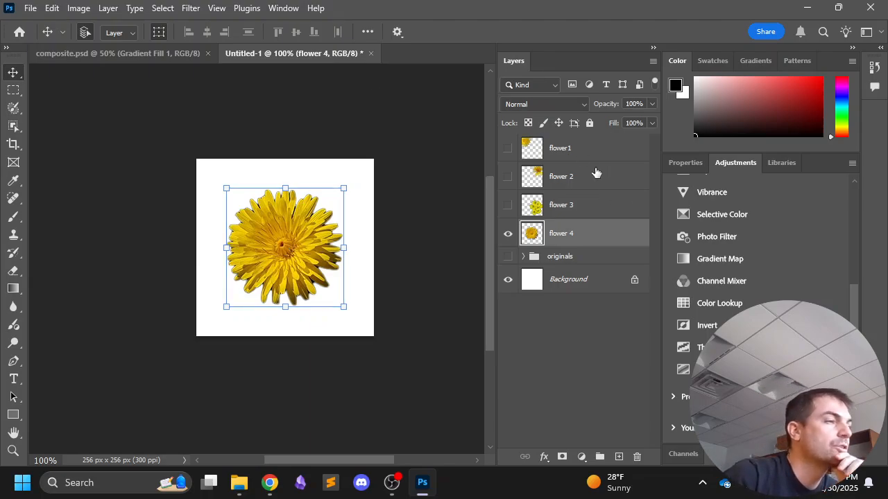
Show flower1 and centre it on the canvas, then hide flower 4 so only flower1 shows, with its layer selected
{"action": "left_click", "coordinate": [572, 147]}
{"action": "left_click", "coordinate": [507, 148]}
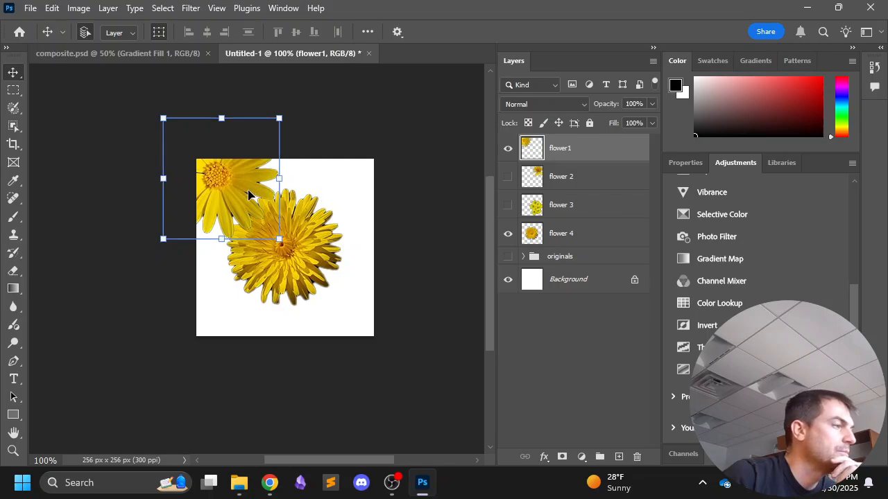
{"action": "left_click_drag", "start_coordinate": [245, 195], "coordinate": [309, 265]}
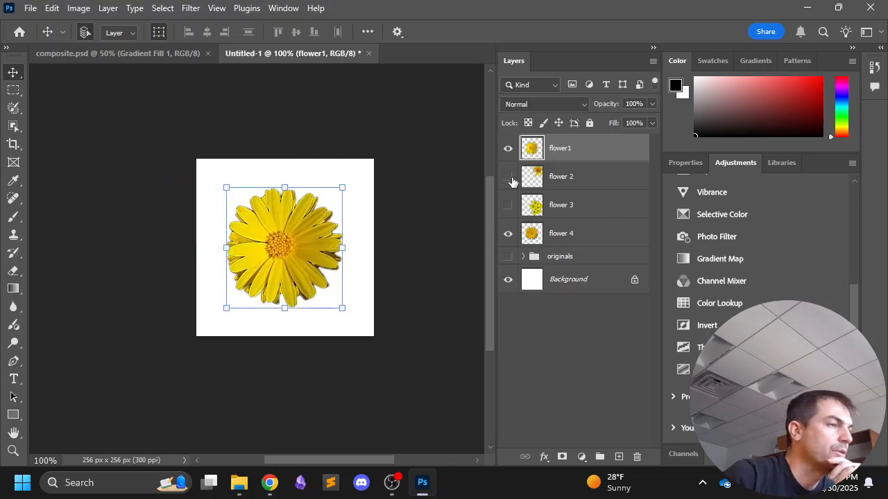
{"action": "left_click", "coordinate": [507, 176]}
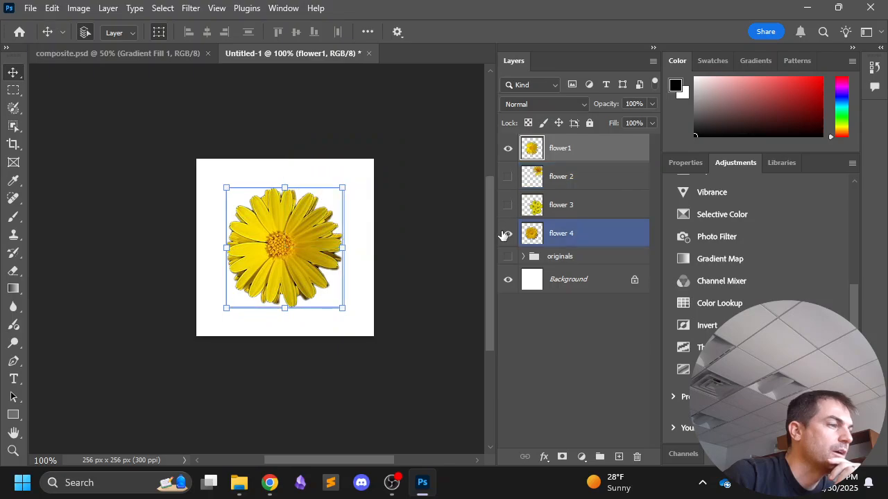
{"action": "left_click", "coordinate": [507, 233]}
{"action": "left_click", "coordinate": [567, 179]}
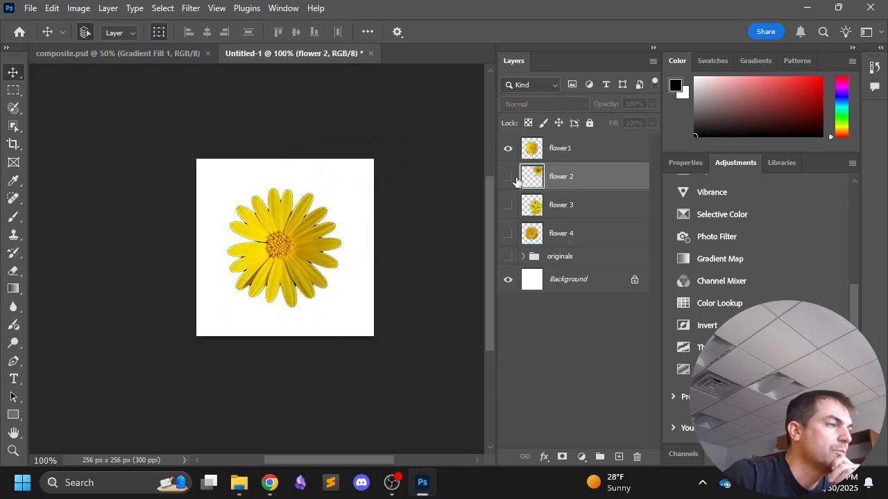
{"action": "key", "text": "alt+bracketright"}
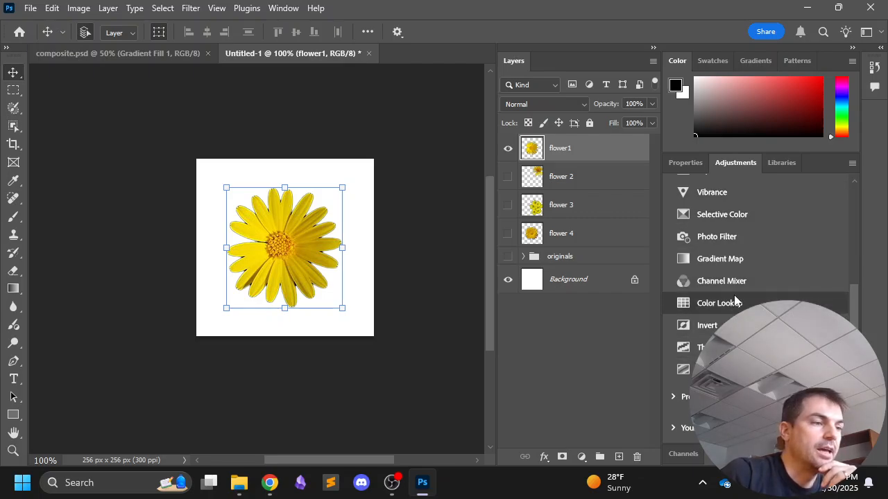
Add a Gradient Map adjustment layer above flower1
{"action": "scroll", "coordinate": [721, 307], "scroll_direction": "up", "scroll_amount": 3}
{"action": "scroll", "coordinate": [733, 236], "scroll_direction": "down", "scroll_amount": 3}
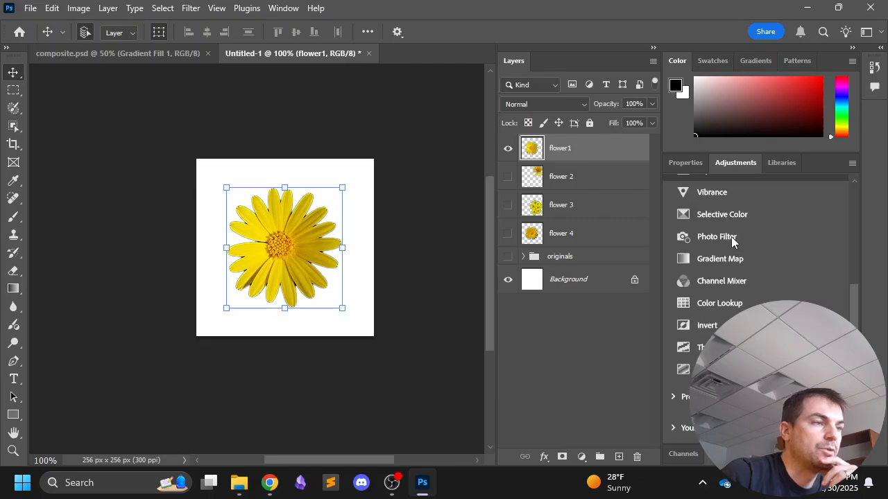
{"action": "left_click", "coordinate": [721, 259]}
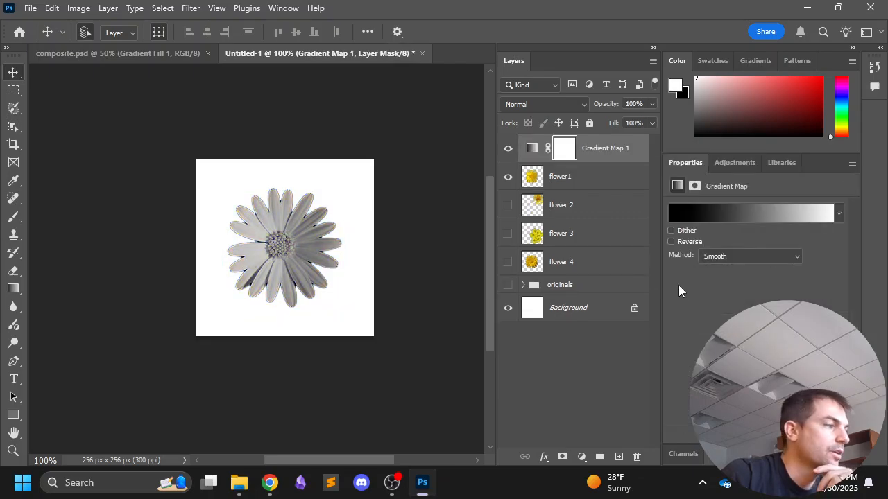
Try several presets from the Blues group on the gradient map and apply Blue_23
{"action": "left_click", "coordinate": [687, 215]}
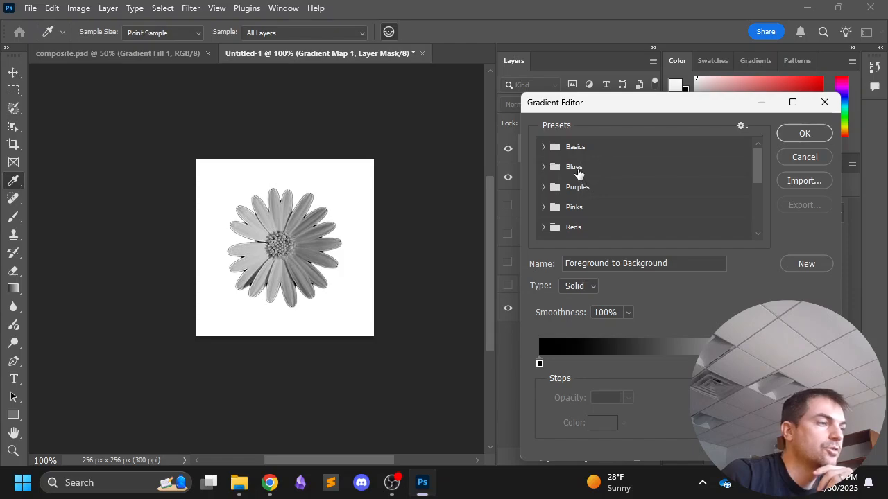
{"action": "left_click", "coordinate": [579, 170]}
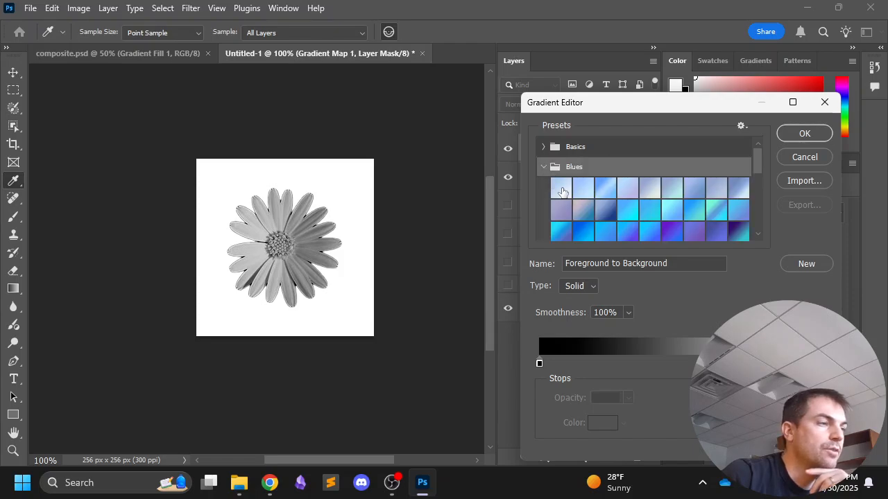
{"action": "left_click", "coordinate": [561, 188]}
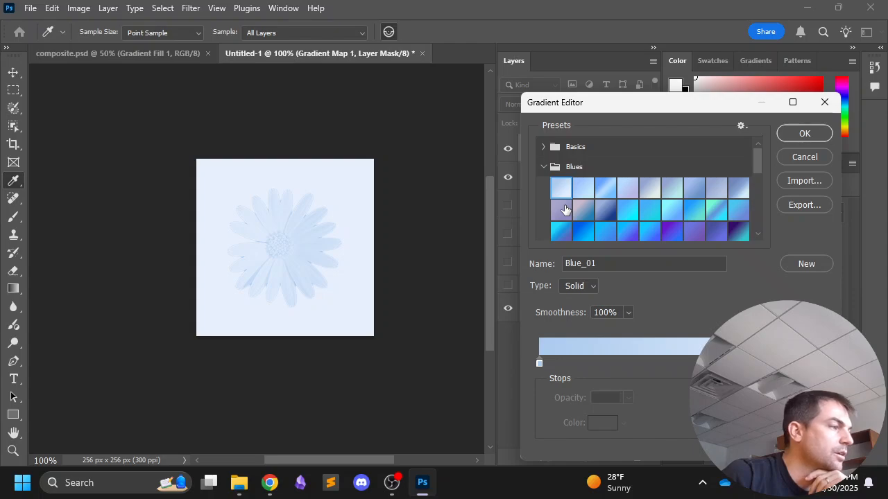
{"action": "left_click", "coordinate": [606, 195]}
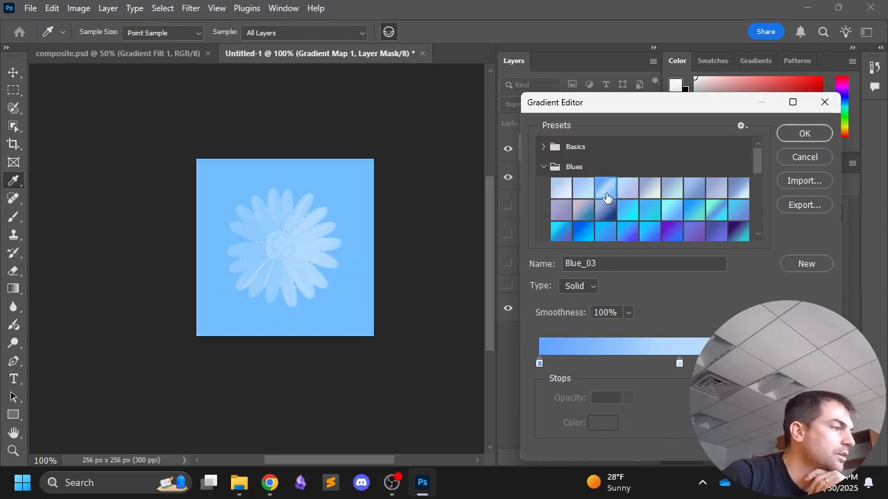
{"action": "left_click", "coordinate": [626, 197]}
{"action": "left_click", "coordinate": [650, 192]}
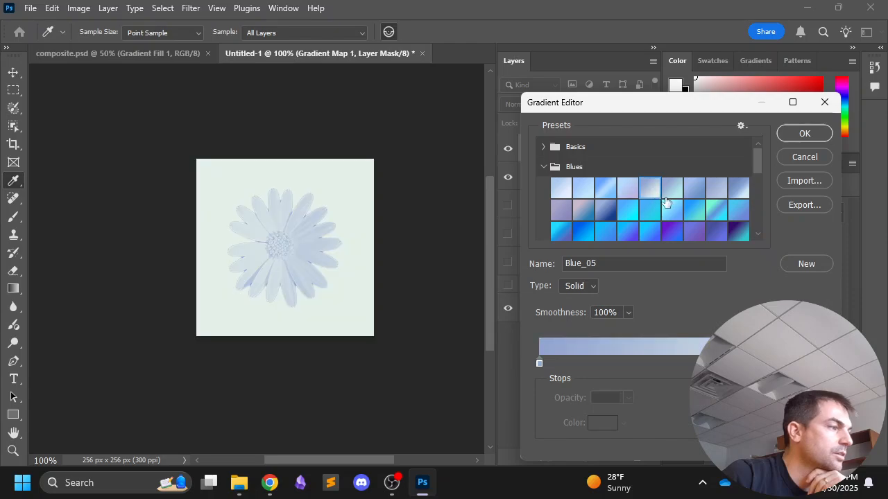
{"action": "left_click", "coordinate": [673, 198]}
{"action": "left_click", "coordinate": [695, 215]}
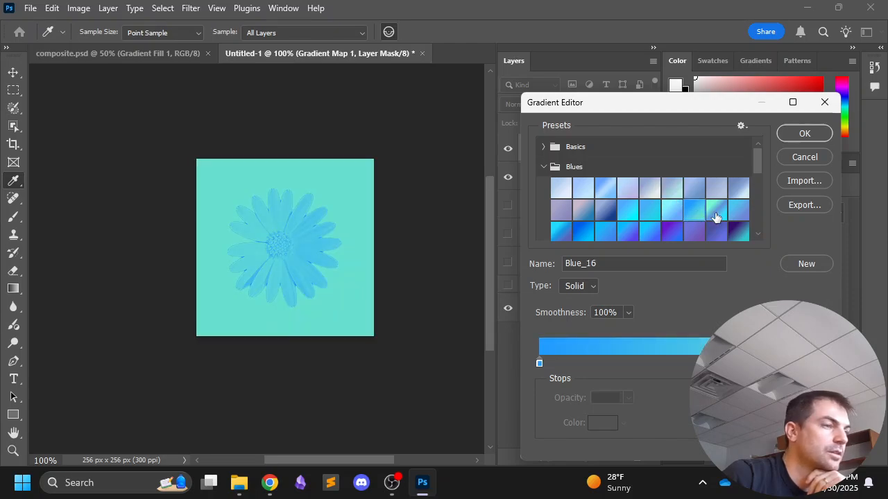
{"action": "left_click", "coordinate": [710, 219]}
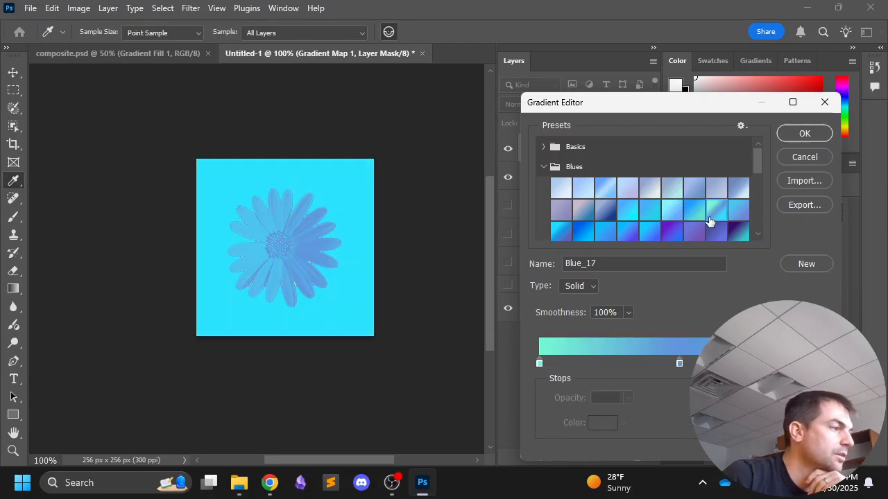
{"action": "left_click", "coordinate": [644, 235]}
{"action": "left_click", "coordinate": [786, 134]}
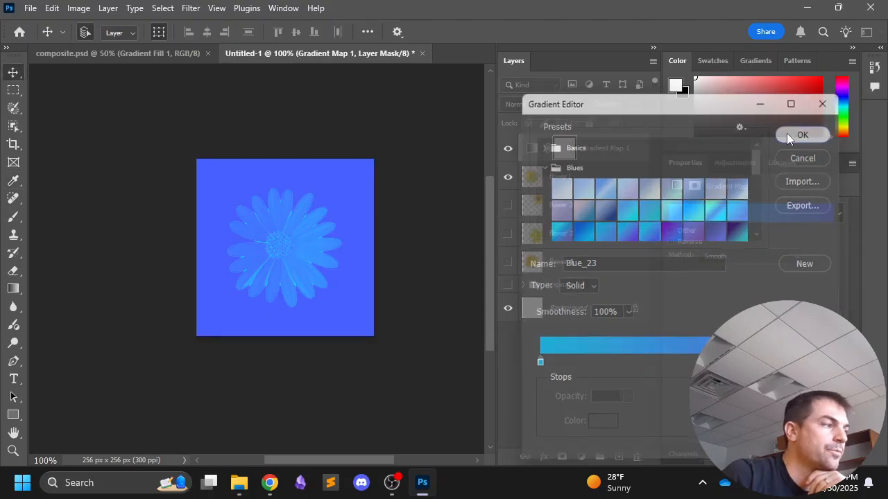
Check how the gradient map affects the flower 2 and flower 3 layers by showing them and hiding them again
{"action": "key", "text": "ctrl+plus"}
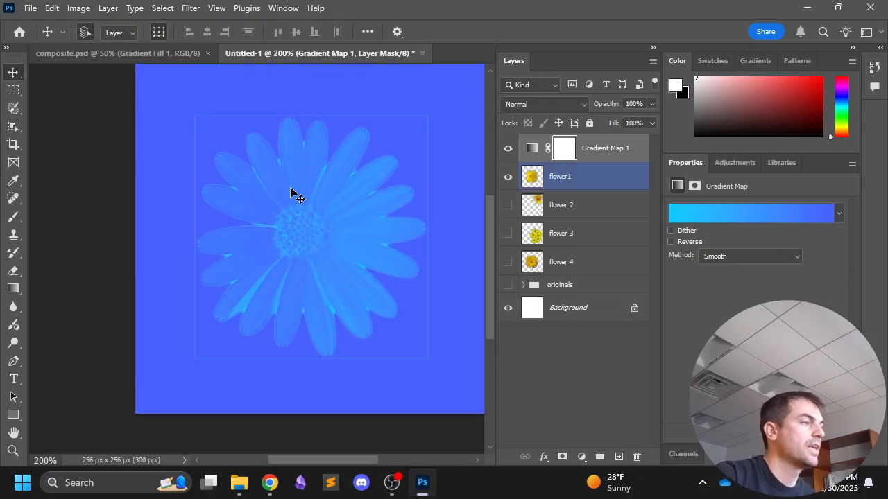
{"action": "left_click_drag", "start_coordinate": [346, 185], "coordinate": [287, 205]}
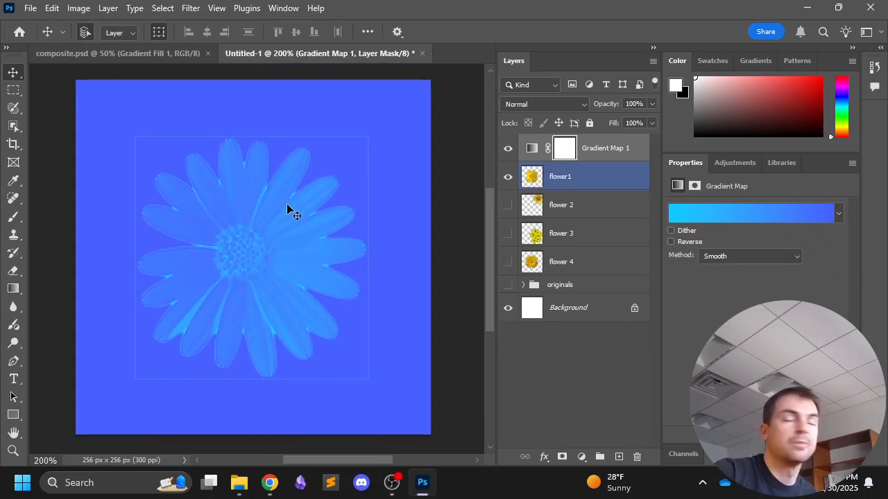
{"action": "left_click", "coordinate": [570, 182]}
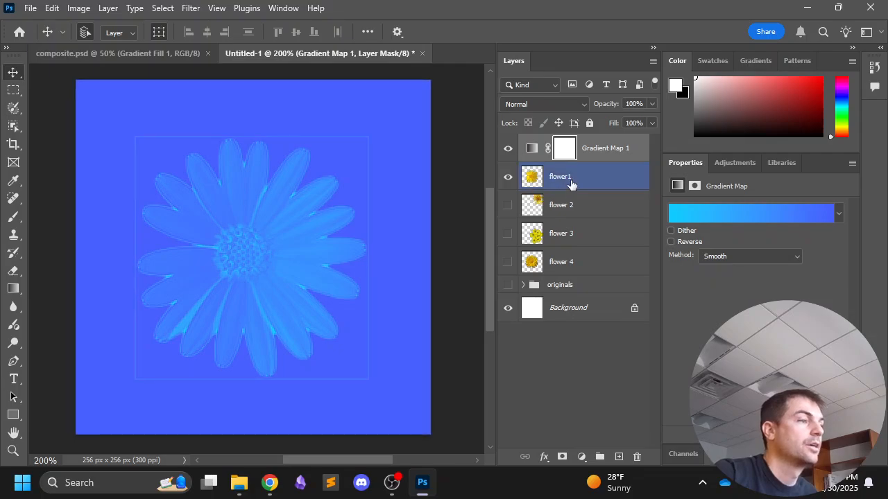
{"action": "left_click", "coordinate": [508, 206]}
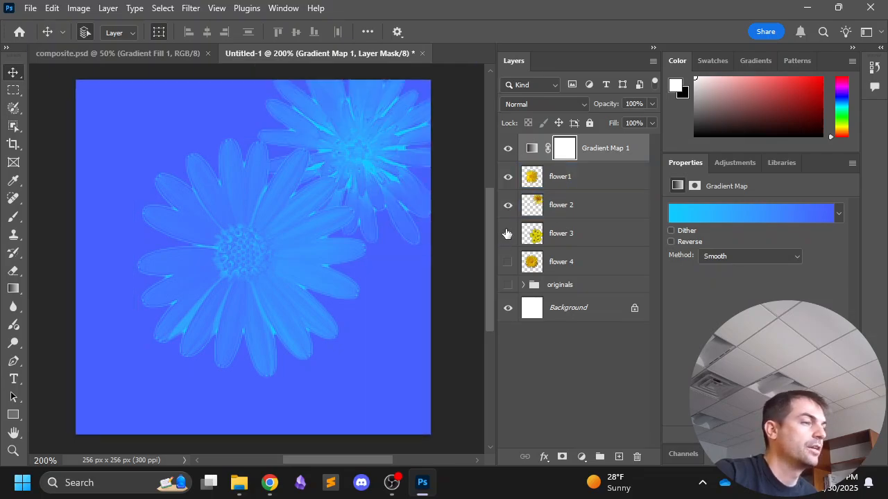
{"action": "left_click", "coordinate": [507, 233]}
{"action": "left_click", "coordinate": [507, 234]}
{"action": "left_click", "coordinate": [508, 206]}
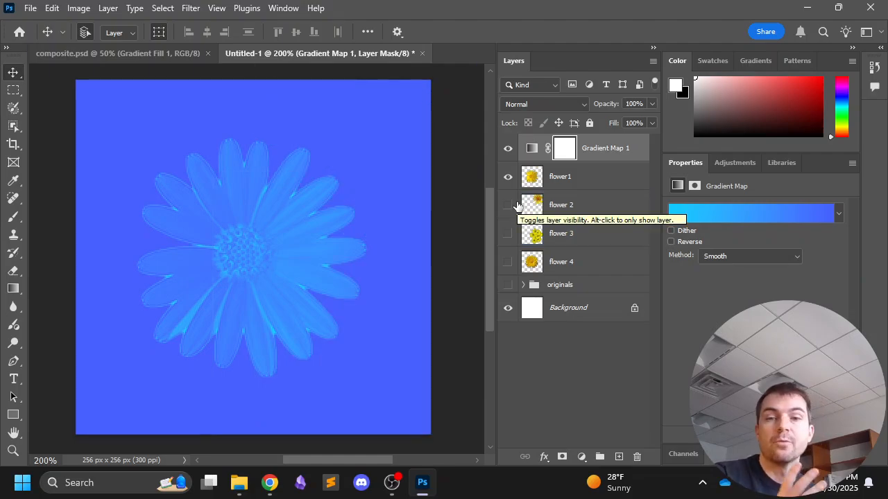
Group the gradient map with the flower1 layer and set the group's blend mode to Normal
{"action": "left_click", "coordinate": [595, 176]}
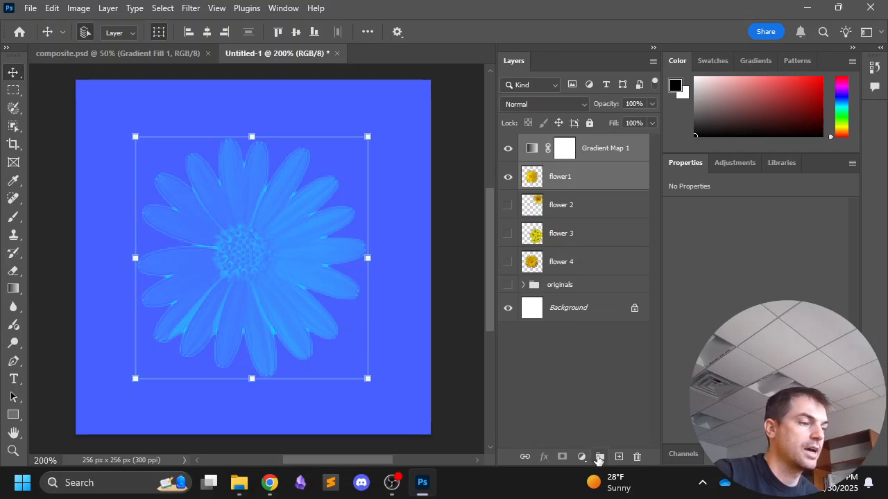
{"action": "left_click", "coordinate": [599, 457]}
{"action": "left_click", "coordinate": [524, 146]}
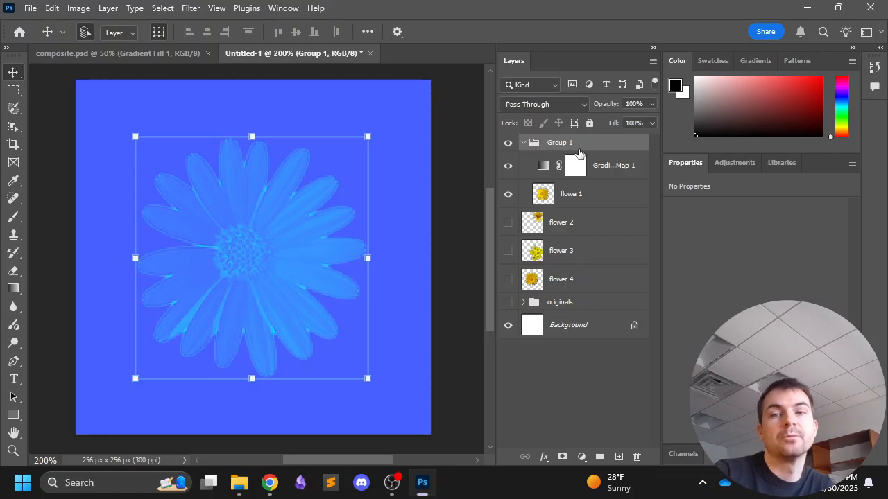
{"action": "left_click", "coordinate": [549, 107]}
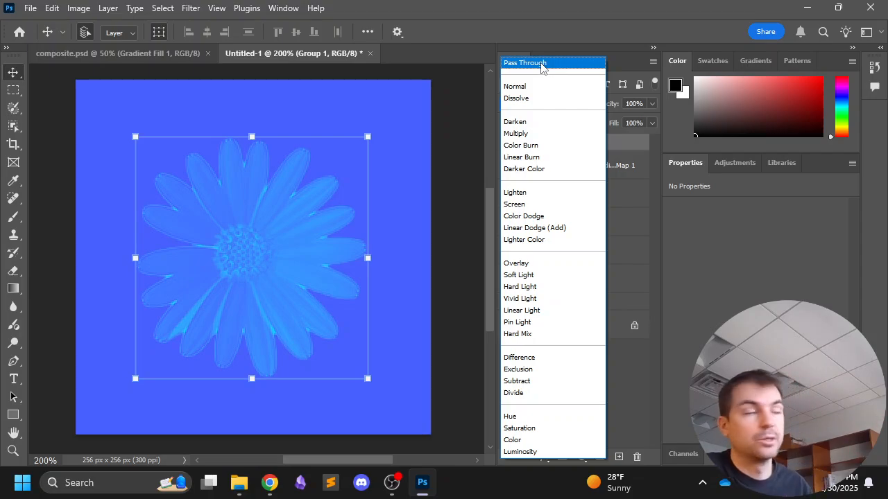
{"action": "left_click", "coordinate": [548, 86]}
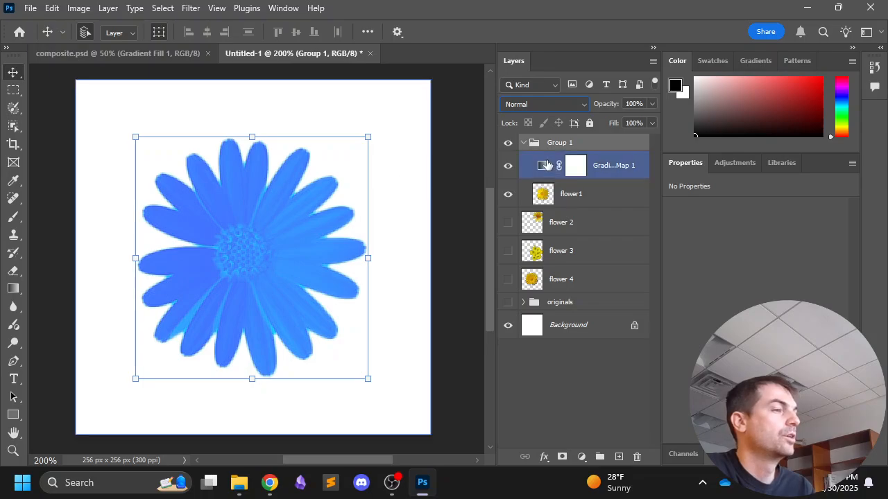
Move flower1 around the canvas to test the grouped gradient map, and return it to the canvas centre
{"action": "left_click", "coordinate": [570, 194]}
{"action": "mouse_move", "coordinate": [313, 206]}
{"action": "left_mouse_down"}
{"action": "mouse_move", "coordinate": [255, 208]}
{"action": "mouse_move", "coordinate": [307, 199]}
{"action": "left_mouse_up"}
{"action": "left_click_drag", "start_coordinate": [313, 238], "coordinate": [244, 233]}
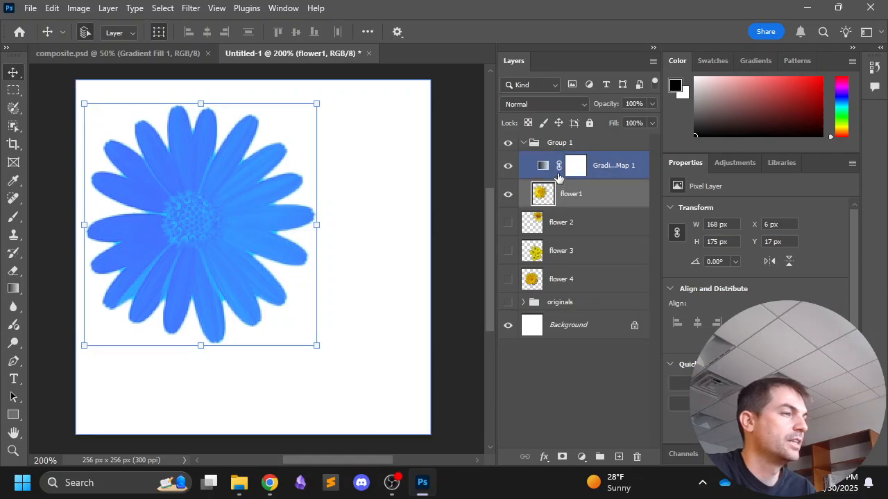
{"action": "left_click", "coordinate": [530, 143]}
{"action": "left_click", "coordinate": [523, 143]}
{"action": "left_click", "coordinate": [523, 143]}
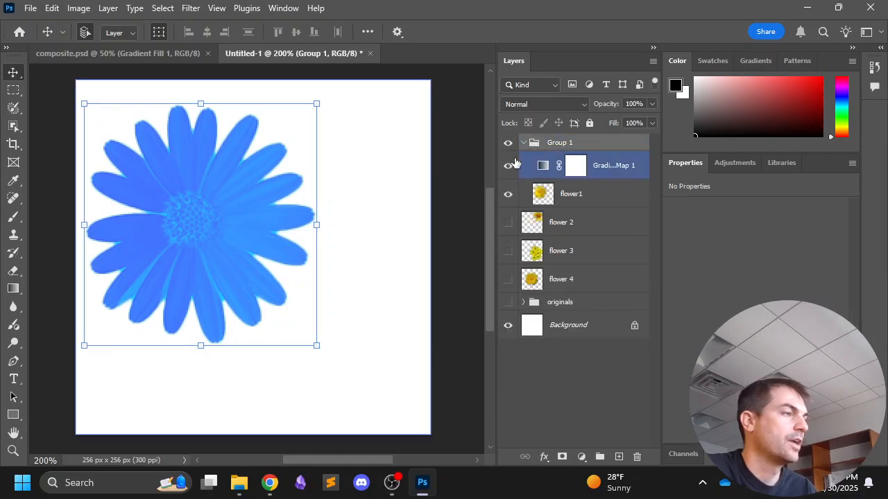
{"action": "left_click", "coordinate": [523, 143]}
{"action": "left_click_drag", "start_coordinate": [206, 231], "coordinate": [179, 171]}
{"action": "key", "text": "ctrl+1"}
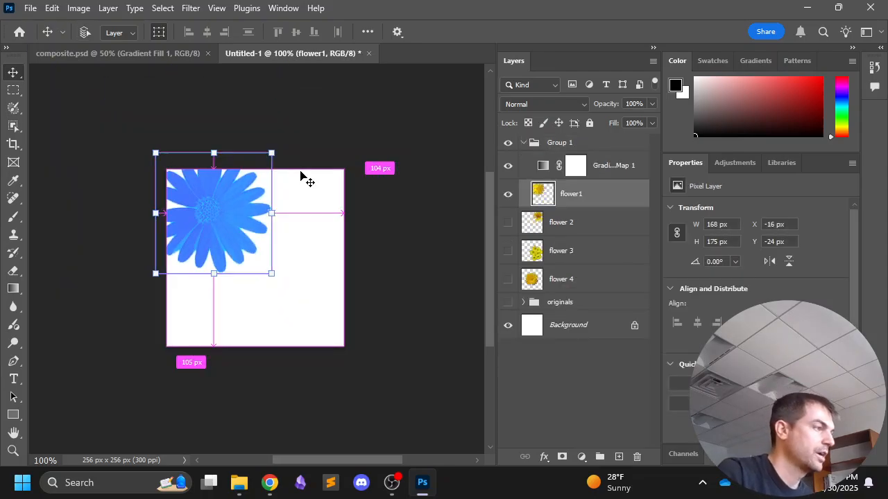
{"action": "left_click_drag", "start_coordinate": [238, 218], "coordinate": [279, 262]}
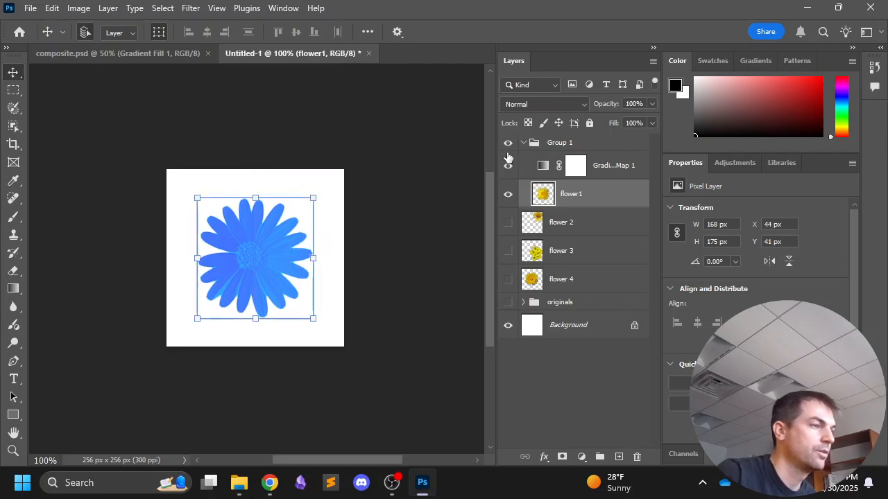
Collapse and hide the flower1 group, show flower 2 and move it to the centre of the canvas
{"action": "left_click", "coordinate": [531, 143]}
{"action": "left_click", "coordinate": [524, 142]}
{"action": "left_click", "coordinate": [507, 142]}
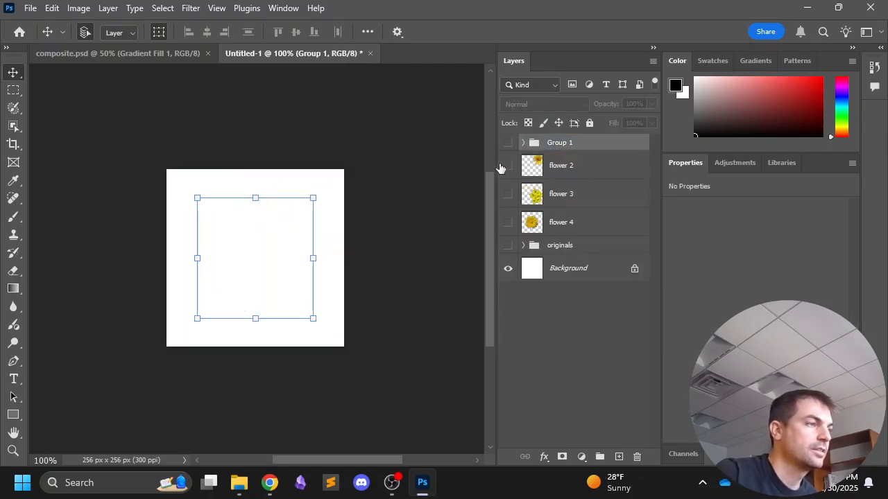
{"action": "left_click", "coordinate": [507, 165]}
{"action": "key", "text": "ctrl+plus"}
{"action": "left_click_drag", "start_coordinate": [412, 188], "coordinate": [223, 338]}
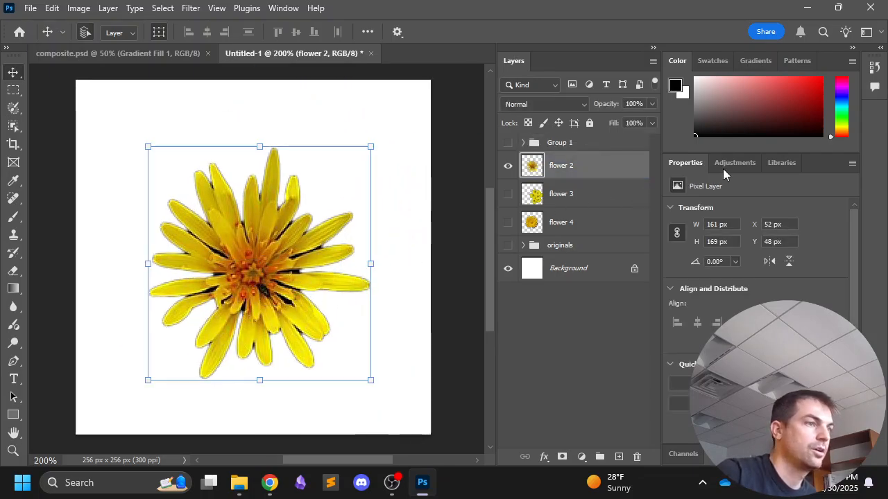
Add a Gradient Map adjustment layer above flower 2
{"action": "left_click", "coordinate": [738, 163]}
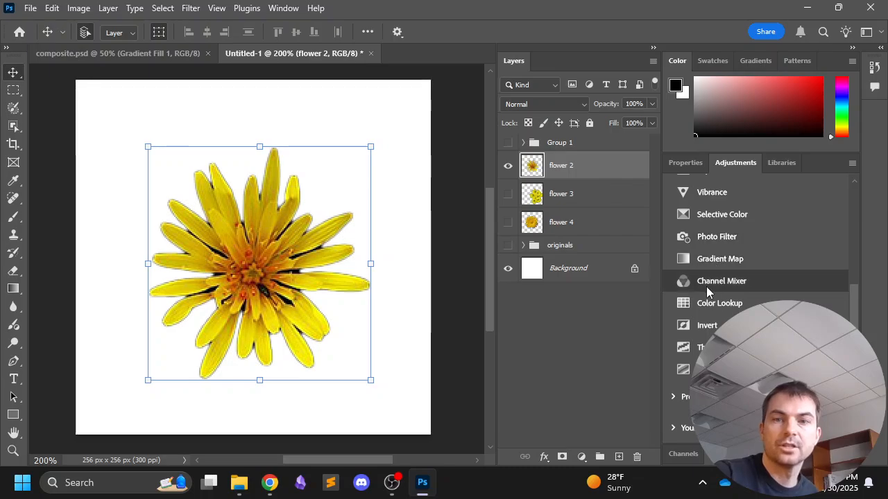
{"action": "scroll", "coordinate": [706, 288], "scroll_direction": "up", "scroll_amount": 3}
{"action": "scroll", "coordinate": [706, 290], "scroll_direction": "up", "scroll_amount": 1}
{"action": "scroll", "coordinate": [705, 290], "scroll_direction": "down", "scroll_amount": 5}
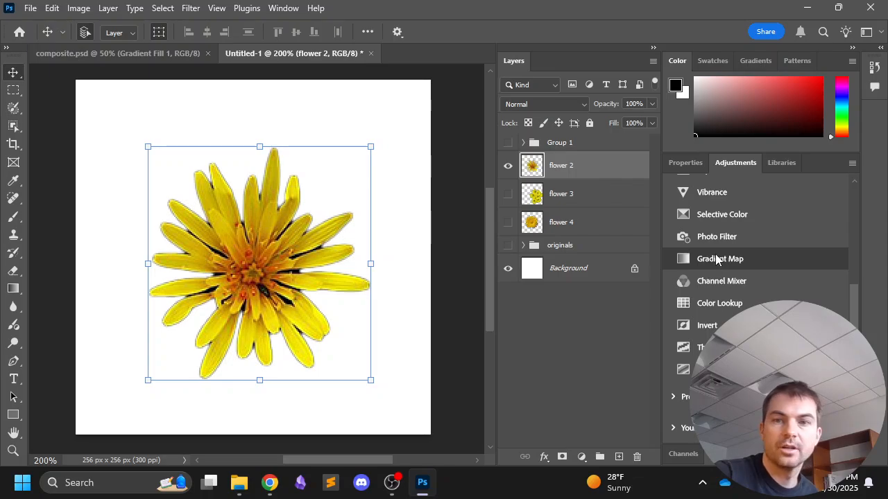
{"action": "left_click", "coordinate": [717, 259]}
Try Purple_21 from the Purples presets on flower 2's gradient map and apply Purple_20
{"action": "left_click", "coordinate": [736, 212]}
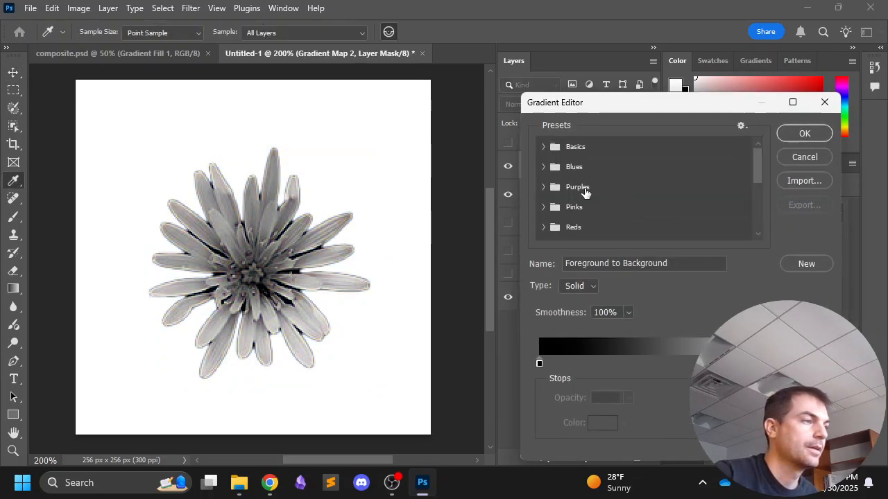
{"action": "left_click", "coordinate": [543, 187]}
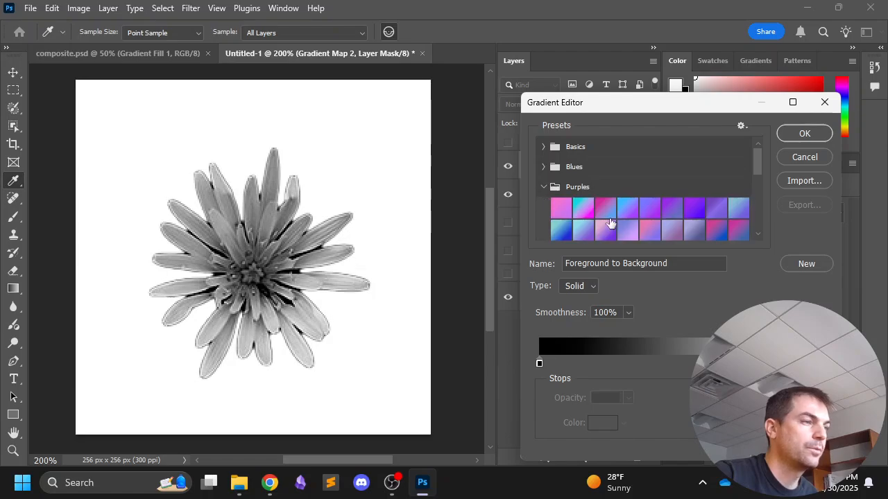
{"action": "scroll", "coordinate": [616, 216], "scroll_direction": "down", "scroll_amount": 1}
{"action": "left_click", "coordinate": [606, 231]}
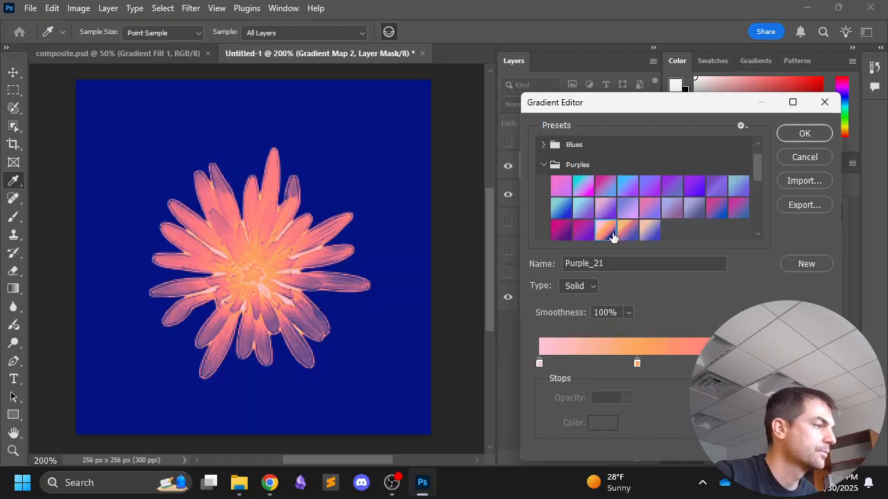
{"action": "left_click", "coordinate": [584, 231]}
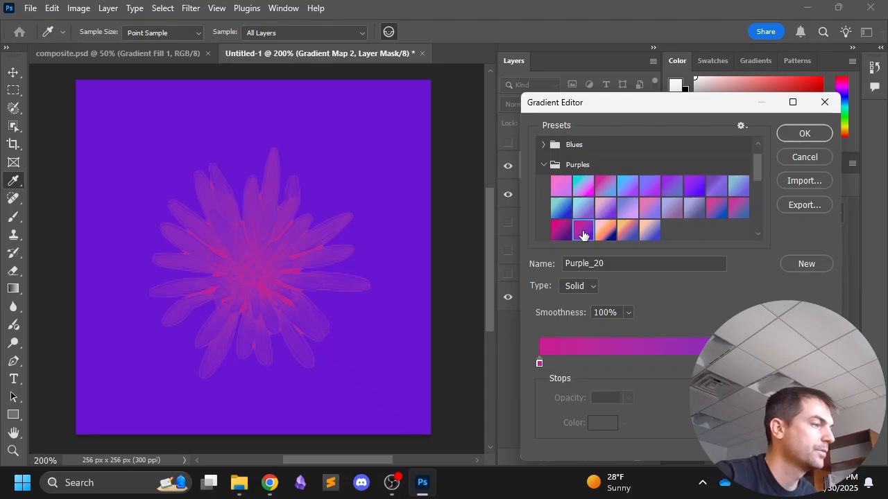
{"action": "left_click", "coordinate": [794, 141]}
Group flower 2 with its gradient map, set the group's blend mode to Normal and collapse it
{"action": "left_click", "coordinate": [586, 198]}
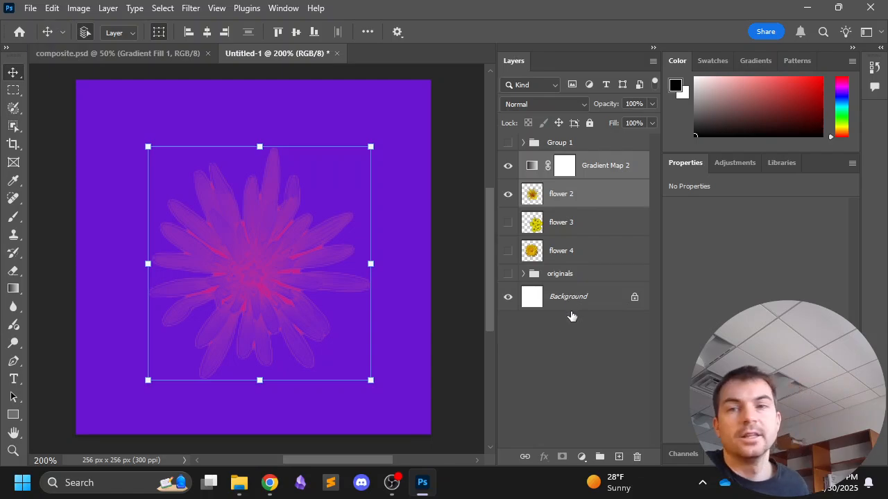
{"action": "left_click_drag", "start_coordinate": [590, 459], "coordinate": [598, 457]}
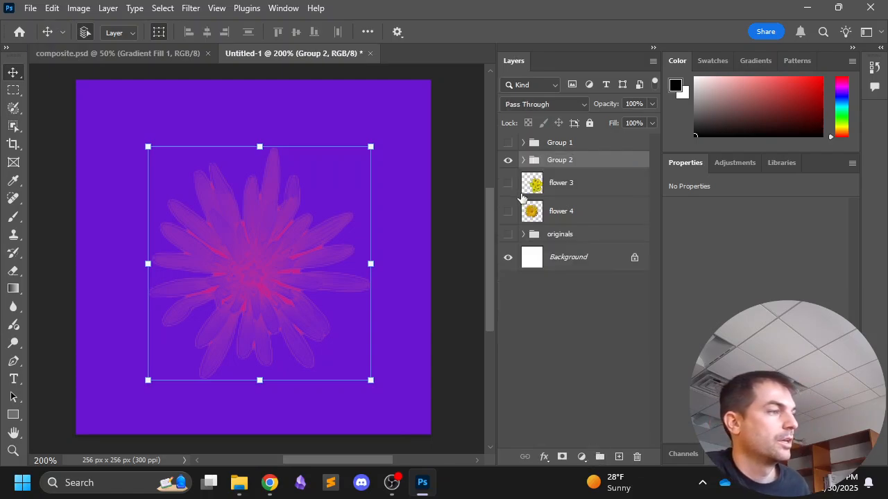
{"action": "left_click", "coordinate": [523, 160]}
{"action": "left_click", "coordinate": [542, 109]}
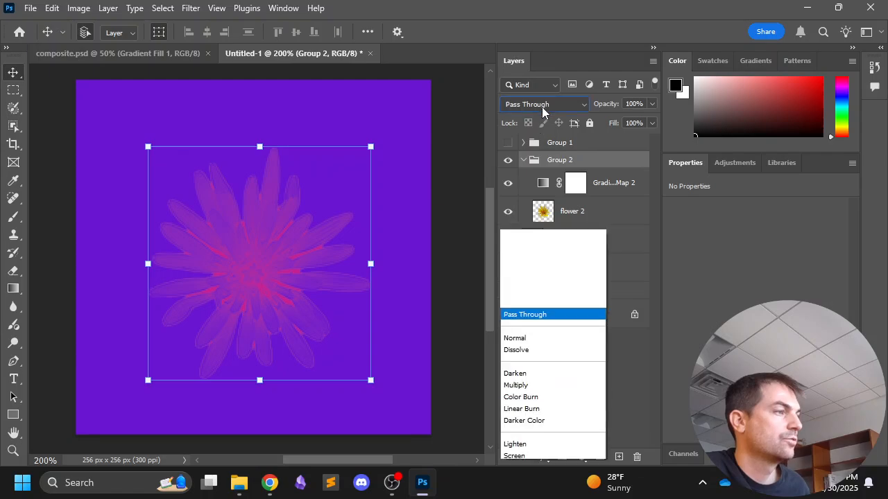
{"action": "left_click", "coordinate": [539, 87]}
{"action": "left_click", "coordinate": [515, 212]}
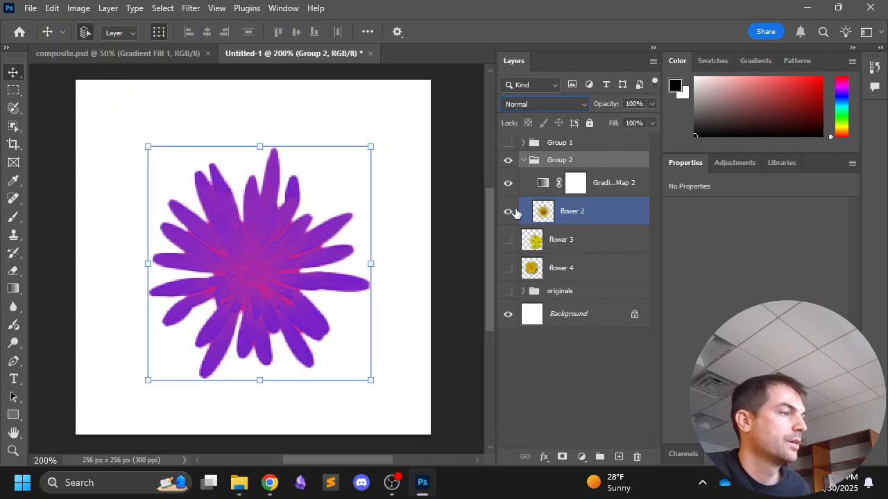
{"action": "left_click", "coordinate": [538, 160]}
{"action": "left_click", "coordinate": [523, 160]}
Hide both flower groups, show flower 3 and move it to the centre of the canvas
{"action": "left_click", "coordinate": [508, 142]}
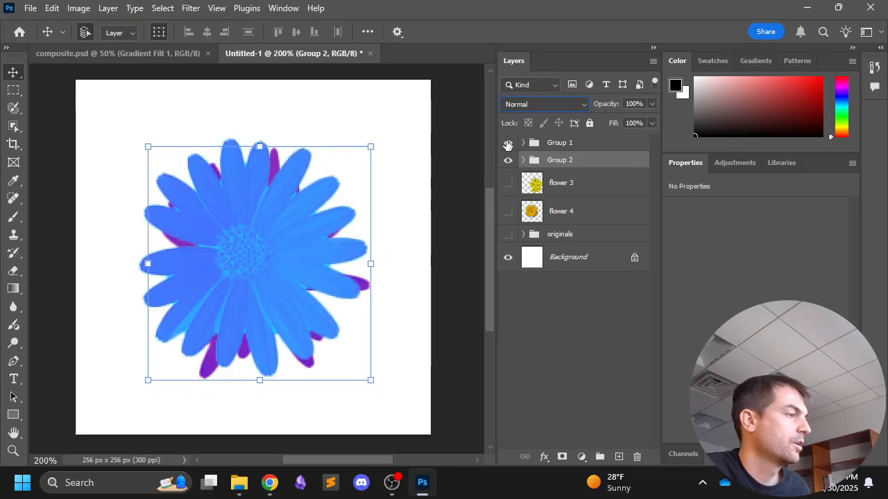
{"action": "left_click", "coordinate": [507, 142]}
{"action": "left_click", "coordinate": [507, 159]}
{"action": "left_click", "coordinate": [508, 182]}
{"action": "left_click", "coordinate": [414, 243]}
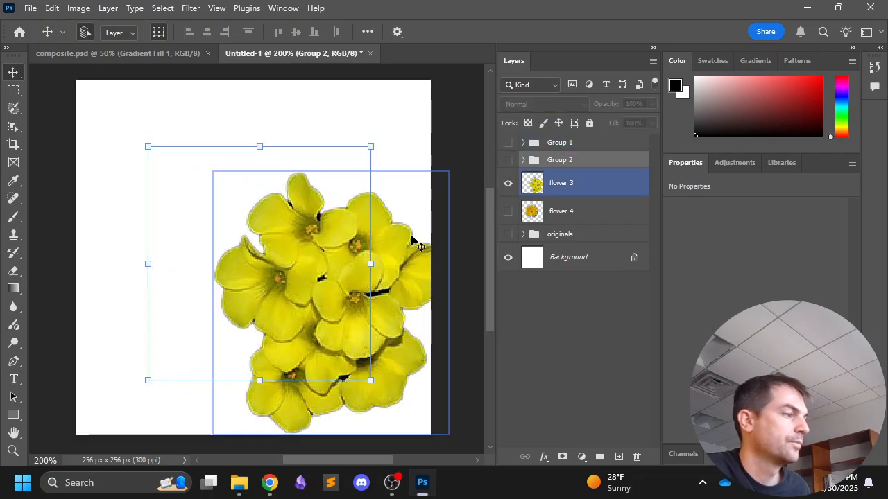
{"action": "left_click_drag", "start_coordinate": [414, 243], "coordinate": [335, 189]}
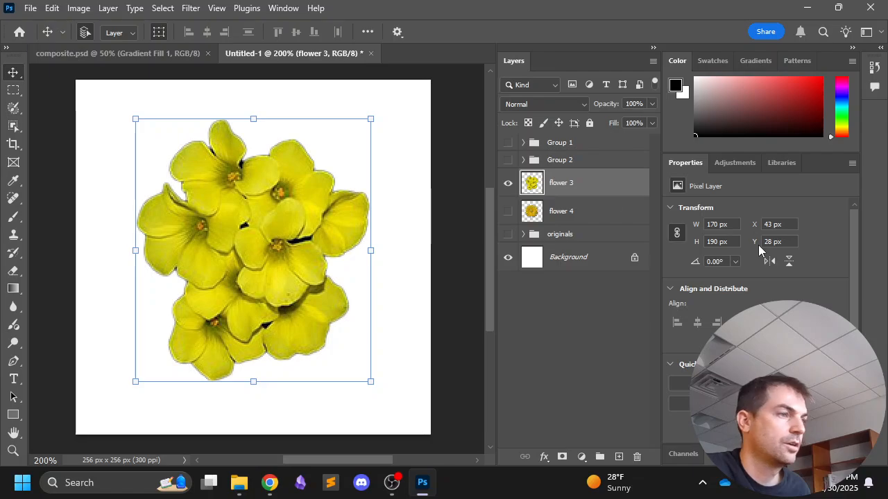
Add a Gradient Map adjustment layer above flower 3 and apply the Orange_12 preset from the Oranges group
{"action": "left_click", "coordinate": [734, 164]}
{"action": "left_click", "coordinate": [719, 261]}
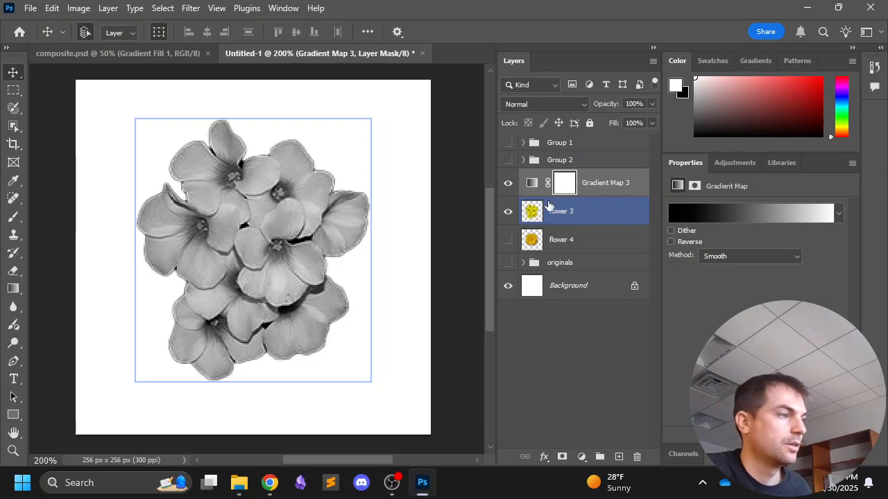
{"action": "left_click", "coordinate": [735, 212]}
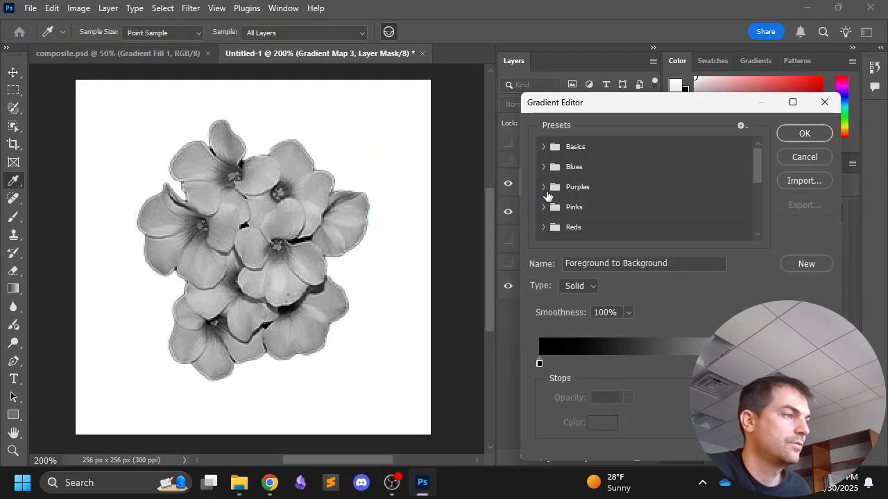
{"action": "scroll", "coordinate": [552, 201], "scroll_direction": "down", "scroll_amount": 1}
{"action": "scroll", "coordinate": [552, 201], "scroll_direction": "down", "scroll_amount": 1}
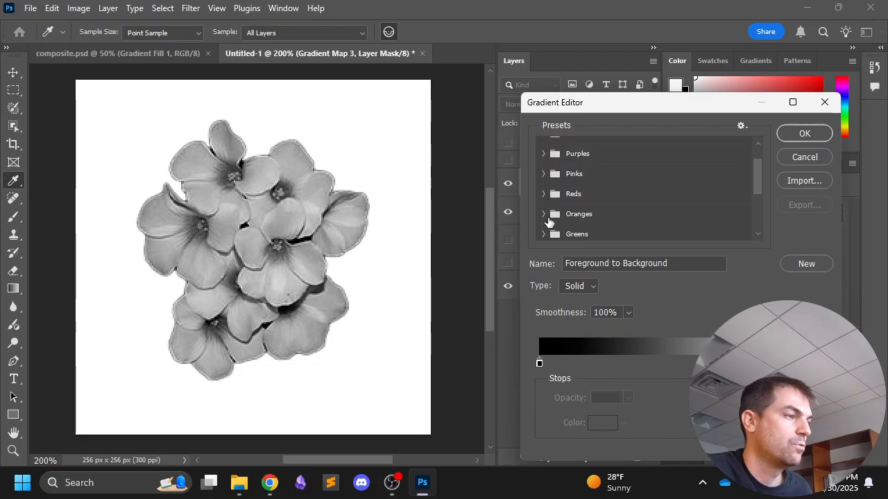
{"action": "left_click", "coordinate": [553, 215]}
{"action": "scroll", "coordinate": [555, 207], "scroll_direction": "down", "scroll_amount": 2}
{"action": "scroll", "coordinate": [554, 207], "scroll_direction": "down", "scroll_amount": 1}
{"action": "left_click", "coordinate": [603, 203]}
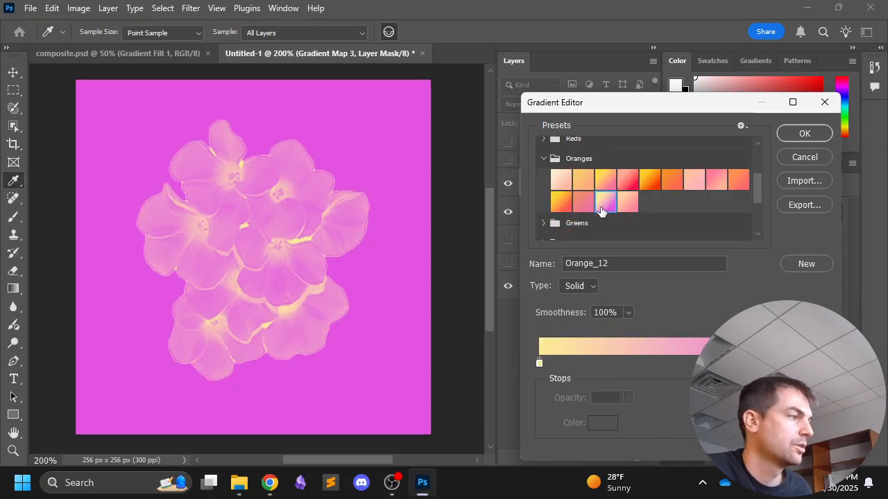
{"action": "left_click", "coordinate": [813, 133]}
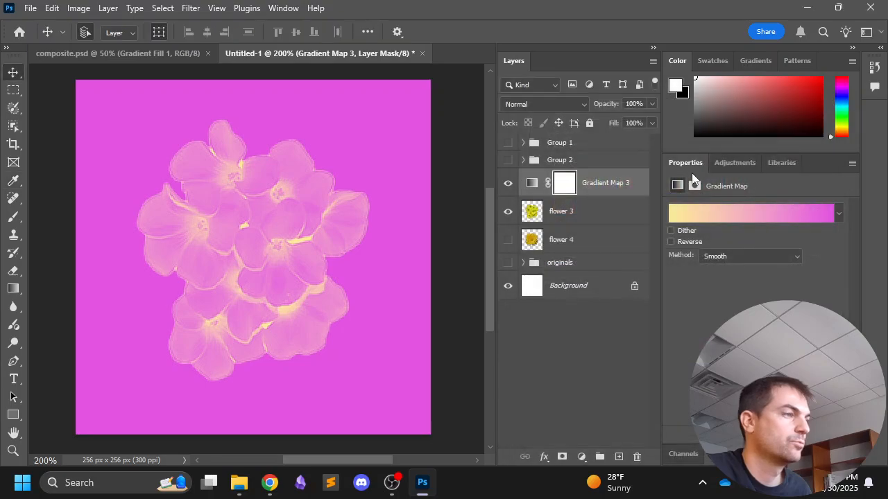
Group flower 3 with its gradient map and set the group's blend mode to Normal
{"action": "left_click", "coordinate": [648, 208]}
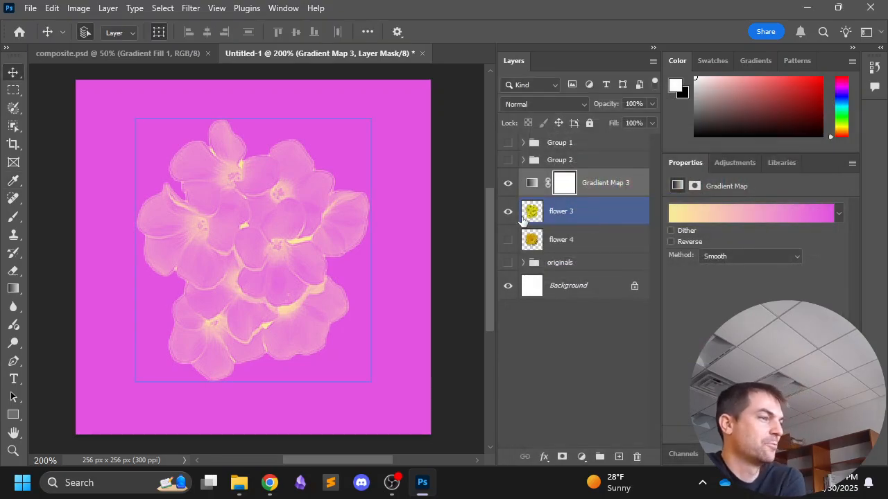
{"action": "left_click", "coordinate": [545, 183]}
{"action": "left_click", "coordinate": [596, 214]}
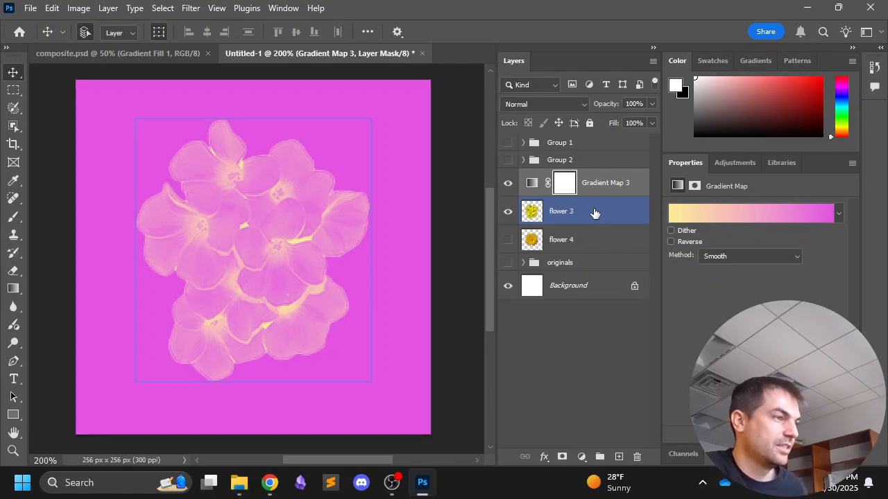
{"action": "left_click", "coordinate": [593, 197]}
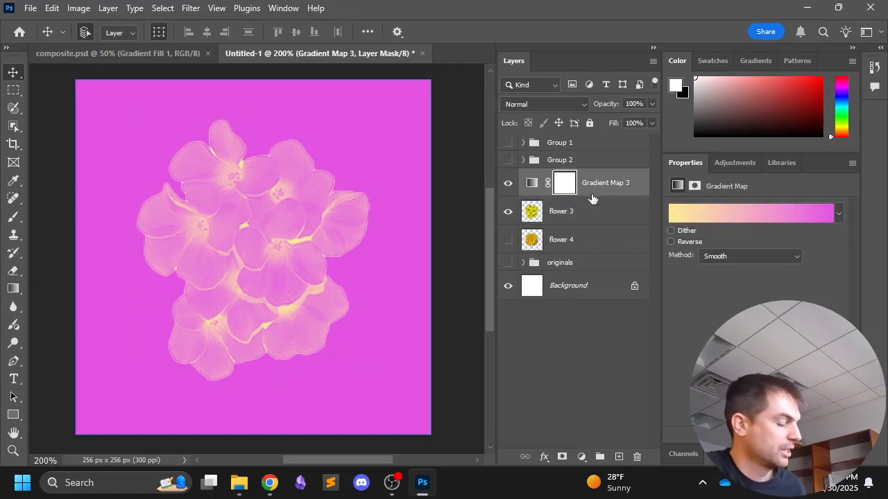
{"action": "left_click", "coordinate": [594, 204]}
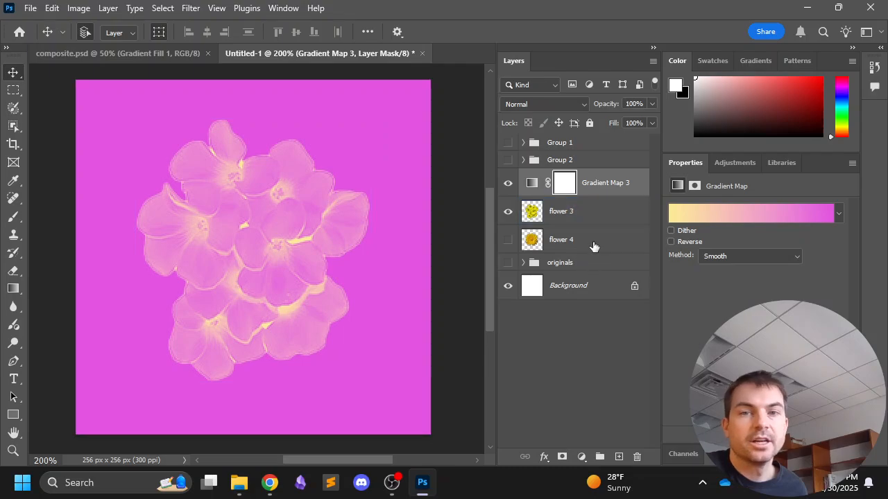
{"action": "left_click", "coordinate": [598, 220], "text": "shift"}
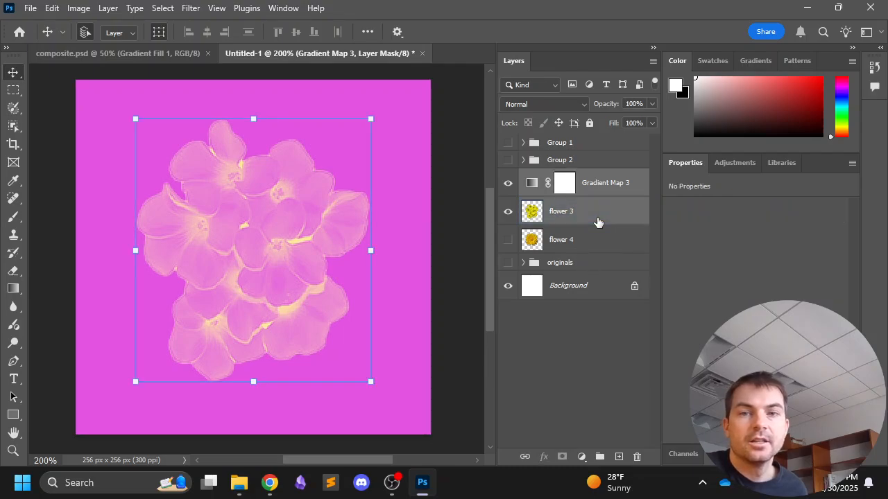
{"action": "left_click", "coordinate": [598, 457]}
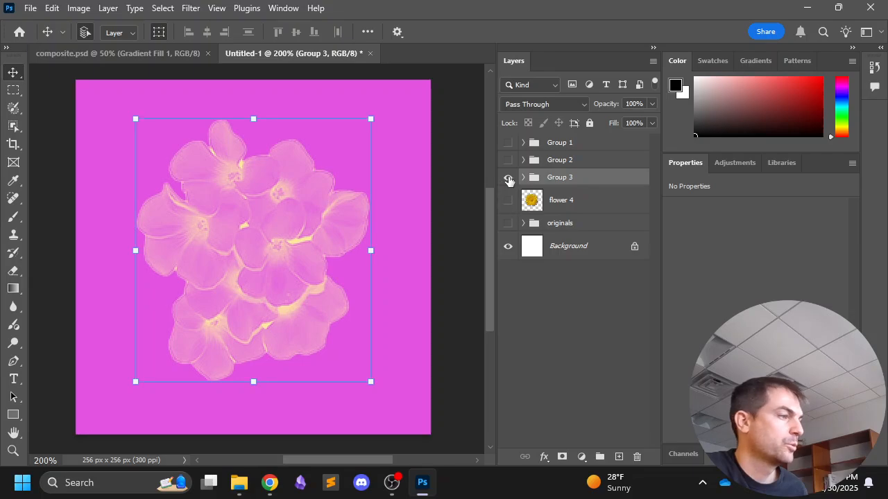
{"action": "left_click", "coordinate": [544, 104]}
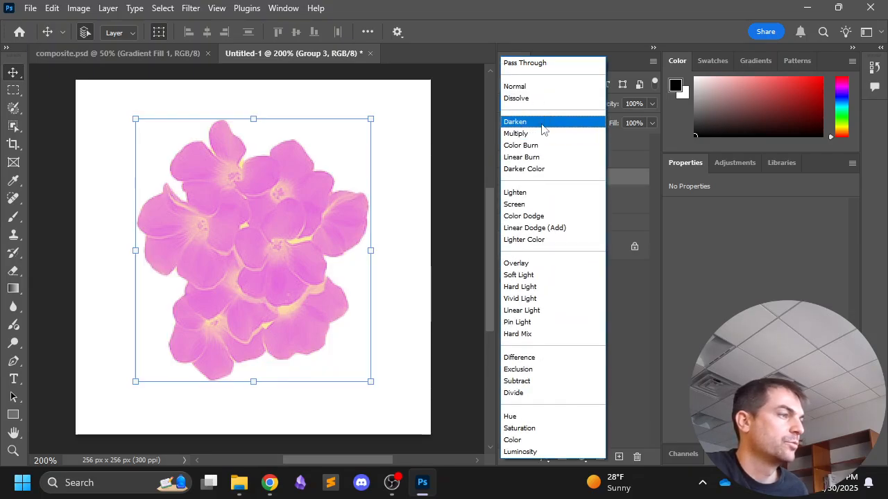
{"action": "left_click", "coordinate": [541, 90]}
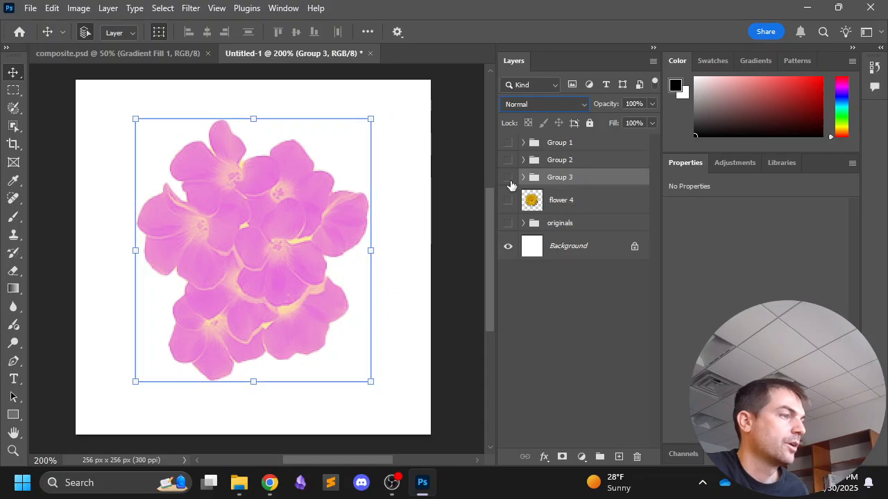
Hide flower 3's group, show flower 4 and add a Gradient Map adjustment layer above it
{"action": "left_click", "coordinate": [507, 178]}
{"action": "left_click", "coordinate": [508, 199]}
{"action": "left_click", "coordinate": [552, 207]}
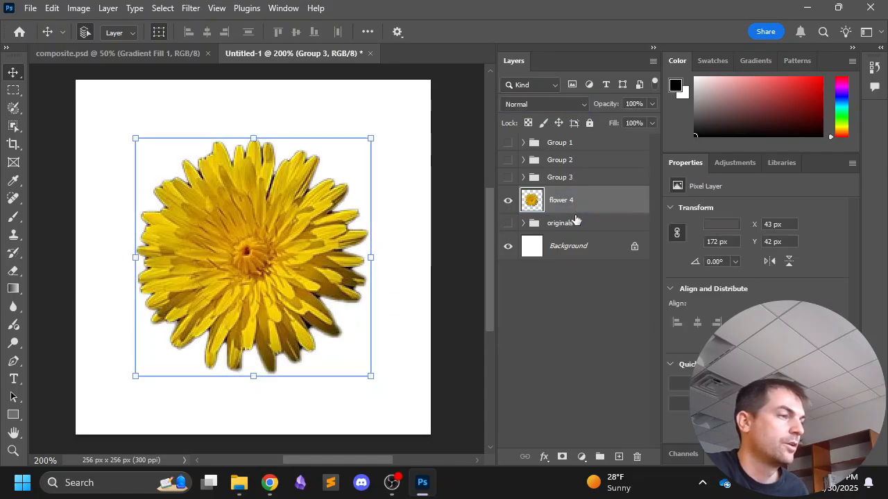
{"action": "left_click", "coordinate": [734, 165]}
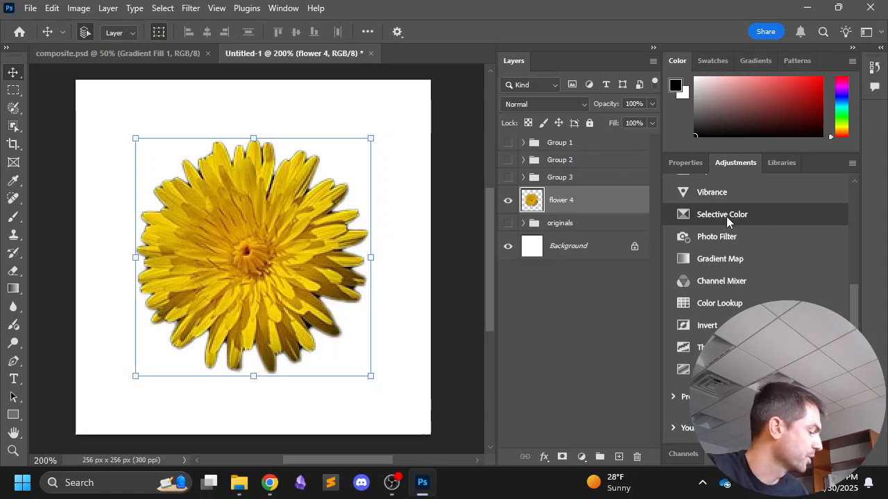
{"action": "left_click", "coordinate": [733, 262]}
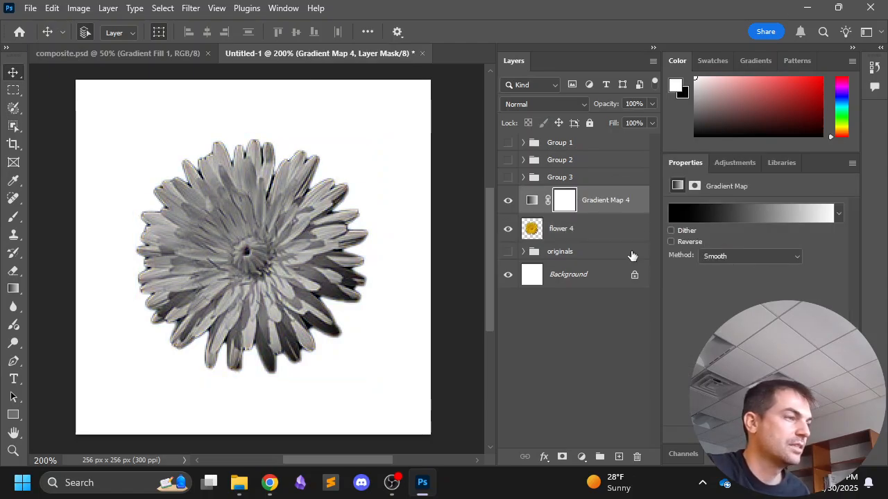
Try Green_14 and Green_28 from the Greens presets on flower 4's gradient map and apply Green_20
{"action": "left_click", "coordinate": [754, 204]}
{"action": "scroll", "coordinate": [590, 192], "scroll_direction": "down", "scroll_amount": 3}
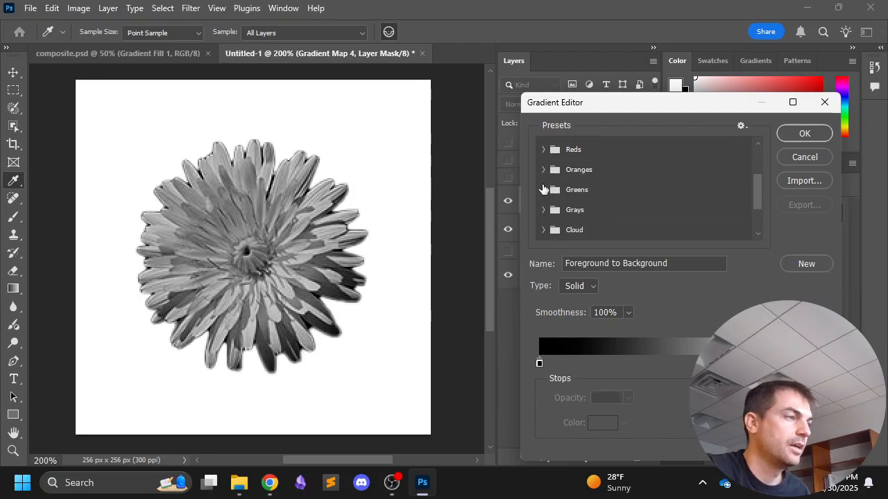
{"action": "left_click", "coordinate": [543, 190]}
{"action": "scroll", "coordinate": [648, 180], "scroll_direction": "down", "scroll_amount": 1}
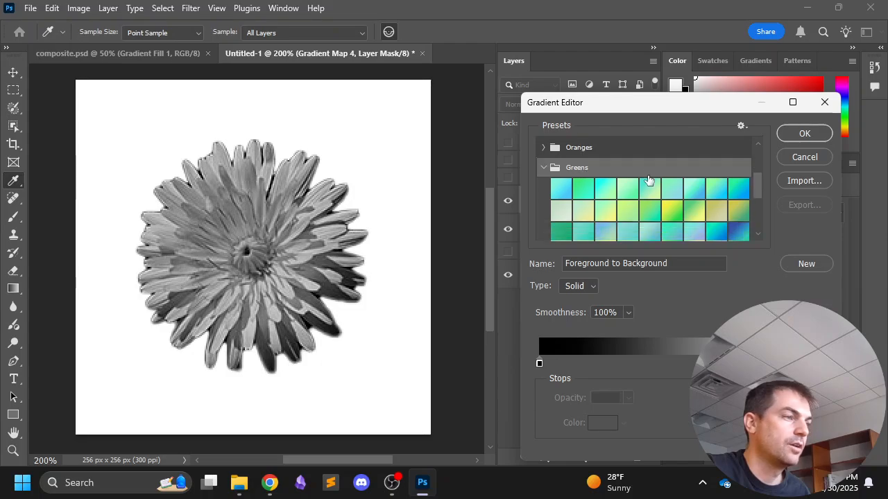
{"action": "left_click", "coordinate": [650, 211]}
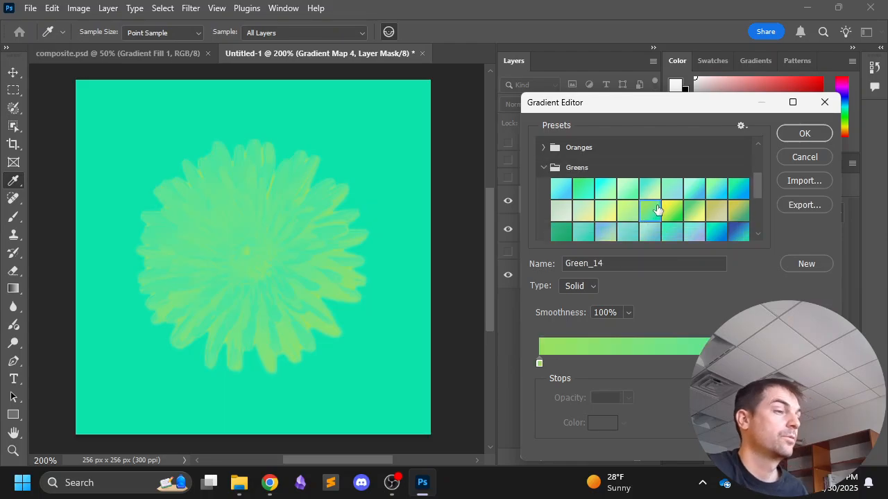
{"action": "scroll", "coordinate": [658, 210], "scroll_direction": "down", "scroll_amount": 1}
{"action": "left_click", "coordinate": [561, 232]}
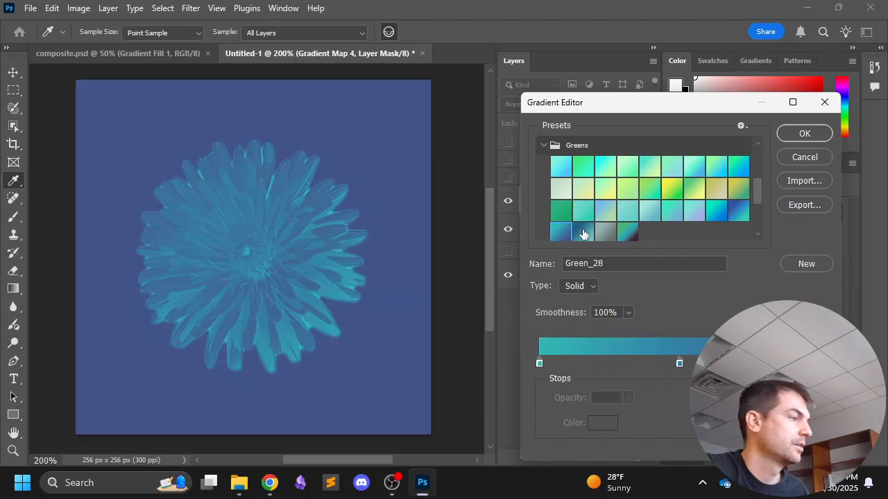
{"action": "left_click", "coordinate": [577, 211]}
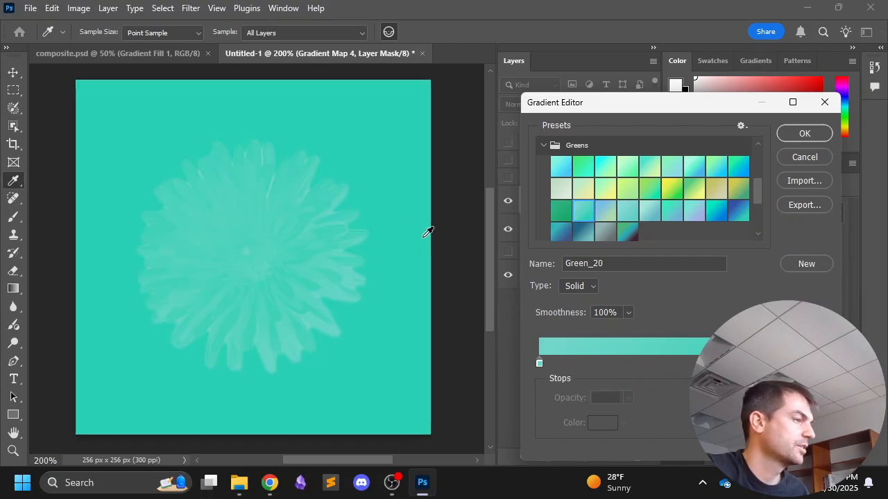
{"action": "left_click", "coordinate": [804, 133]}
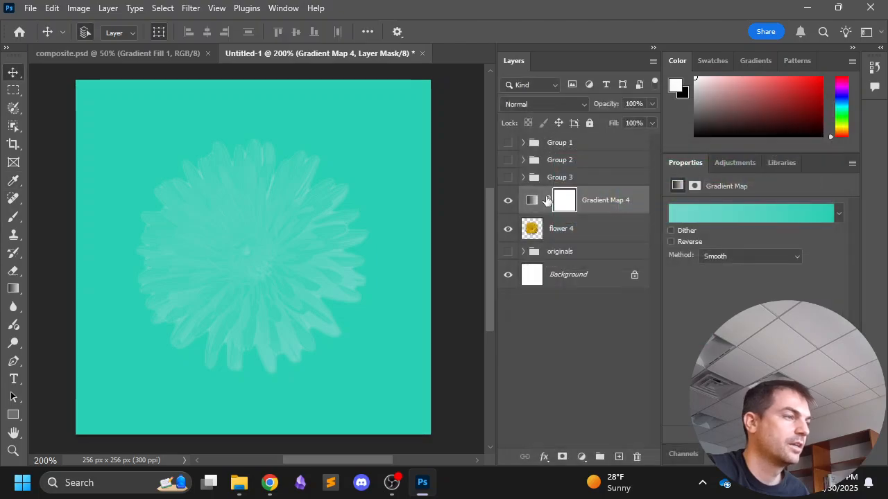
Group flower 4 with its gradient map and set the group's blend mode to Normal
{"action": "left_click", "coordinate": [570, 228]}
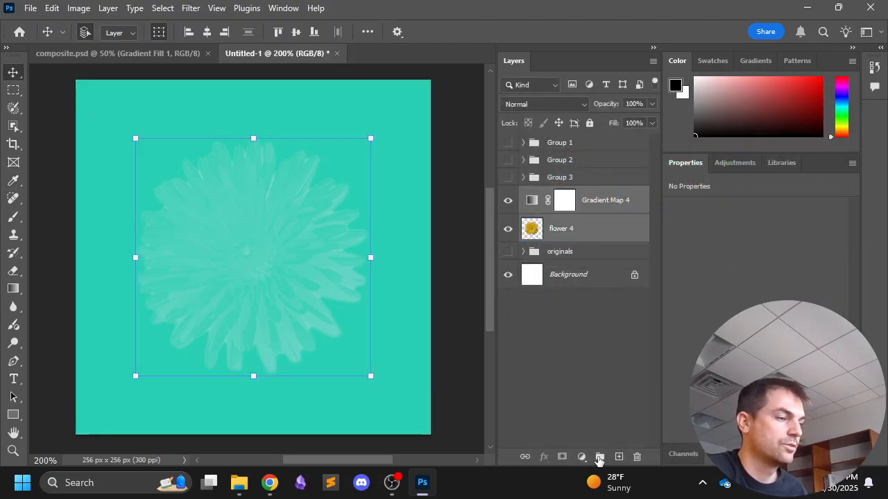
{"action": "left_click", "coordinate": [599, 457]}
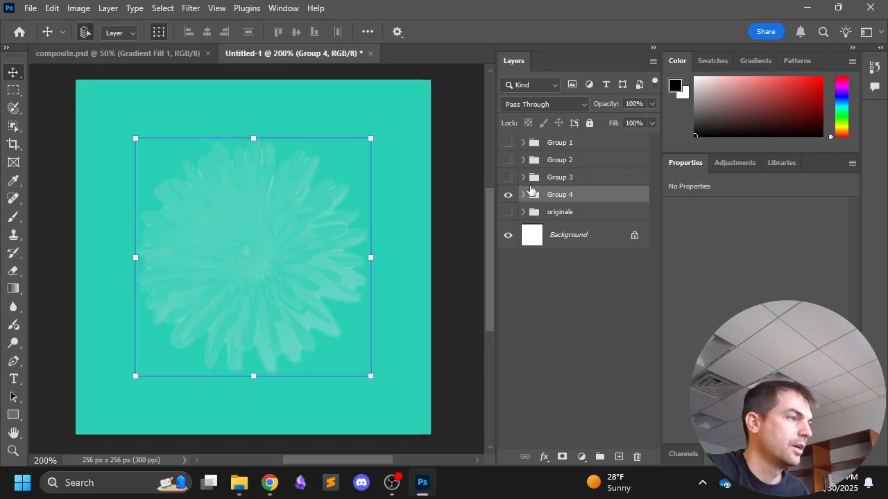
{"action": "left_click", "coordinate": [538, 105]}
{"action": "left_click", "coordinate": [528, 87]}
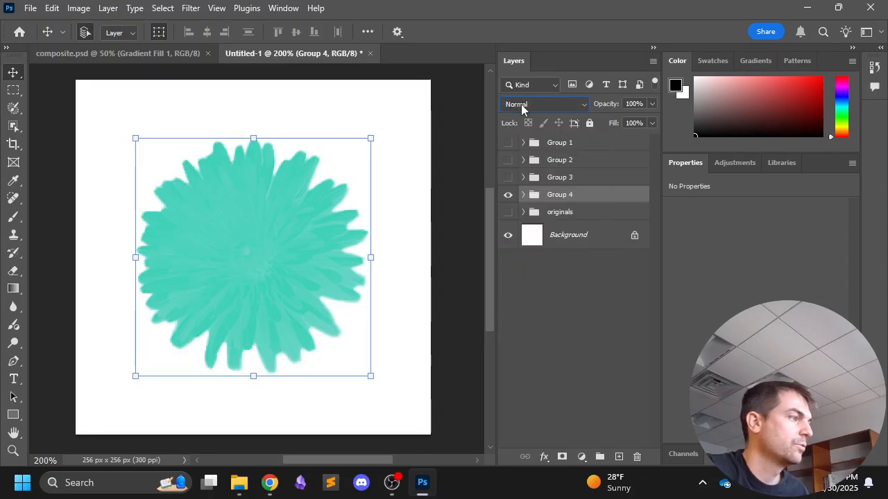
Make the three hidden flower groups visible together with flower 4's group
{"action": "key", "text": "ctrl+minus"}
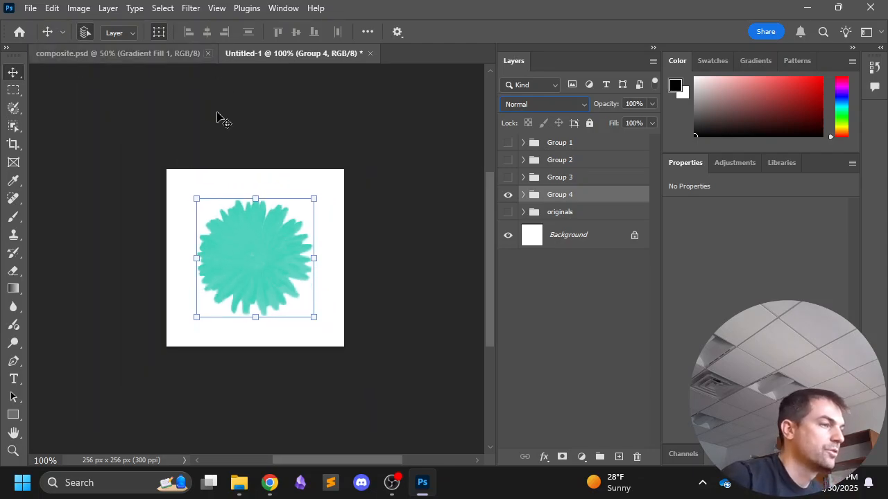
{"action": "left_click_drag", "start_coordinate": [190, 205], "coordinate": [207, 178]}
{"action": "left_click", "coordinate": [564, 147]}
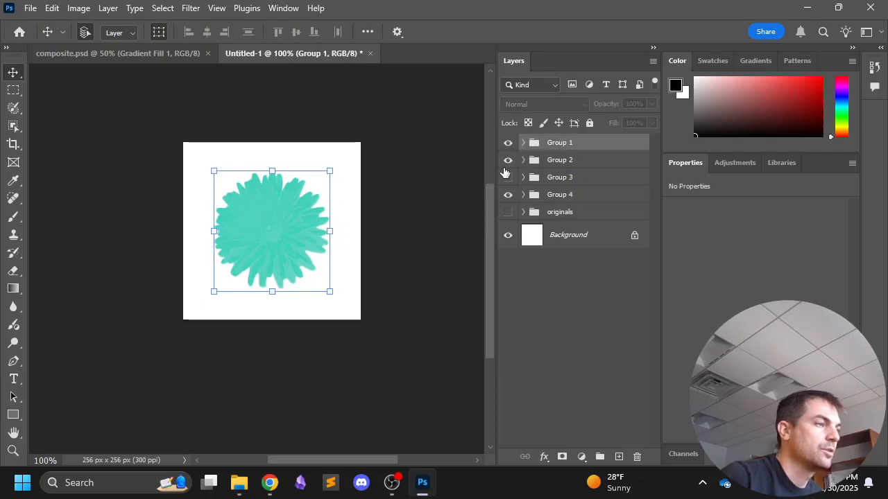
Move flower 1 to the canvas's upper-left corner, flower 2 to the upper-right and flower 3 to the lower-right
{"action": "left_click_drag", "start_coordinate": [258, 237], "coordinate": [323, 253]}
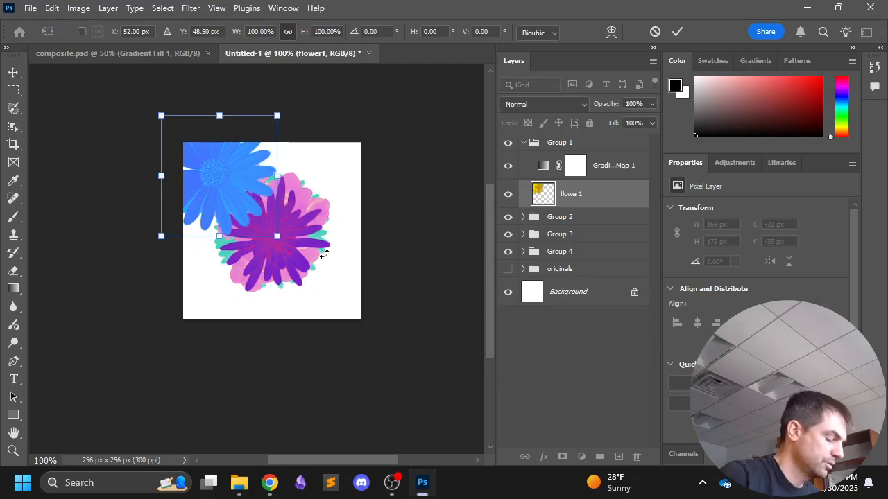
{"action": "left_click", "coordinate": [13, 72]}
{"action": "left_click_drag", "start_coordinate": [258, 267], "coordinate": [331, 208]}
{"action": "left_click_drag", "start_coordinate": [287, 244], "coordinate": [319, 305]}
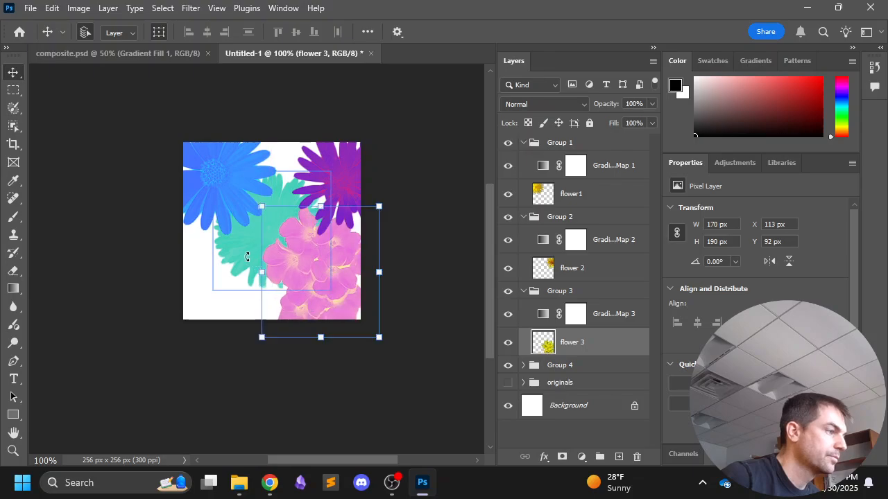
Shift flower 4 slightly left and move flowers 3, 1 and 2 back to the canvas centre so they overlap
{"action": "mouse_move", "coordinate": [240, 267]}
{"action": "left_mouse_down"}
{"action": "mouse_move", "coordinate": [200, 297]}
{"action": "mouse_move", "coordinate": [228, 260]}
{"action": "left_mouse_up"}
{"action": "left_click_drag", "start_coordinate": [342, 277], "coordinate": [294, 247]}
{"action": "left_click_drag", "start_coordinate": [205, 162], "coordinate": [278, 211]}
{"action": "key", "text": "Return"}
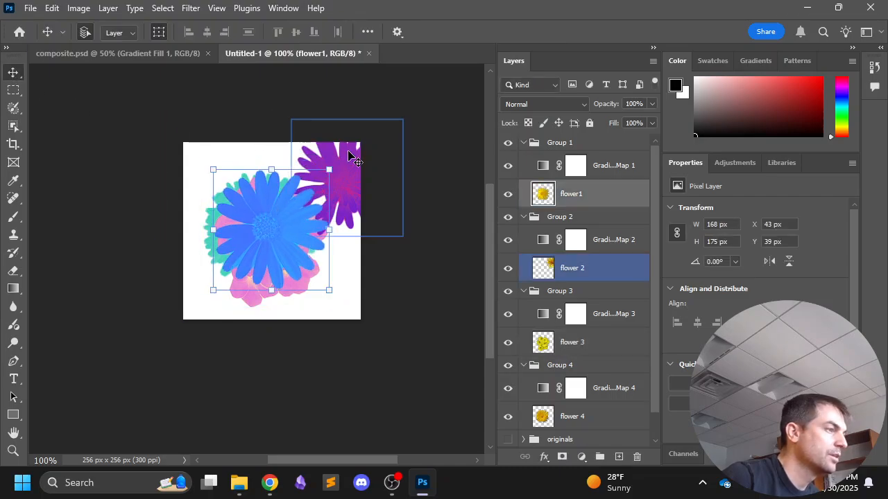
{"action": "left_click_drag", "start_coordinate": [348, 153], "coordinate": [283, 193]}
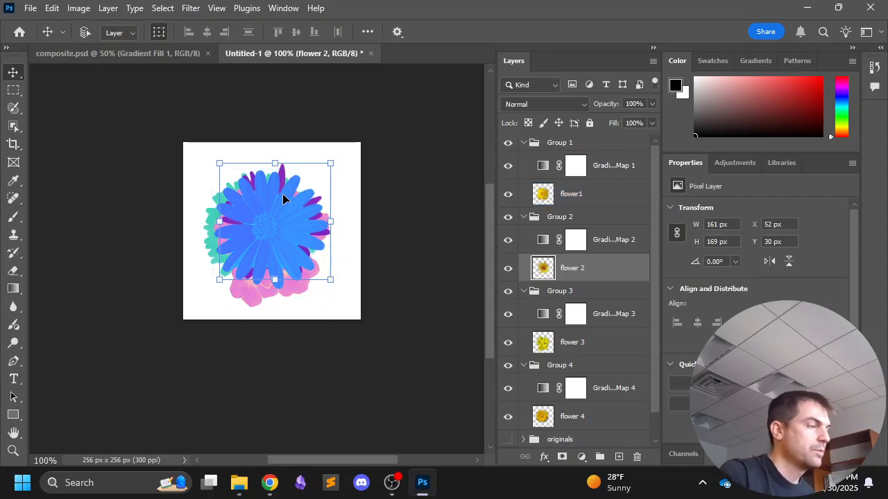
{"action": "key", "text": "ctrl+plus"}
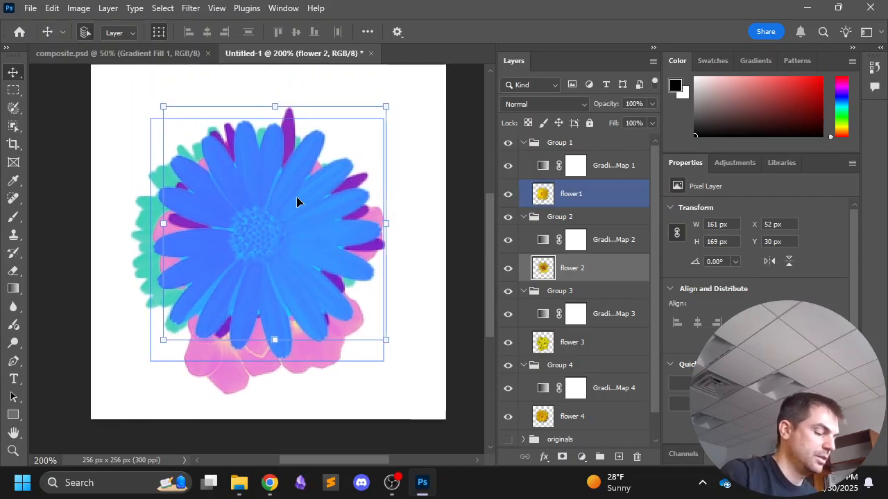
{"action": "key", "text": "ctrl+minus"}
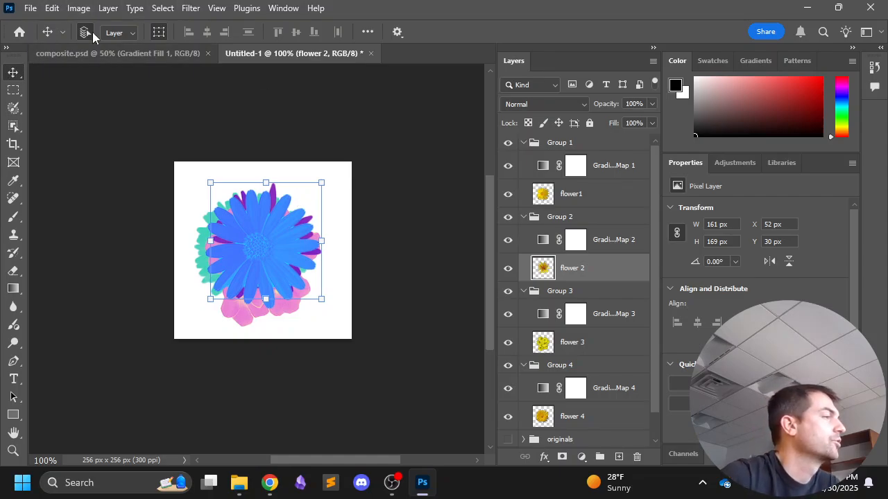
Undo the last two flower moves and redo them
{"action": "left_click", "coordinate": [52, 8]}
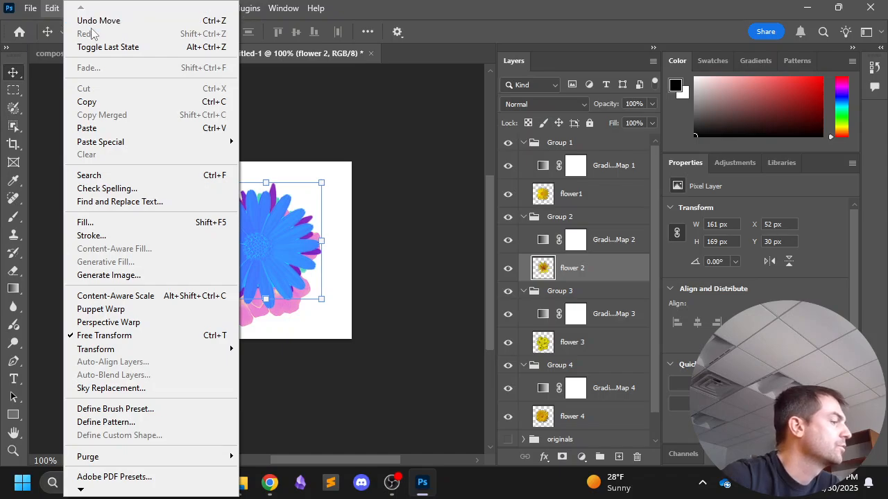
{"action": "left_click", "coordinate": [91, 20]}
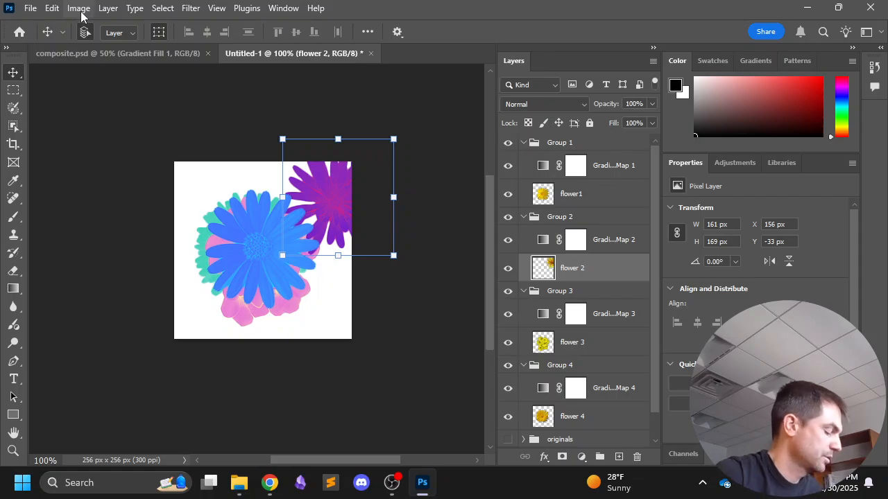
{"action": "key", "text": "ctrl+z"}
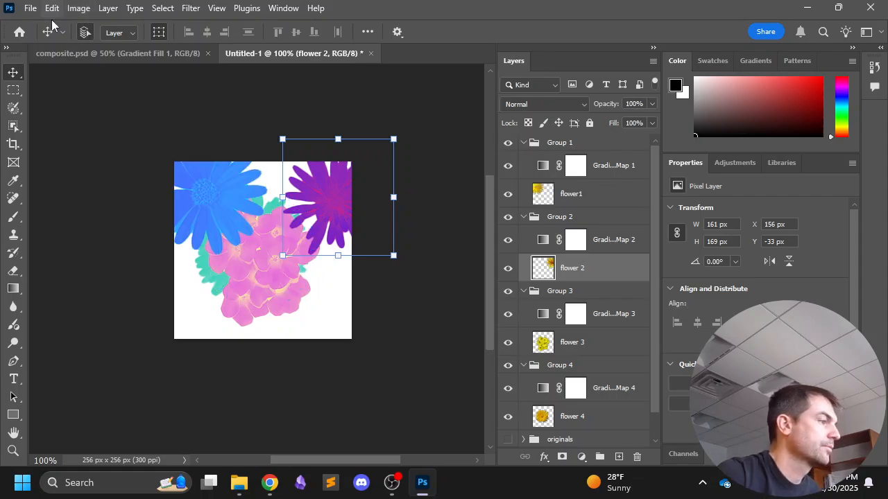
{"action": "key", "text": "ctrl+shift+z"}
{"action": "key", "text": "ctrl+shift+z"}
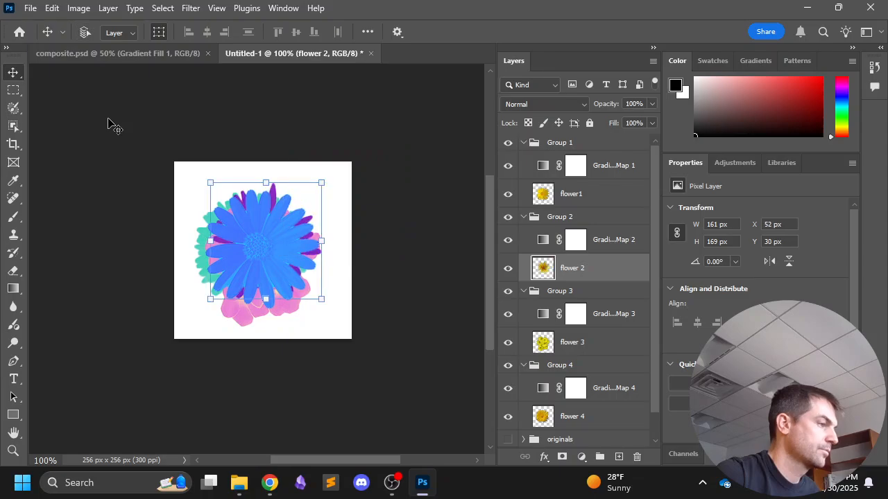
{"action": "left_click", "coordinate": [52, 9]}
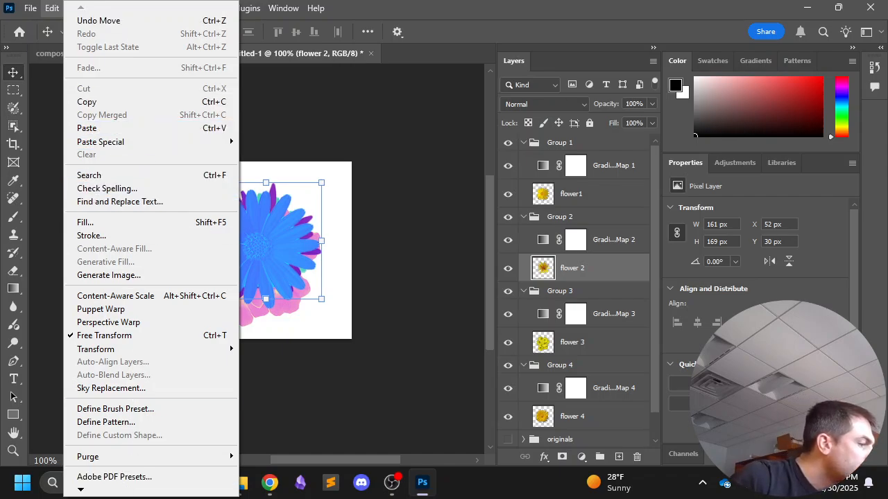
{"action": "mouse_move", "coordinate": [89, 491]}
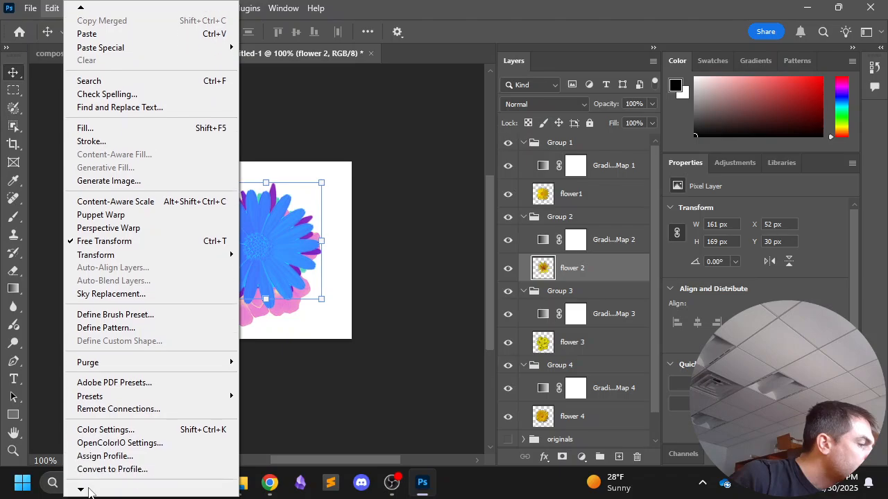
{"action": "left_click", "coordinate": [52, 8]}
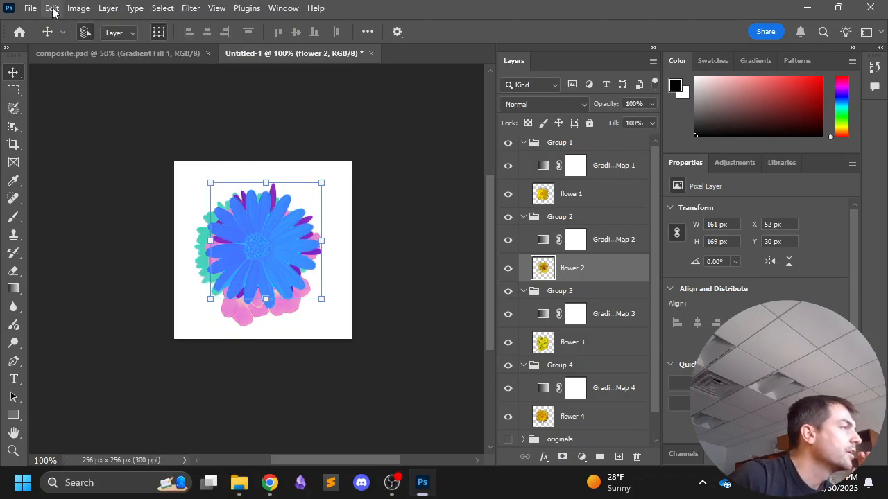
Turn on Pattern Preview for the flower tile, accepting the smart object notice, and check the repeat at a smaller zoom
{"action": "left_click", "coordinate": [216, 8]}
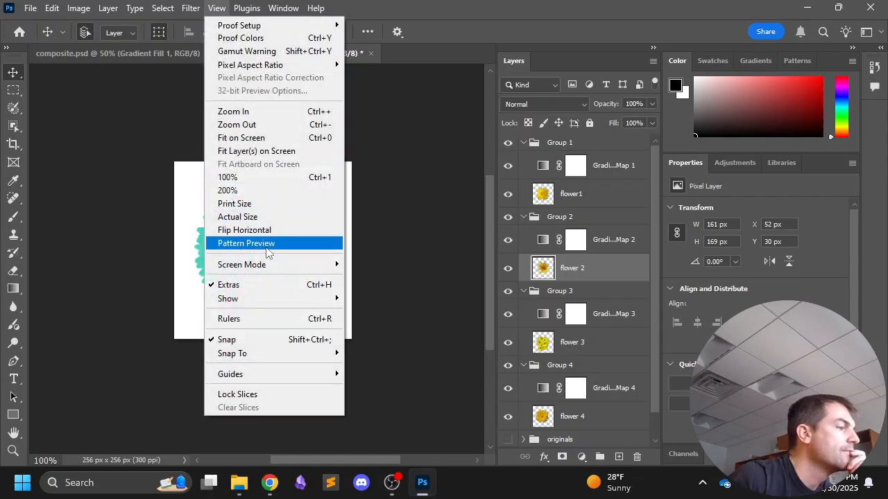
{"action": "left_click", "coordinate": [268, 249]}
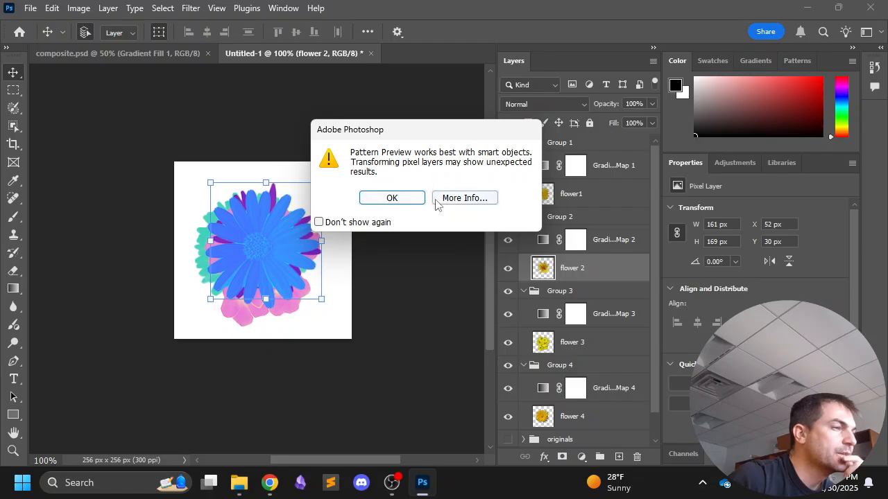
{"action": "left_click", "coordinate": [393, 198]}
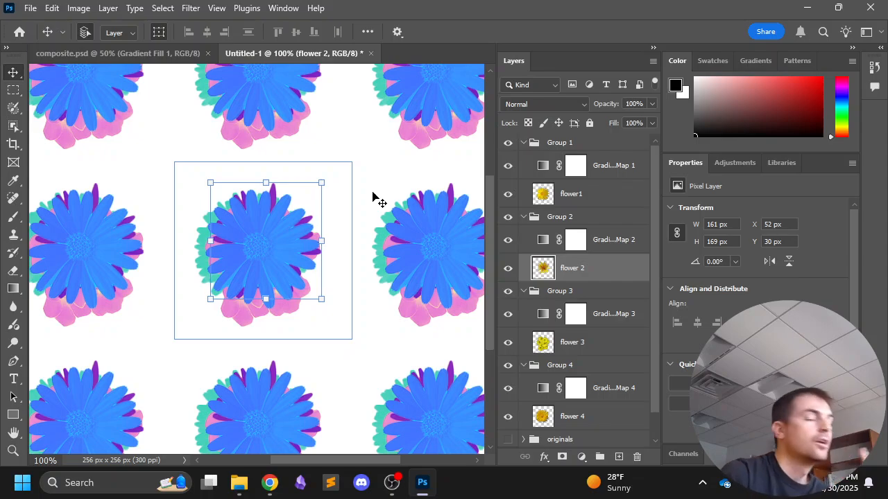
{"action": "key", "text": "ctrl+minus"}
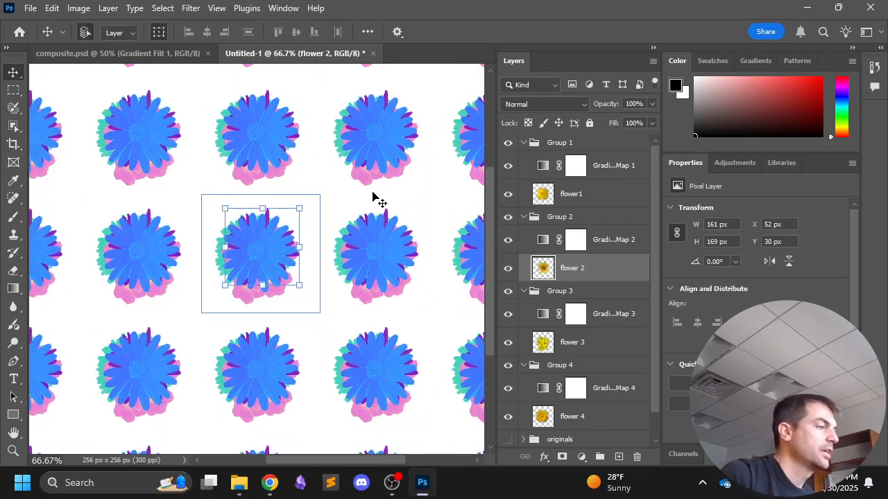
{"action": "key", "text": "ctrl+plus"}
Try flower 1 across the tile's left edge and move it back over the centre
{"action": "left_click_drag", "start_coordinate": [253, 259], "coordinate": [161, 254]}
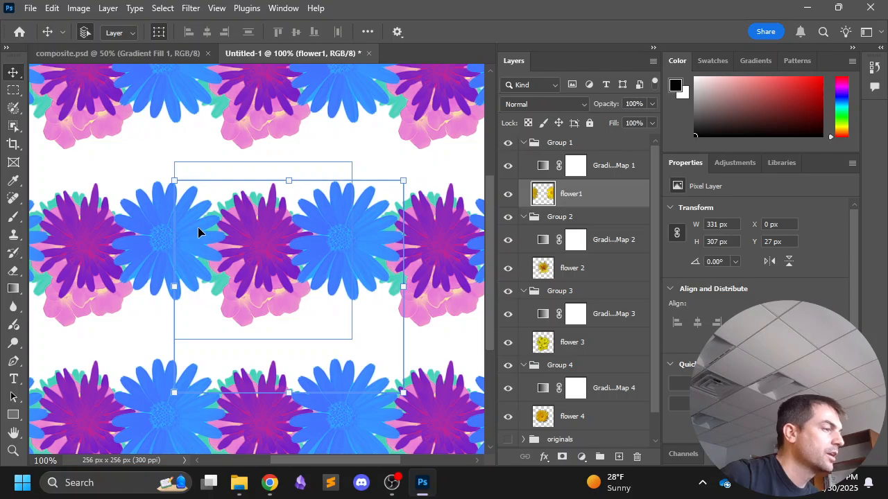
{"action": "left_click_drag", "start_coordinate": [198, 231], "coordinate": [290, 240]}
{"action": "left_click", "coordinate": [229, 245]}
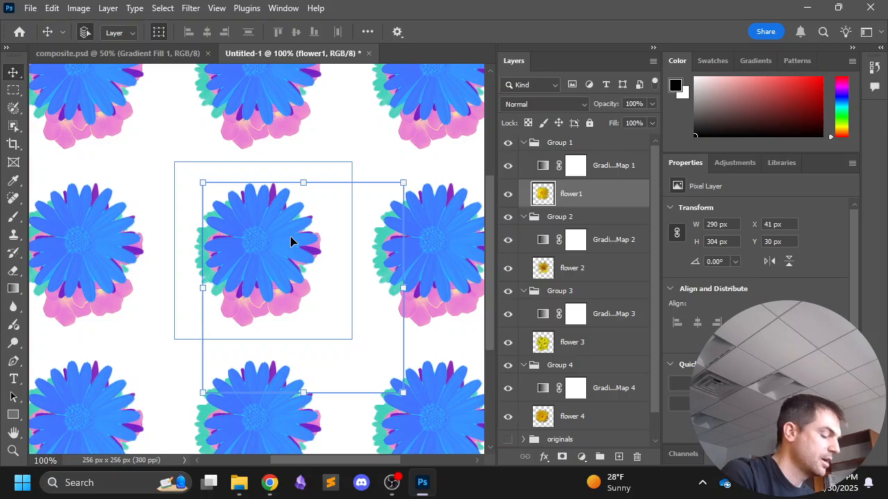
Try to enlarge flower 1 and reposition it over the tile, and undo the resize
{"action": "left_click_drag", "start_coordinate": [403, 182], "coordinate": [451, 132]}
{"action": "left_click_drag", "start_coordinate": [296, 210], "coordinate": [275, 256]}
{"action": "key", "text": "Return"}
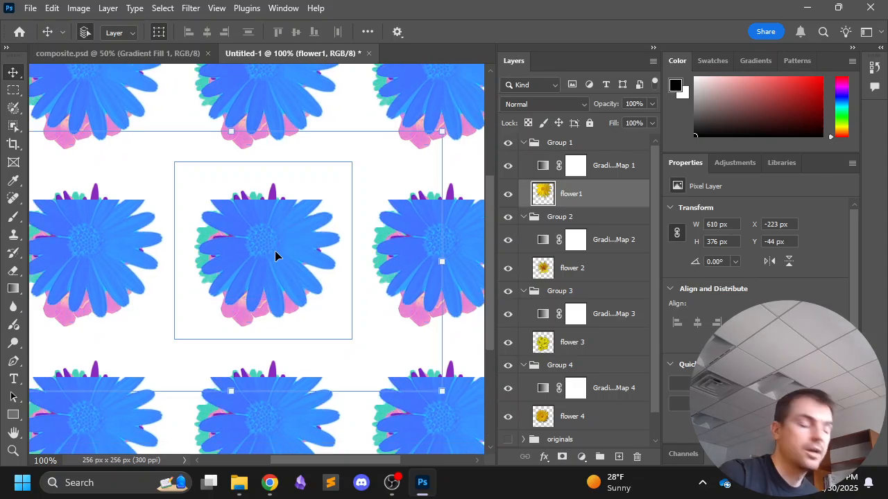
{"action": "key", "text": "ctrl+t"}
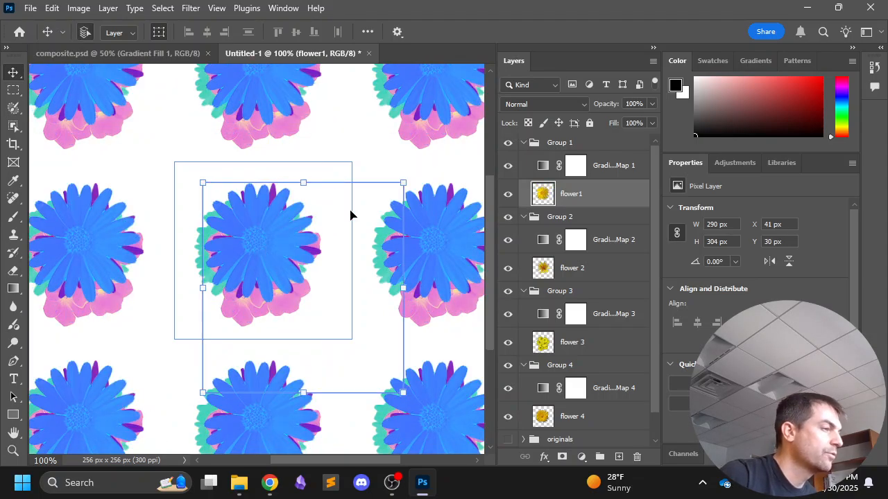
Scale flower 1 up to about 122% and recentre it in the tile
{"action": "left_click_drag", "start_coordinate": [405, 181], "coordinate": [425, 158]}
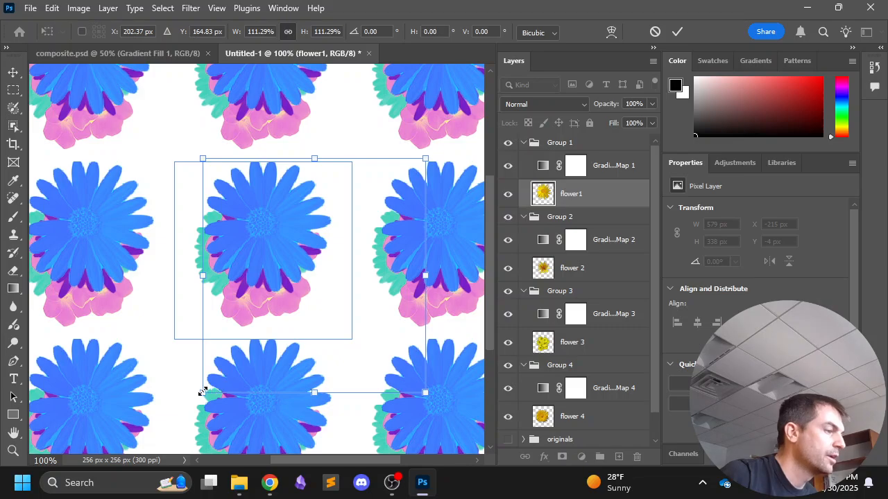
{"action": "left_click_drag", "start_coordinate": [203, 391], "coordinate": [180, 415]}
{"action": "left_click_drag", "start_coordinate": [232, 280], "coordinate": [240, 292]}
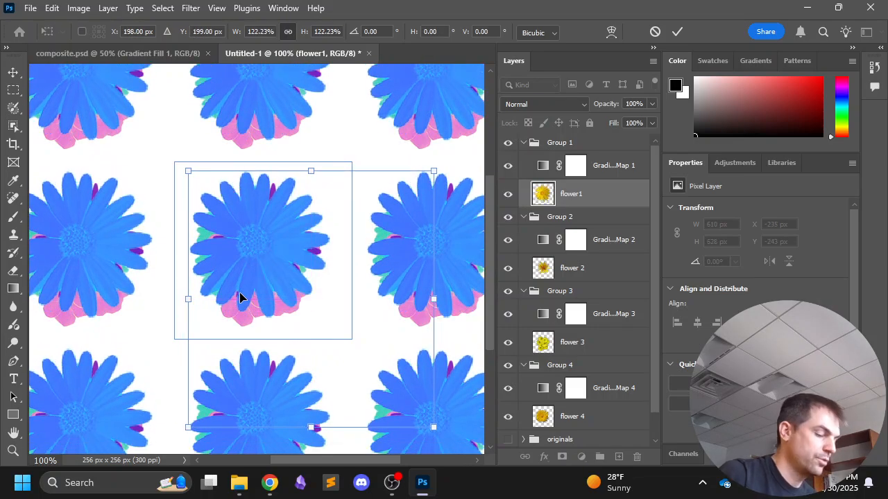
{"action": "key", "text": "Return"}
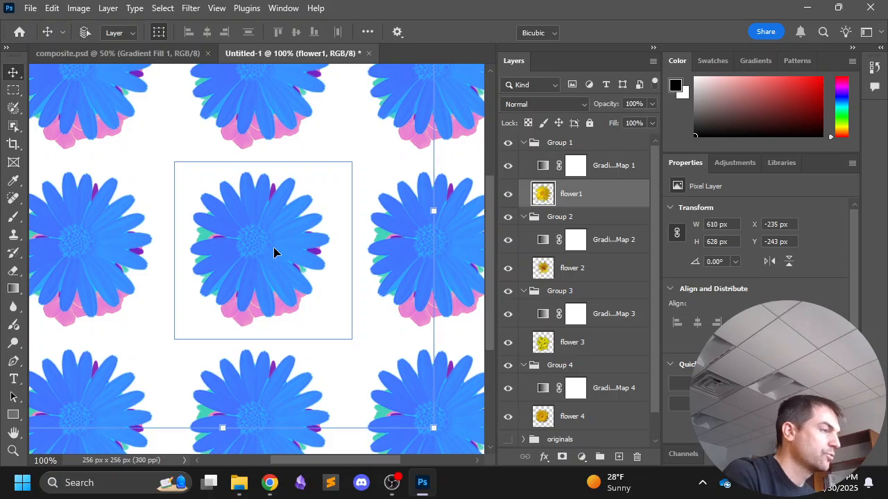
Scale flower 1 up again to about 107% and move it onto the tile's left edge so it wraps around
{"action": "key", "text": "ctrl+t"}
{"action": "key", "text": "ctrl+minus"}
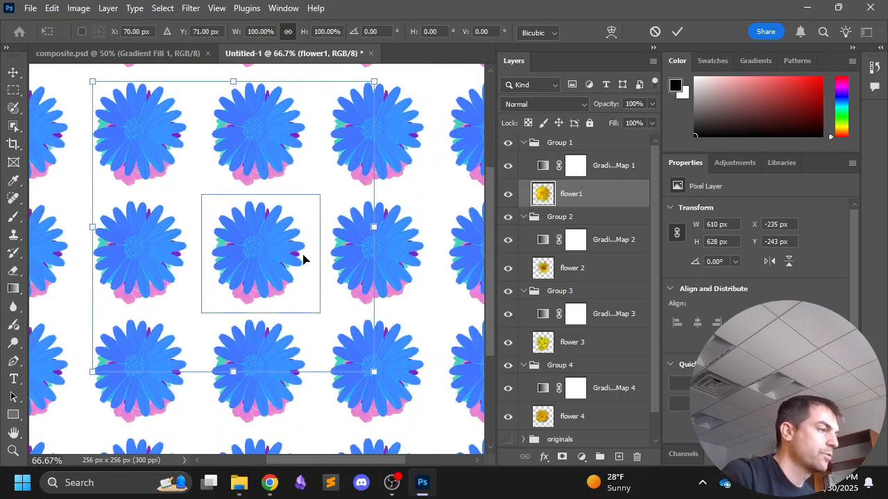
{"action": "left_click_drag", "start_coordinate": [375, 82], "coordinate": [385, 72]}
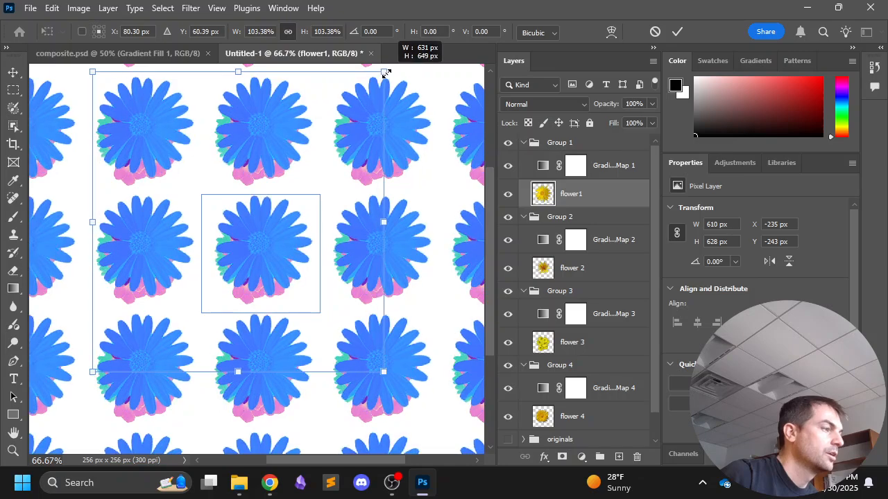
{"action": "left_click_drag", "start_coordinate": [94, 374], "coordinate": [82, 382]}
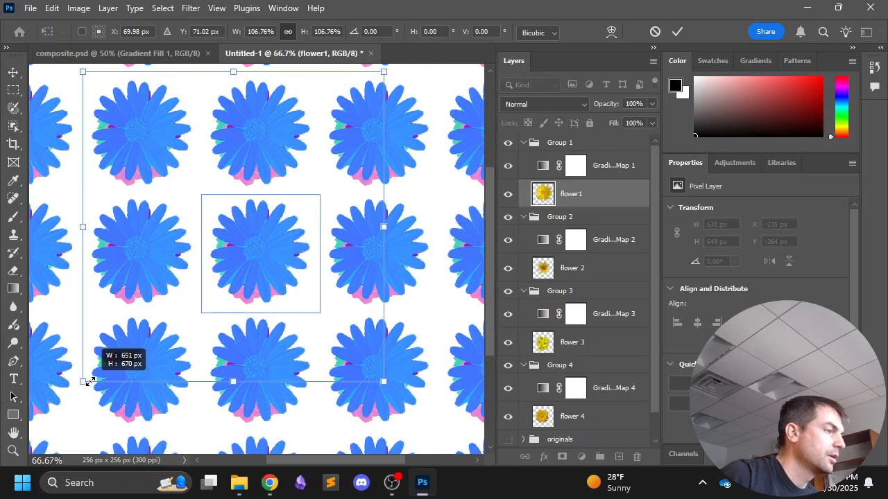
{"action": "key", "text": "Return"}
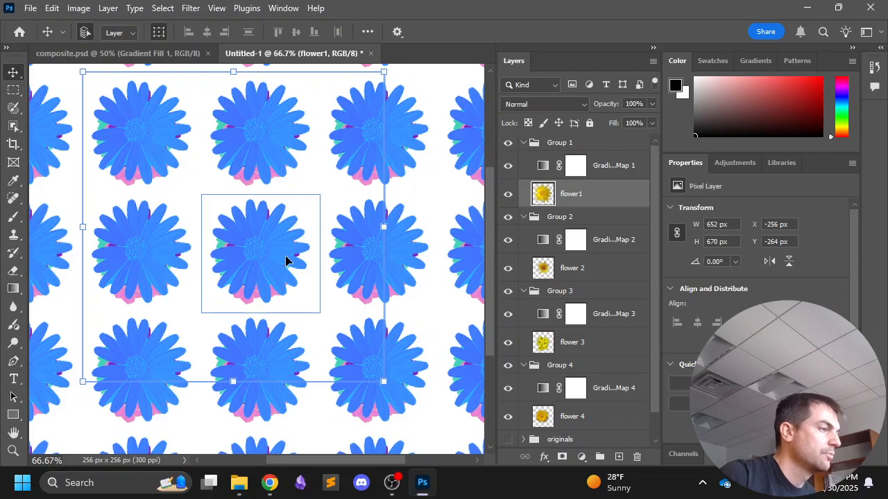
{"action": "left_click_drag", "start_coordinate": [291, 258], "coordinate": [245, 286]}
Collapse the four flower groups and move Group 1 below Group 4, just above the originals group
{"action": "left_click", "coordinate": [246, 284]}
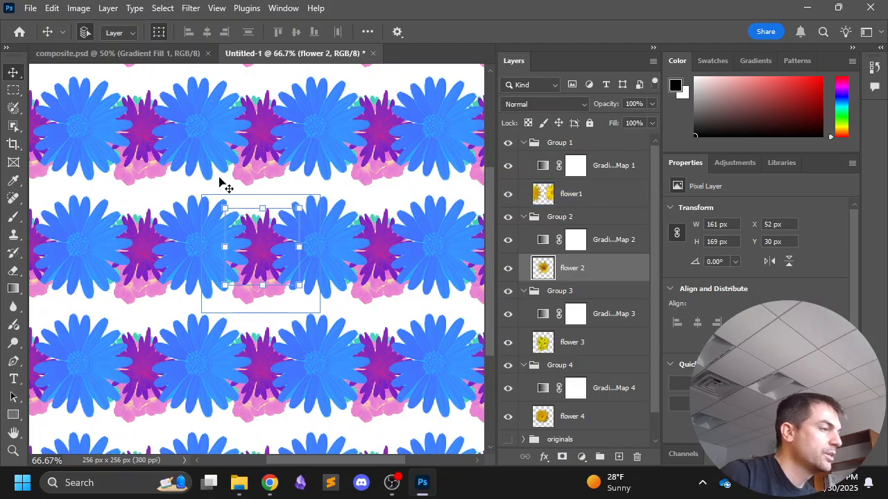
{"action": "scroll", "coordinate": [583, 277], "scroll_direction": "down", "scroll_amount": 2}
{"action": "scroll", "coordinate": [582, 278], "scroll_direction": "up", "scroll_amount": 2}
{"action": "scroll", "coordinate": [583, 277], "scroll_direction": "down", "scroll_amount": 2}
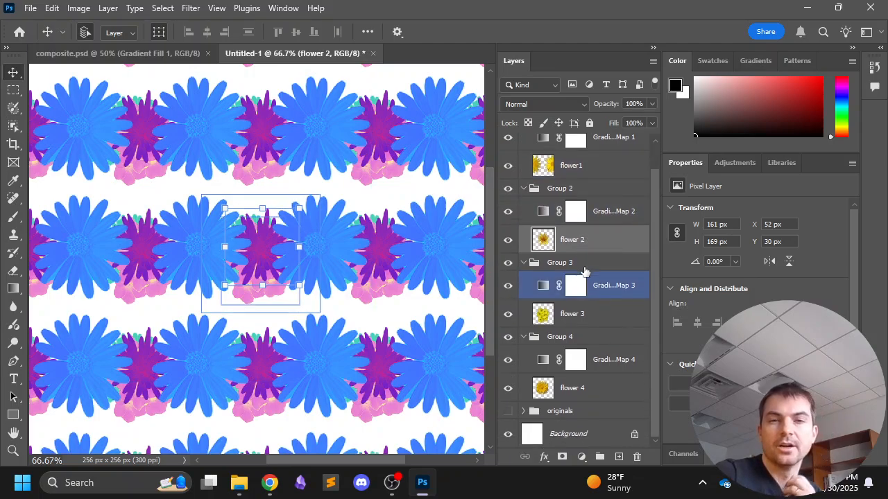
{"action": "scroll", "coordinate": [585, 270], "scroll_direction": "up", "scroll_amount": 2}
{"action": "scroll", "coordinate": [584, 270], "scroll_direction": "down", "scroll_amount": 2}
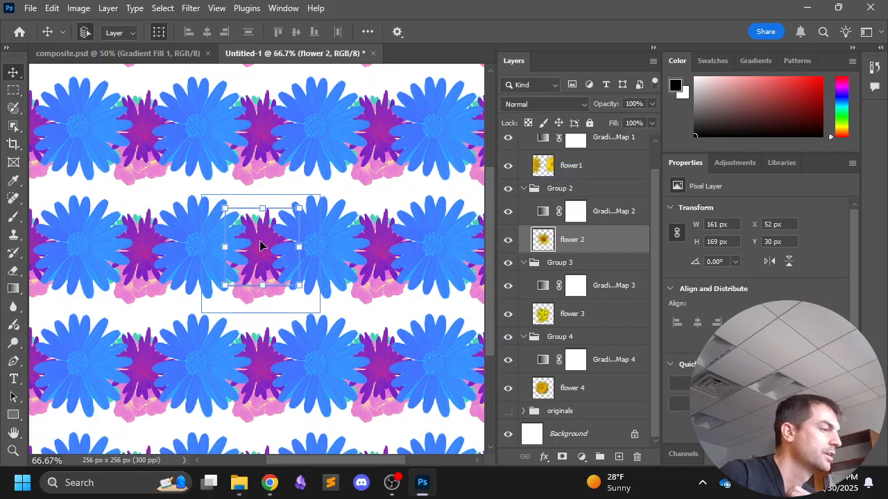
{"action": "scroll", "coordinate": [545, 198], "scroll_direction": "up", "scroll_amount": 1}
{"action": "left_click", "coordinate": [547, 143]}
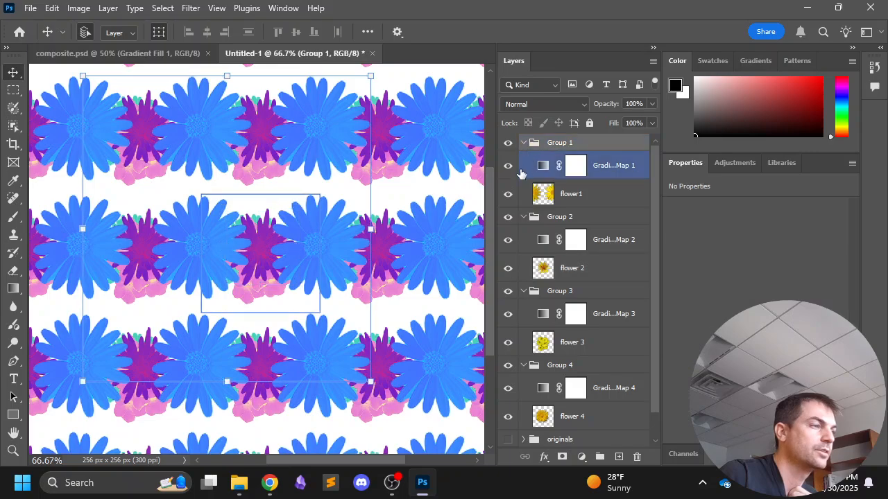
{"action": "left_click", "coordinate": [523, 143]}
{"action": "left_click", "coordinate": [523, 160]}
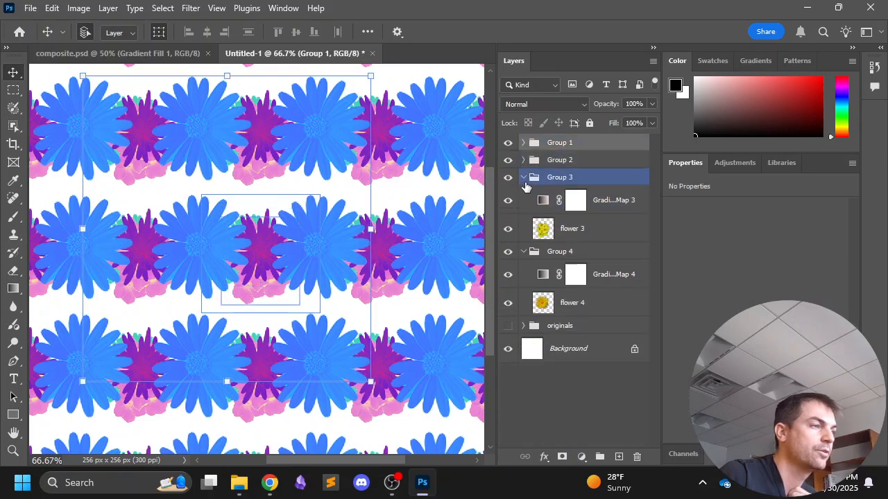
{"action": "left_click", "coordinate": [523, 177]}
{"action": "left_click", "coordinate": [524, 199]}
{"action": "left_click_drag", "start_coordinate": [564, 145], "coordinate": [574, 206]}
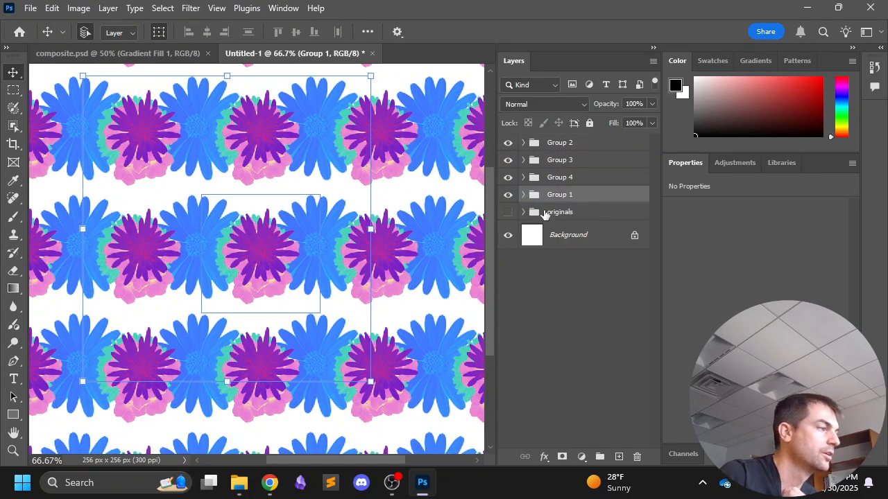
Enlarge flower 2 and position it over the tile's top edge so it wraps to the bottom
{"action": "left_click", "coordinate": [562, 144]}
{"action": "left_click_drag", "start_coordinate": [272, 253], "coordinate": [274, 247]}
{"action": "key", "text": "ctrl+t"}
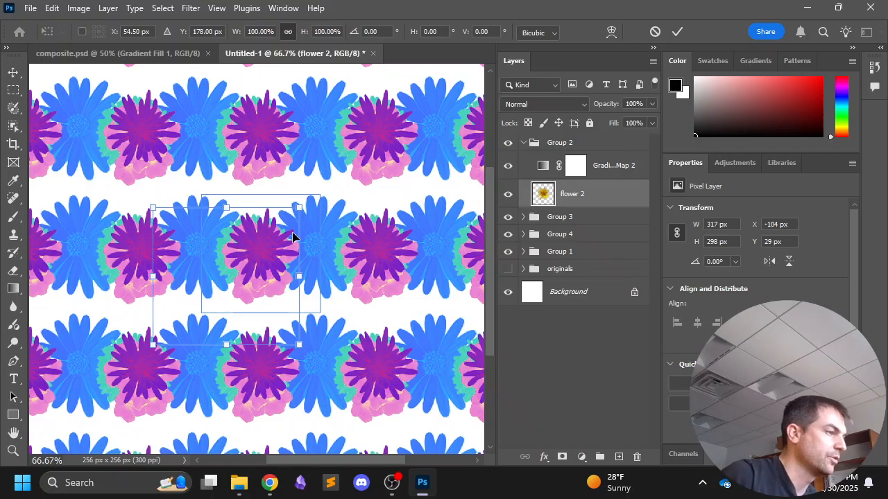
{"action": "left_click_drag", "start_coordinate": [303, 208], "coordinate": [261, 213]}
{"action": "key", "text": "Return"}
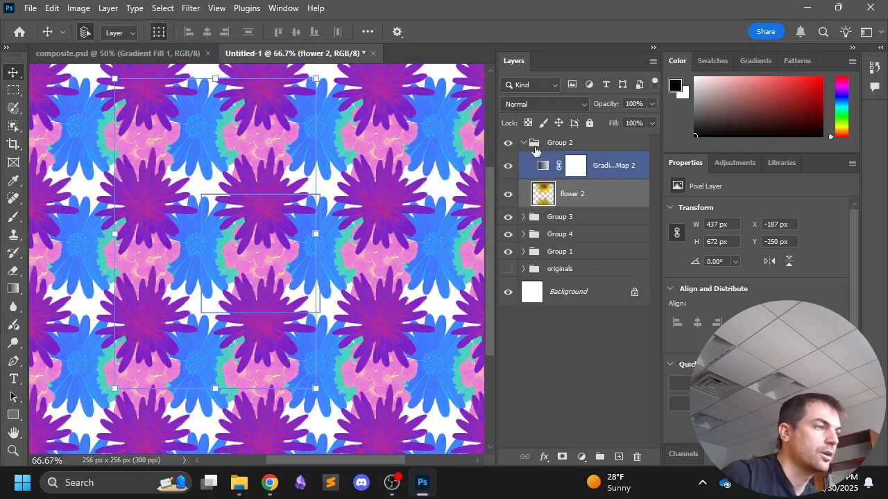
Collapse Group 2 and move it below Group 1 in the layer stack
{"action": "left_click", "coordinate": [523, 144]}
{"action": "left_click", "coordinate": [523, 144]}
{"action": "left_click_drag", "start_coordinate": [562, 146], "coordinate": [570, 205]}
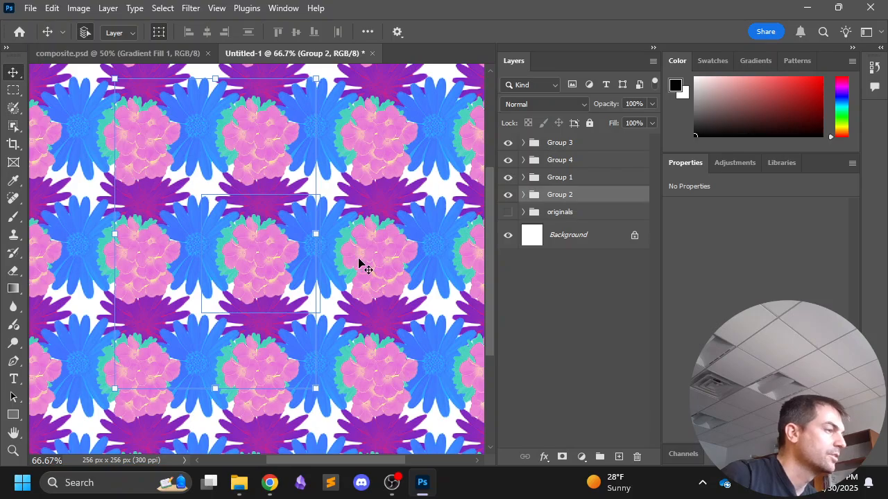
{"action": "left_click", "coordinate": [509, 211]}
{"action": "left_click", "coordinate": [556, 160]}
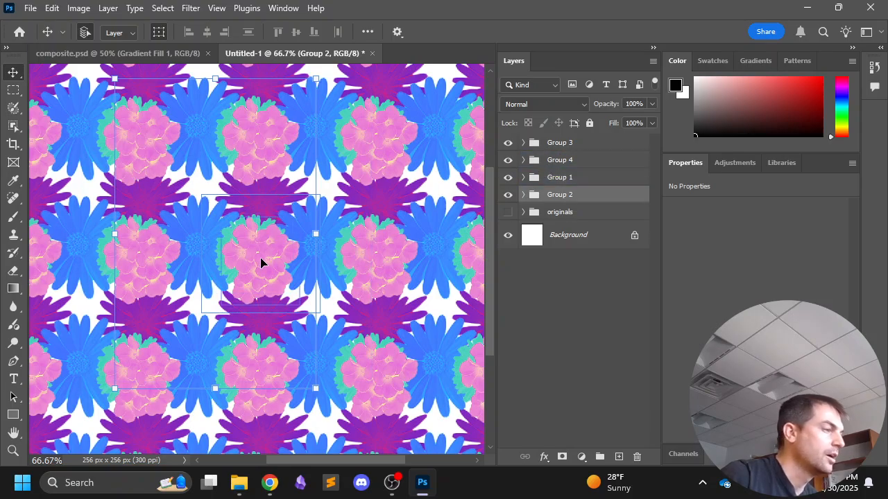
Move flower 3 aside, then enlarge flower 4 and place it near the tile's left edge so it wraps around
{"action": "mouse_move", "coordinate": [243, 264]}
{"action": "left_mouse_down"}
{"action": "mouse_move", "coordinate": [256, 276]}
{"action": "mouse_move", "coordinate": [232, 294]}
{"action": "mouse_move", "coordinate": [254, 302]}
{"action": "mouse_move", "coordinate": [246, 291]}
{"action": "mouse_move", "coordinate": [277, 246]}
{"action": "mouse_move", "coordinate": [260, 251]}
{"action": "mouse_move", "coordinate": [294, 220]}
{"action": "mouse_move", "coordinate": [251, 253]}
{"action": "mouse_move", "coordinate": [247, 277]}
{"action": "left_mouse_up"}
{"action": "key", "text": "ctrl+t"}
{"action": "left_click_drag", "start_coordinate": [337, 174], "coordinate": [364, 156]}
{"action": "key", "text": "Return"}
{"action": "left_click_drag", "start_coordinate": [255, 274], "coordinate": [233, 305]}
Move flower 3 back to the tile's centre and enlarge it to nearly fill the tile
{"action": "left_click", "coordinate": [300, 235]}
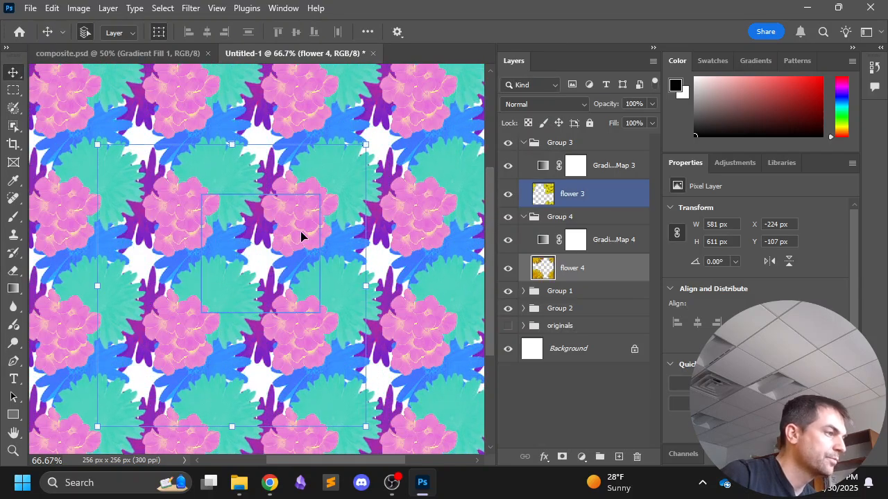
{"action": "left_click_drag", "start_coordinate": [301, 236], "coordinate": [278, 268]}
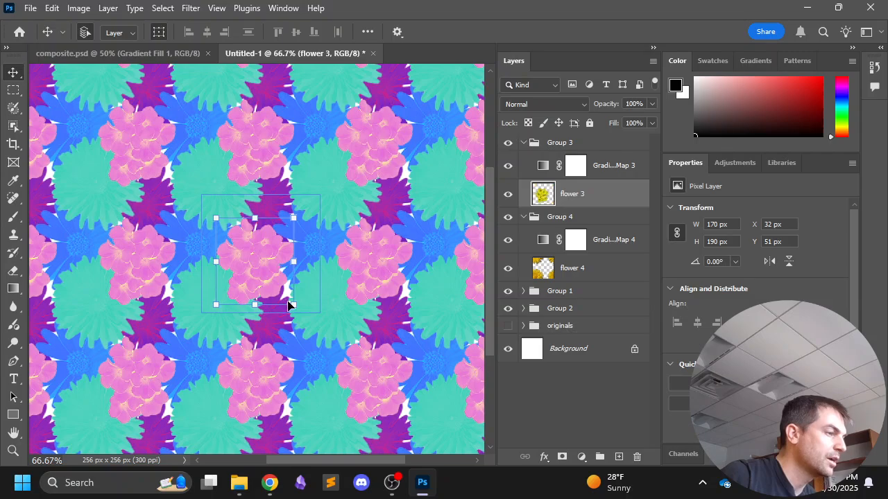
{"action": "left_click_drag", "start_coordinate": [289, 305], "coordinate": [280, 252]}
Collapse Groups 3 and 4 and move Group 3 below Group 2
{"action": "left_click", "coordinate": [523, 142]}
{"action": "left_click", "coordinate": [555, 142]}
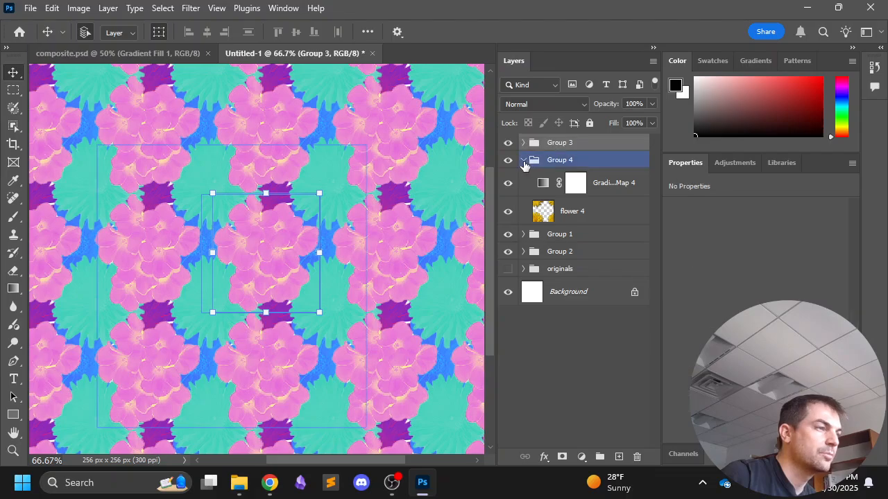
{"action": "left_click", "coordinate": [523, 160]}
{"action": "left_click_drag", "start_coordinate": [564, 144], "coordinate": [573, 203]}
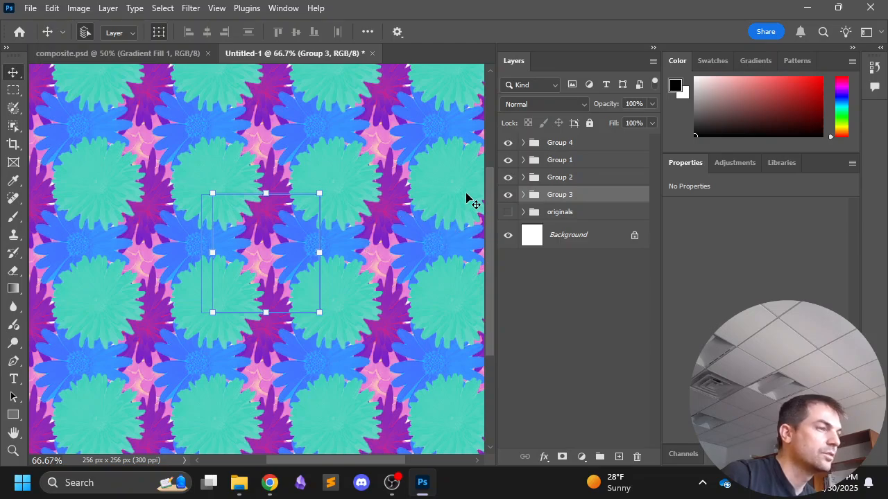
Examine how the flowers overlap by hiding and showing Group 1 and Group 4 again
{"action": "left_click", "coordinate": [548, 178], "text": "shift"}
{"action": "left_click_drag", "start_coordinate": [548, 177], "coordinate": [557, 201]}
{"action": "left_click", "coordinate": [555, 177]}
{"action": "left_click", "coordinate": [508, 160]}
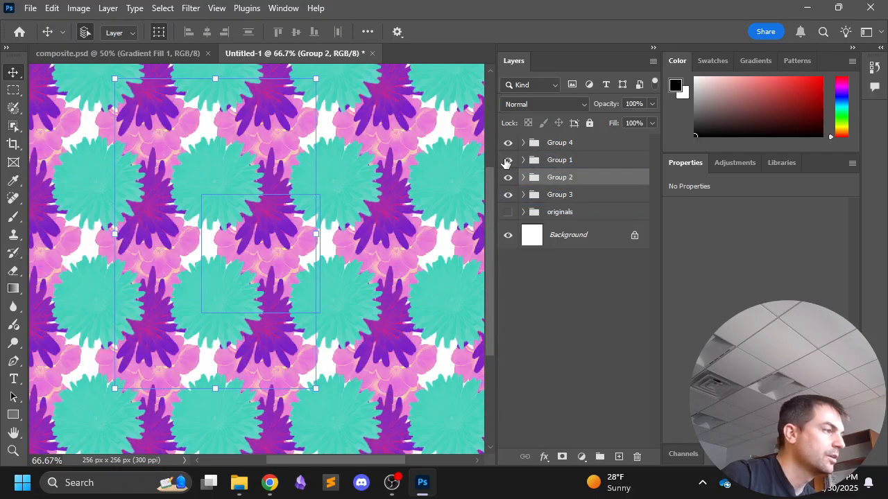
{"action": "left_click", "coordinate": [508, 160]}
{"action": "left_click", "coordinate": [507, 143]}
{"action": "left_click", "coordinate": [507, 143]}
Move Group 4 below Group 3, just above the originals group, and inspect the pattern at 100% zoom
{"action": "left_click", "coordinate": [575, 146]}
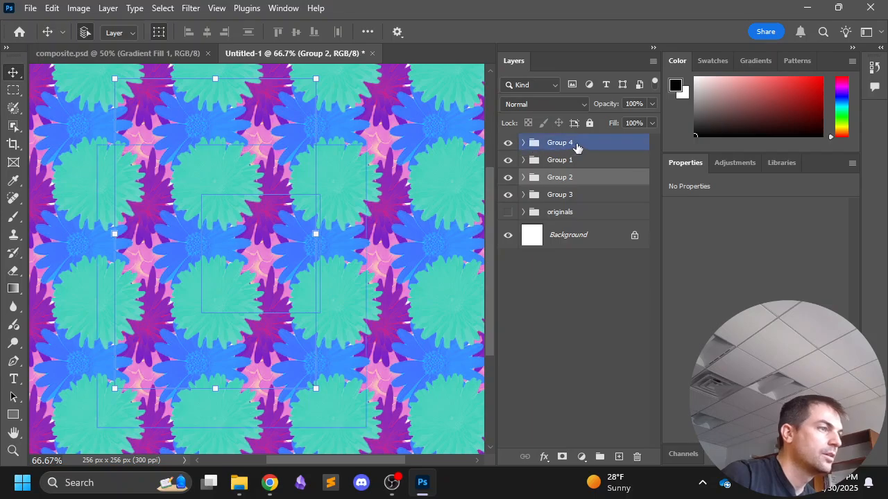
{"action": "left_click_drag", "start_coordinate": [576, 147], "coordinate": [570, 205]}
{"action": "key", "text": "ctrl+plus"}
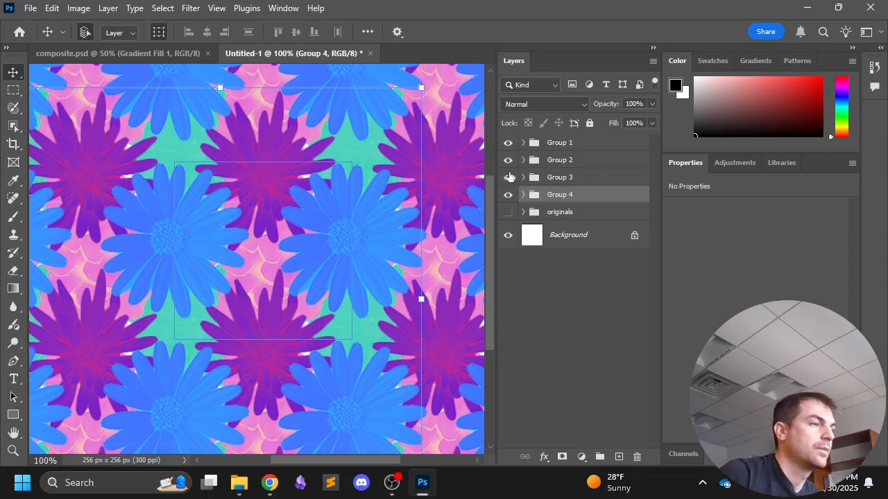
Nudge flower 1 slightly down and to the right, then open the Save As dialog and cancel it
{"action": "mouse_move", "coordinate": [194, 248]}
{"action": "left_mouse_down"}
{"action": "mouse_move", "coordinate": [173, 260]}
{"action": "mouse_move", "coordinate": [194, 250]}
{"action": "left_mouse_up"}
{"action": "left_click_drag", "start_coordinate": [314, 271], "coordinate": [340, 286]}
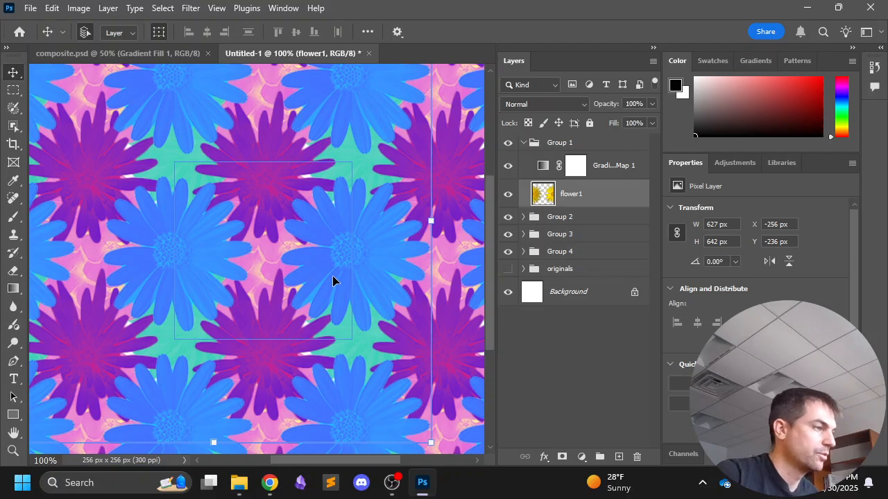
{"action": "key", "text": "ctrl+s"}
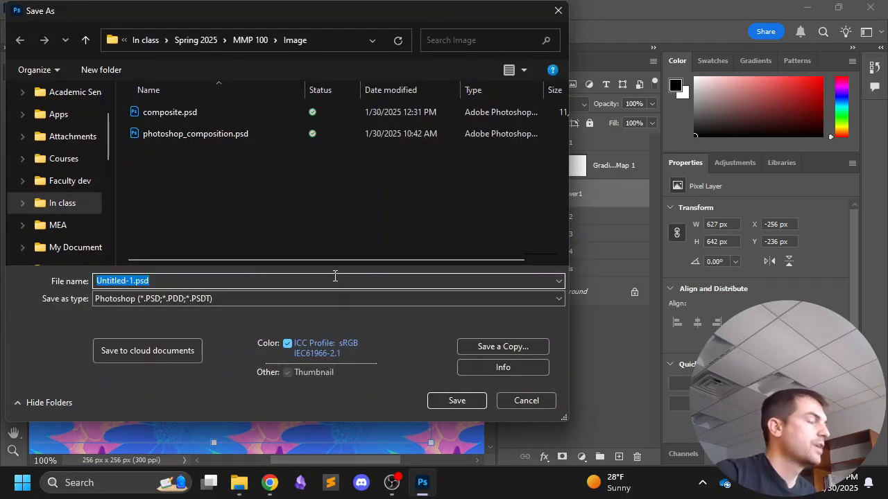
{"action": "key", "text": "Escape"}
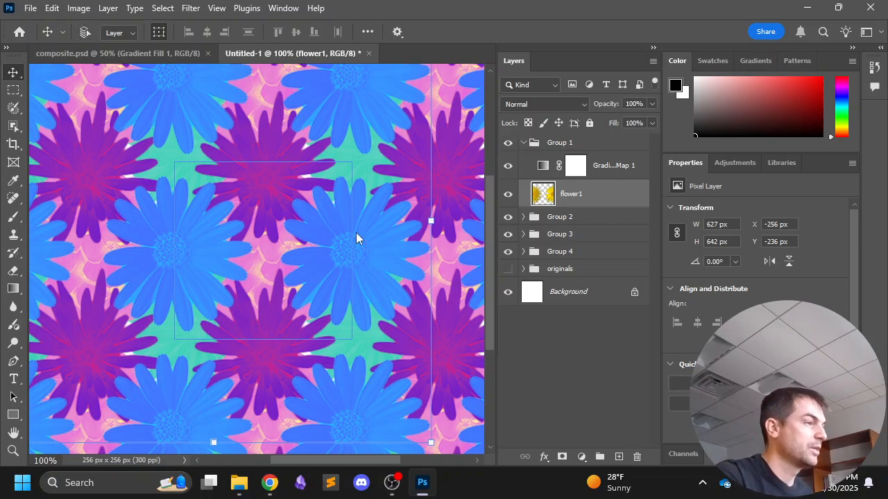
Save the flower tile document as pattern.psd in Photoshop format
{"action": "key", "text": "ctrl+s"}
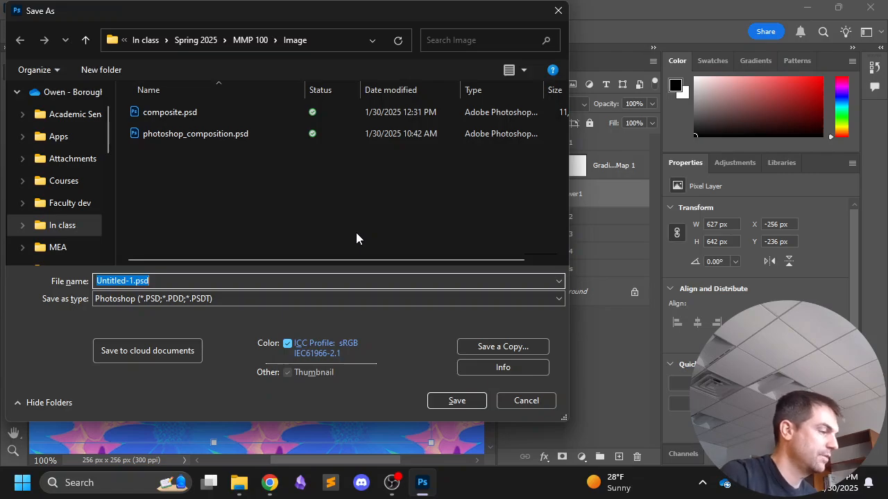
{"action": "key", "text": "BackSpace"}
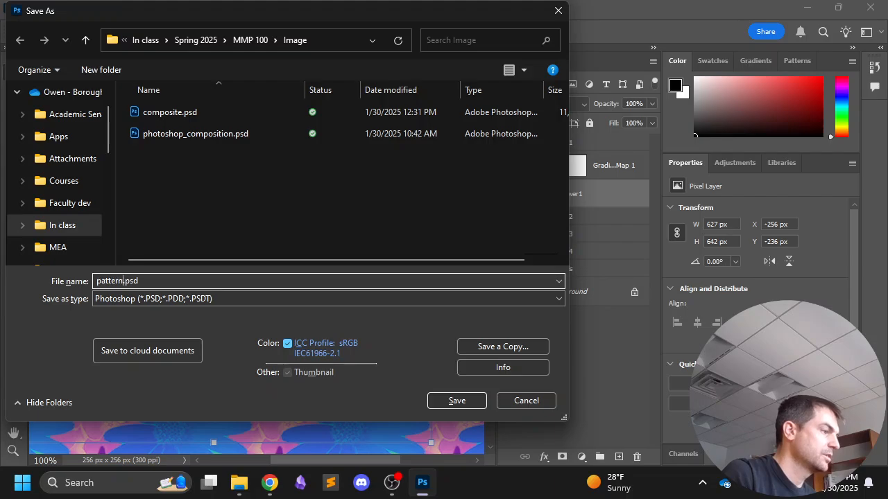
{"action": "type", "text": "pattern"}
{"action": "key", "text": "Return"}
{"action": "key", "text": "Return"}
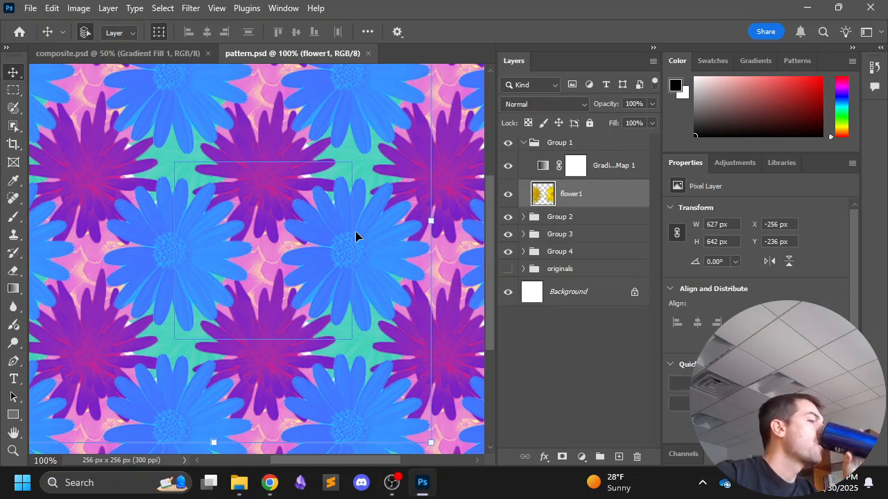
Define the flower tile as a pattern named flower and show it in an enlarged view of the pattern presets
{"action": "key", "text": "alt+period"}
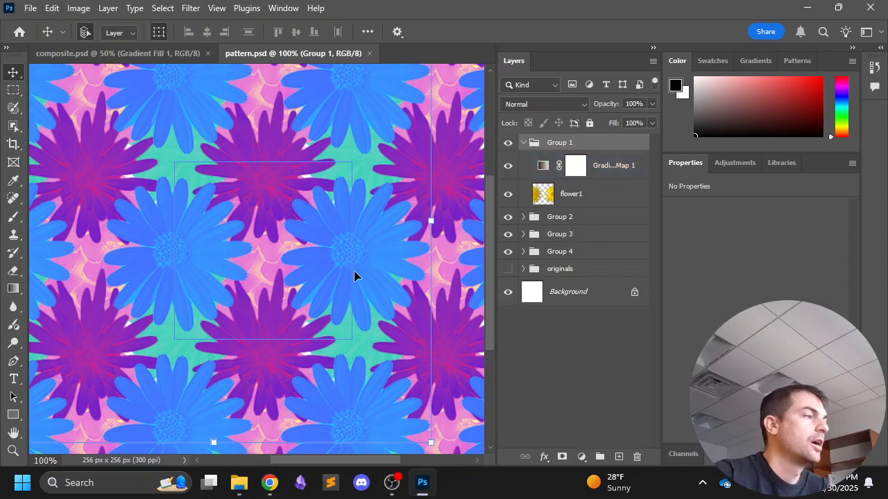
{"action": "left_click", "coordinate": [52, 9]}
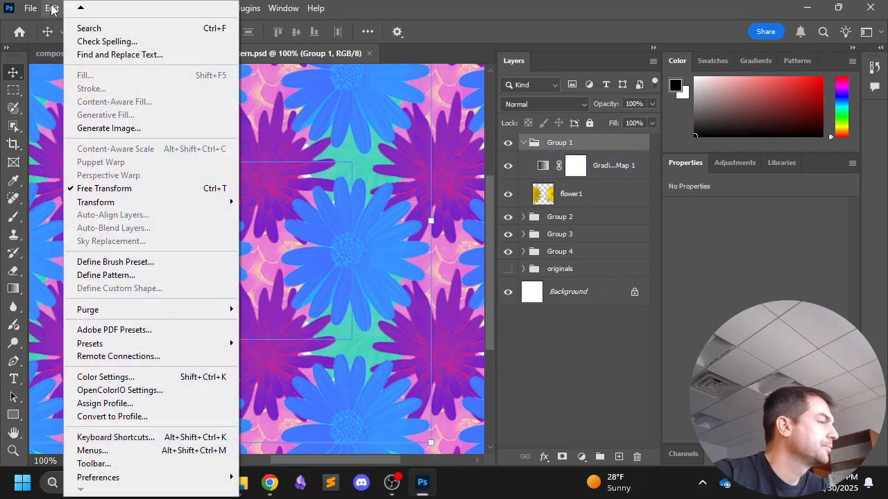
{"action": "left_click", "coordinate": [115, 277]}
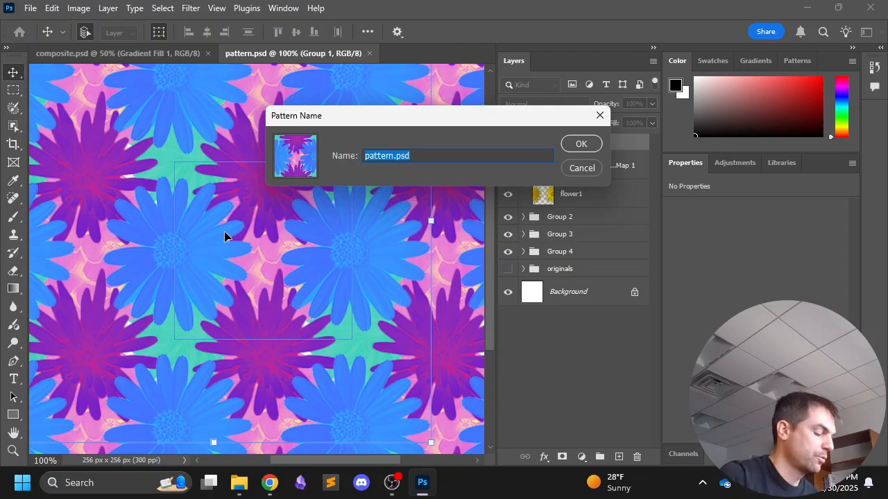
{"action": "type", "text": "flower"}
{"action": "key", "text": "Return"}
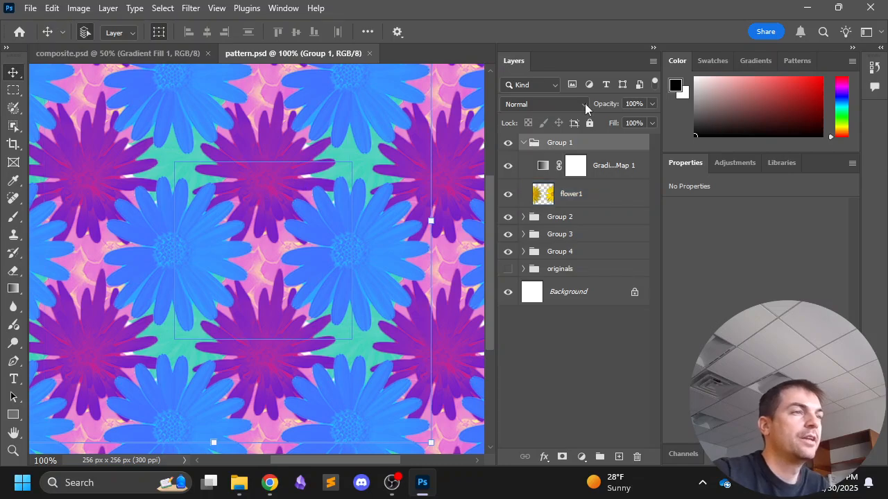
{"action": "left_click", "coordinate": [797, 61]}
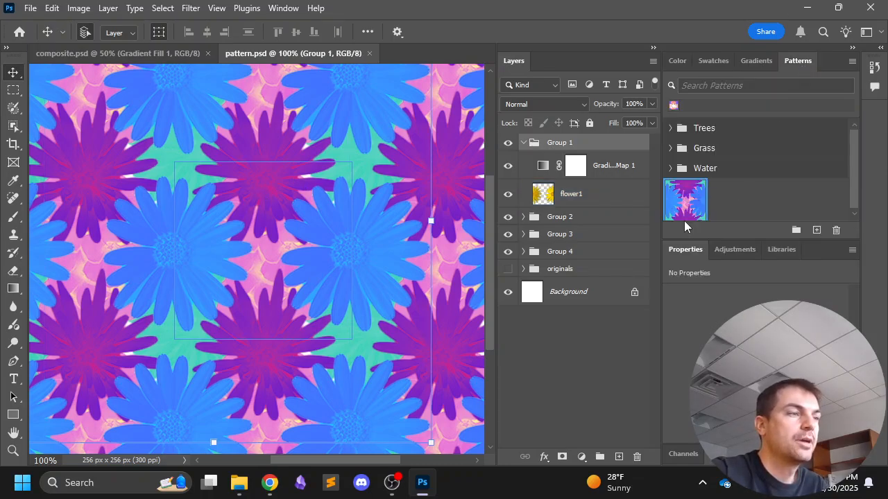
{"action": "left_click_drag", "start_coordinate": [704, 239], "coordinate": [706, 265]}
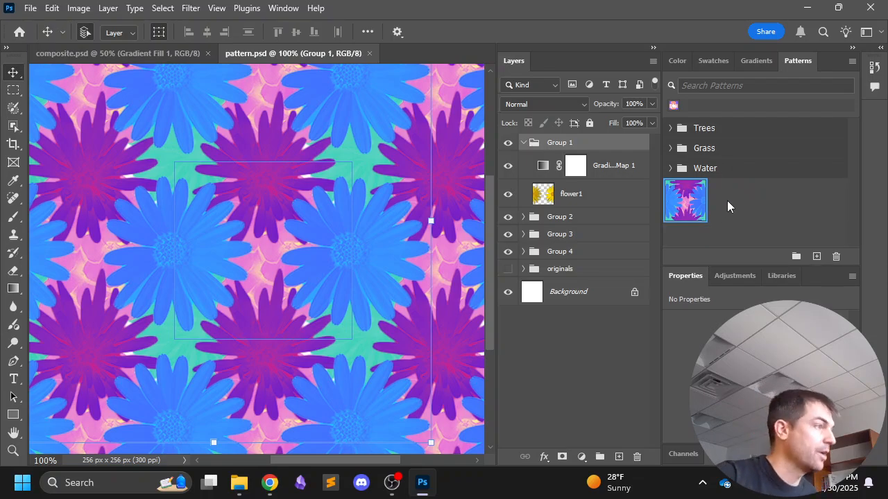
In composite.psd, add a paragraph text box across the sky reading CHILLING WITH MY HOMIE
{"action": "left_click", "coordinate": [117, 53]}
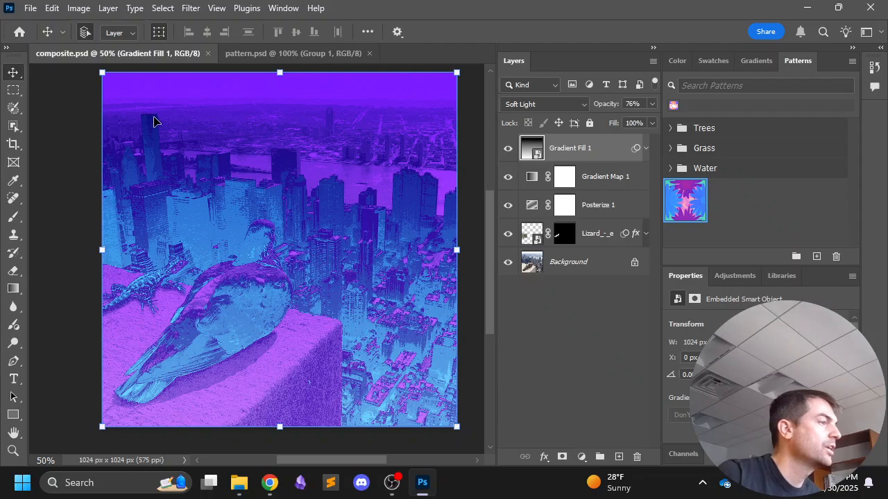
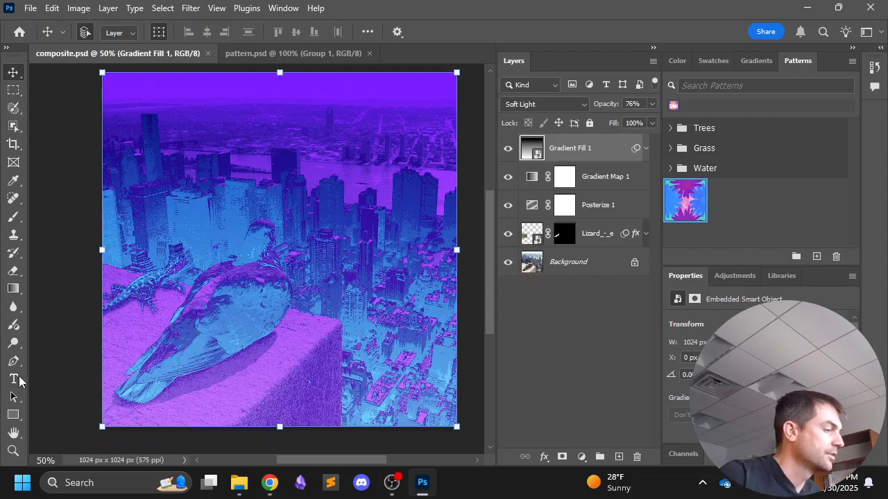
{"action": "left_click", "coordinate": [13, 379]}
{"action": "left_click_drag", "start_coordinate": [110, 83], "coordinate": [450, 181]}
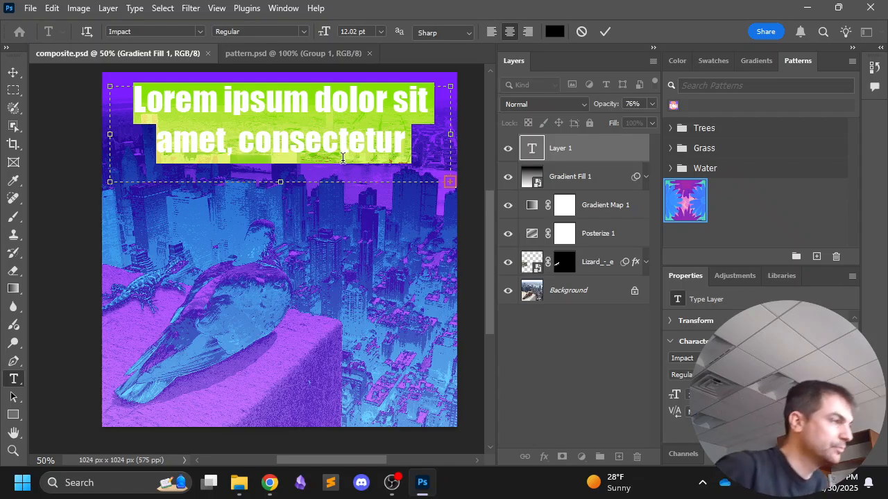
{"action": "key", "text": "BackSpace"}
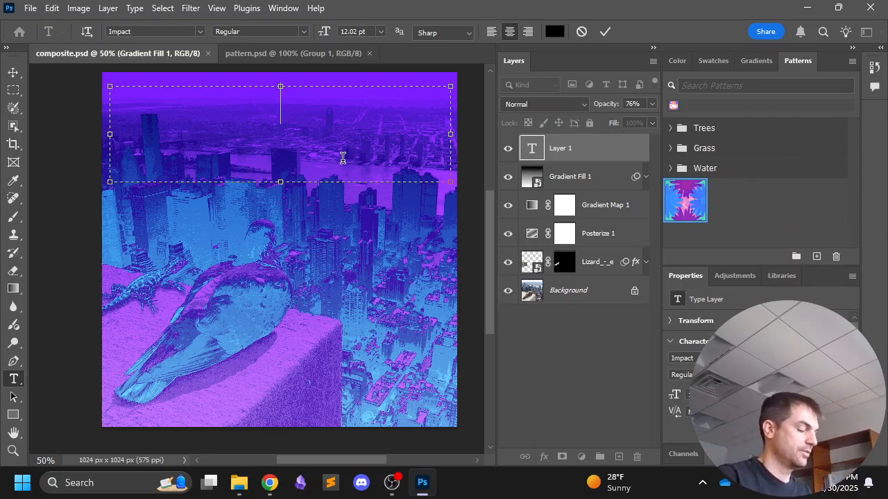
{"action": "type", "text": "CHILLI"}
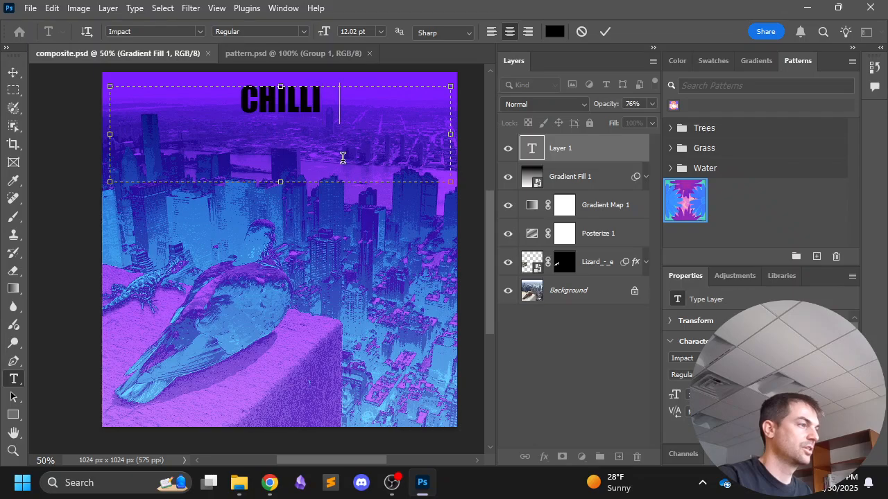
{"action": "type", "text": "NG WITH MY"}
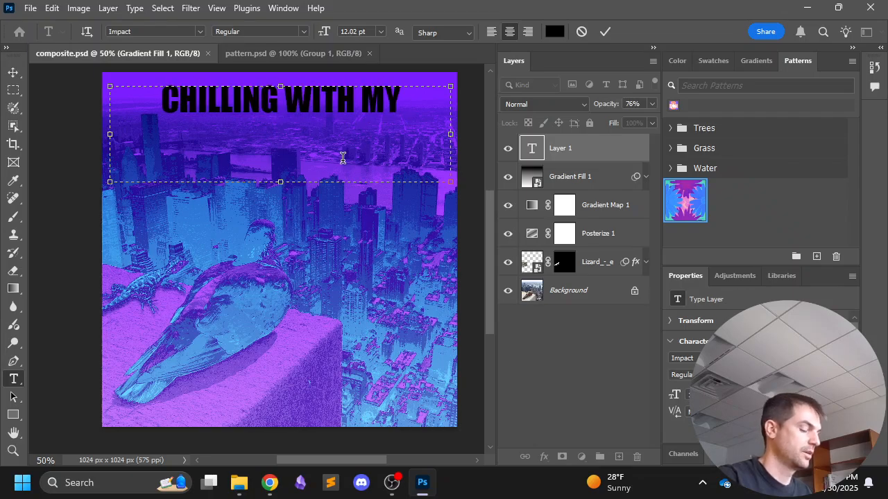
{"action": "type", "text": " HOMIE"}
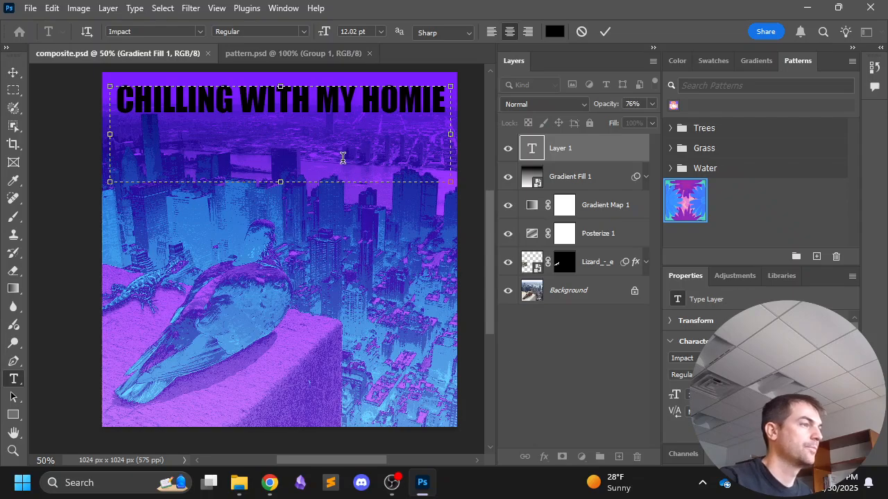
Extend the title's text box downward to about the height of the bird's head
{"action": "key", "text": "ctrl+a"}
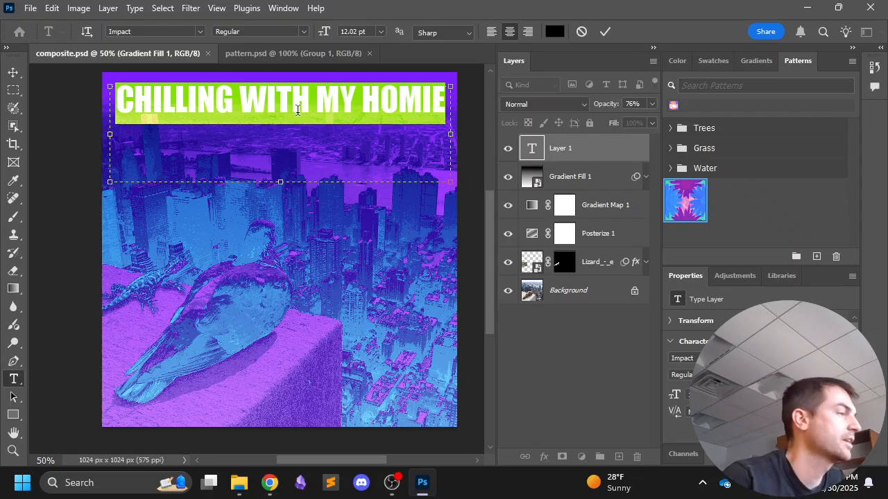
{"action": "left_click", "coordinate": [234, 134]}
{"action": "double_click", "coordinate": [281, 101]}
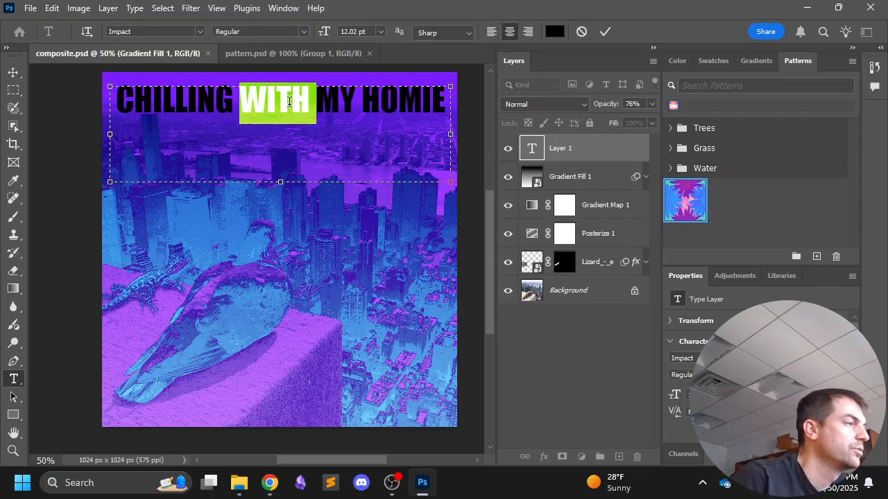
{"action": "key", "text": "ctrl+a"}
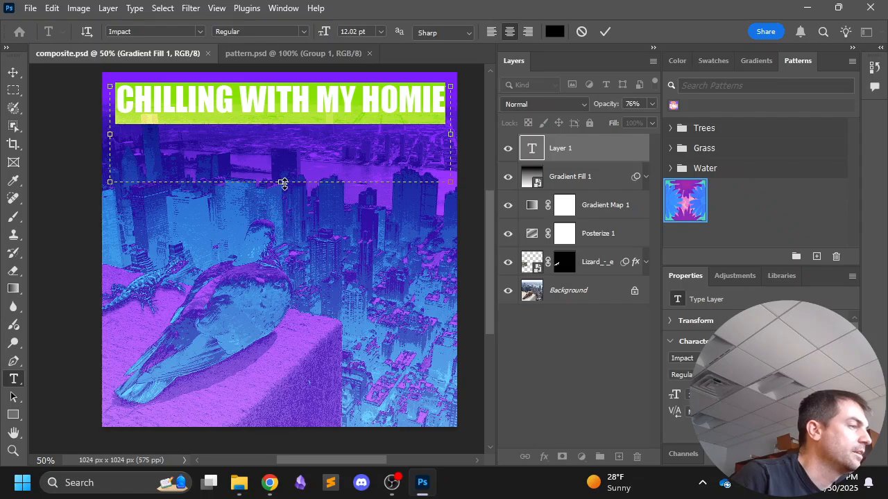
{"action": "left_click_drag", "start_coordinate": [281, 181], "coordinate": [275, 235]}
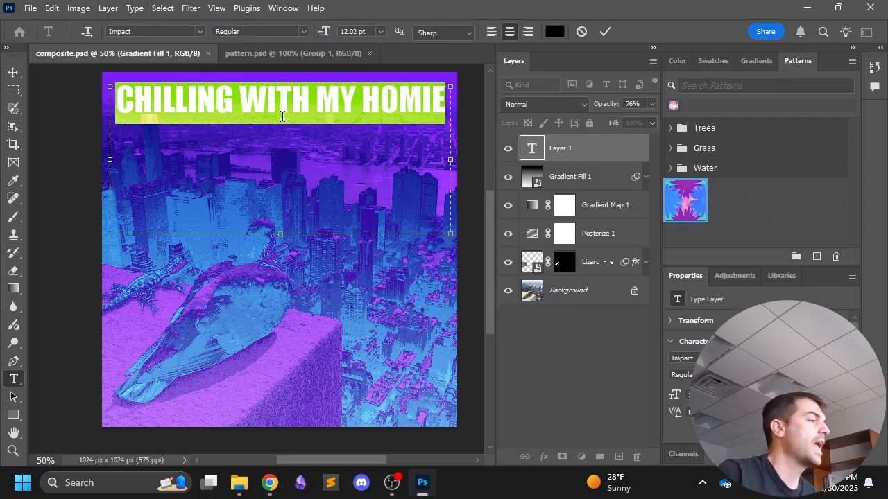
Try replacing the I in WITH with a z and restore the original letter
{"action": "left_click", "coordinate": [280, 114]}
{"action": "double_click", "coordinate": [277, 104]}
{"action": "key", "text": "ctrl+a"}
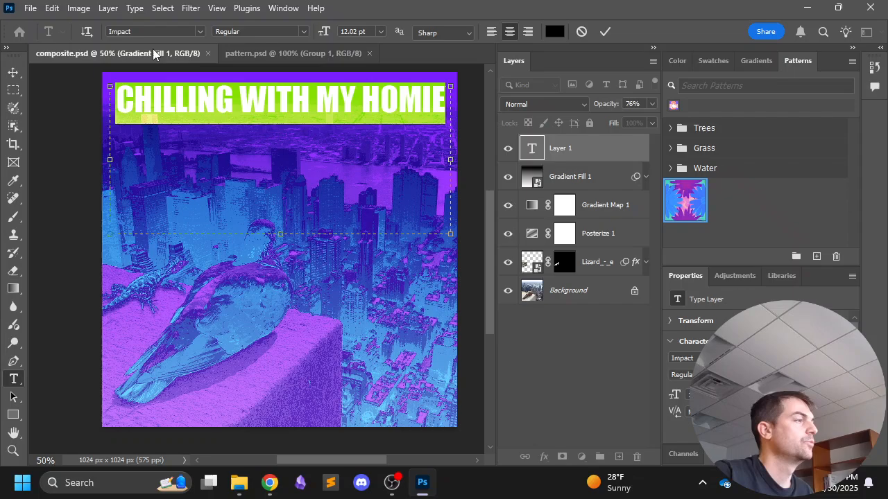
{"action": "left_click", "coordinate": [260, 112]}
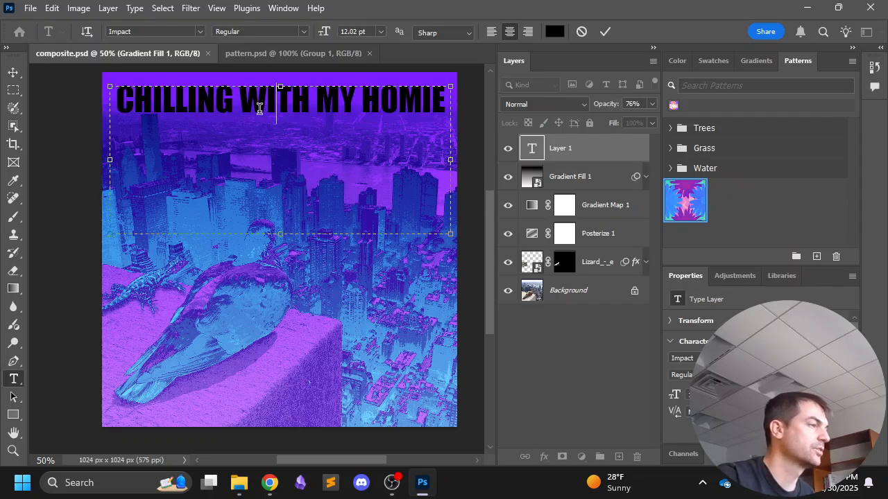
{"action": "key", "text": "Delete"}
{"action": "type", "text": "I"}
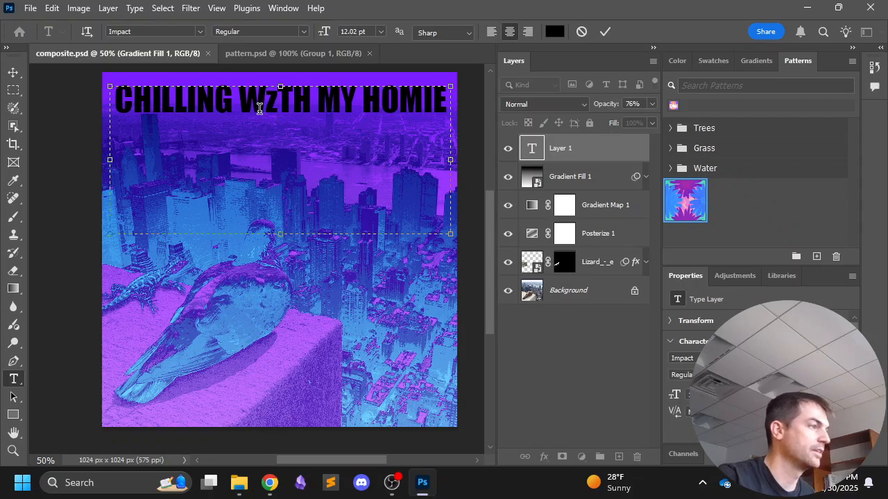
{"action": "key", "text": "BackSpace"}
{"action": "type", "text": "I"}
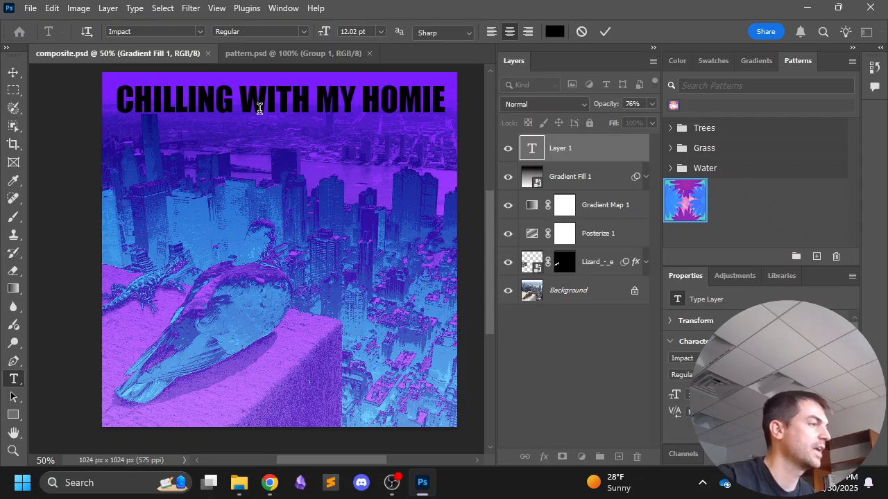
Commit the title text and nudge its layer very slightly to the left
{"action": "key", "text": "ctrl+Return"}
{"action": "left_click", "coordinate": [12, 72]}
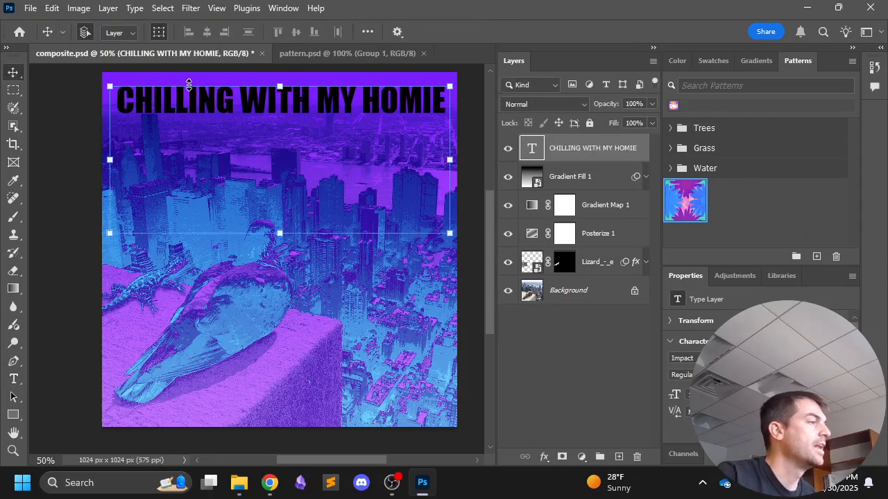
{"action": "mouse_move", "coordinate": [276, 100]}
{"action": "left_mouse_down"}
{"action": "mouse_move", "coordinate": [267, 116]}
{"action": "mouse_move", "coordinate": [267, 97]}
{"action": "mouse_move", "coordinate": [275, 97]}
{"action": "left_mouse_up"}
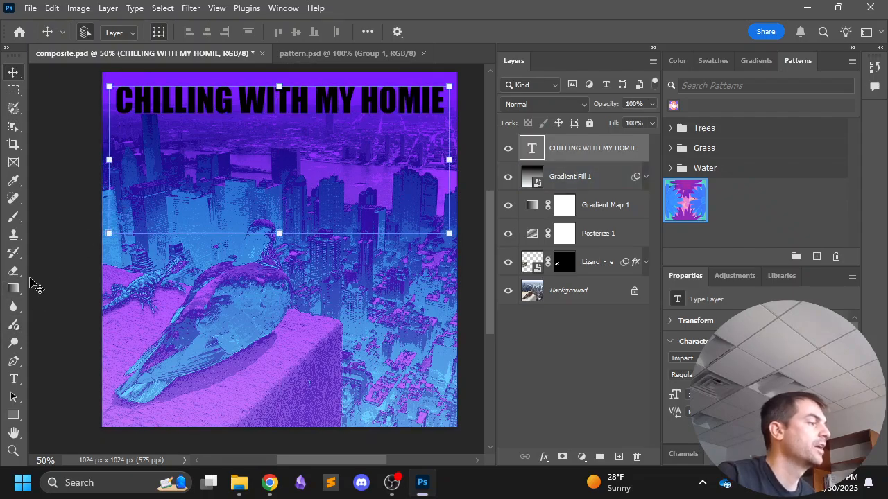
Reopen the title for editing, select all of its text and set the font to Agency FB
{"action": "left_click", "coordinate": [14, 379]}
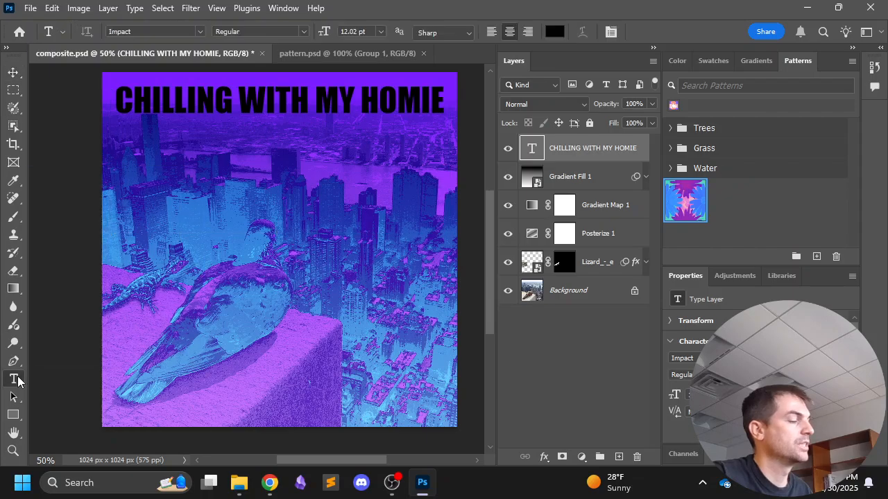
{"action": "left_click", "coordinate": [279, 109]}
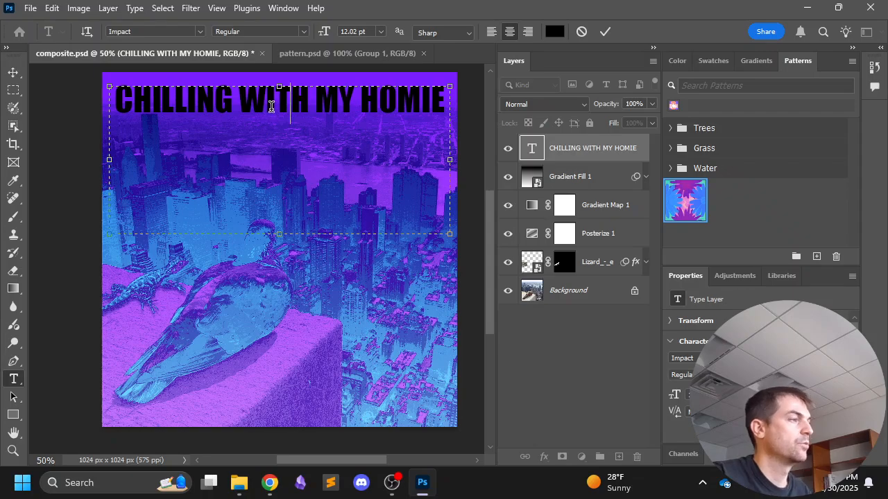
{"action": "triple_click", "coordinate": [272, 106]}
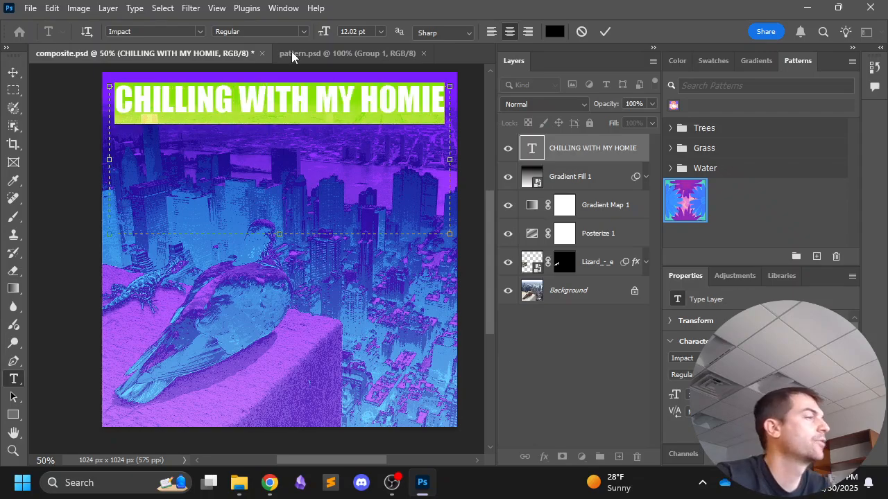
{"action": "left_click", "coordinate": [202, 30]}
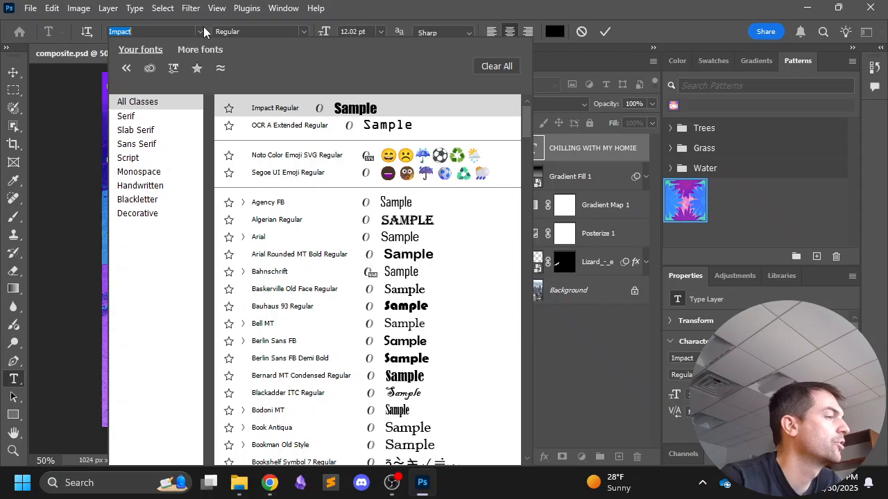
{"action": "scroll", "coordinate": [281, 179], "scroll_direction": "down", "scroll_amount": 1}
{"action": "left_click", "coordinate": [277, 178]}
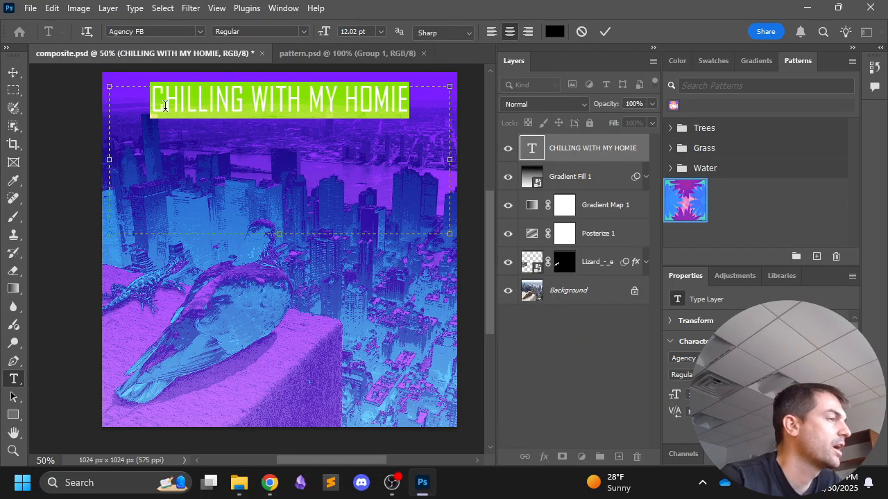
Try Berlin Sans FB Demi Bold on the title and set its font to Arial Rounded MT Bold
{"action": "left_click", "coordinate": [200, 31]}
{"action": "scroll", "coordinate": [281, 208], "scroll_direction": "down", "scroll_amount": 4}
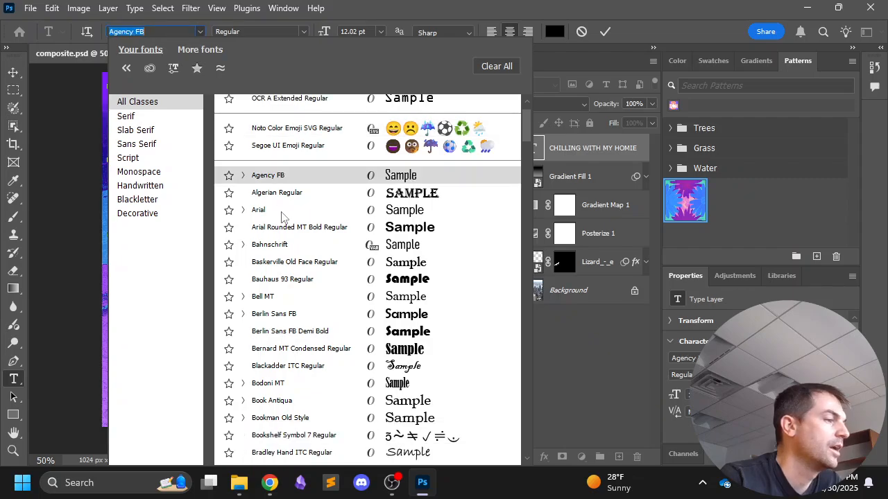
{"action": "left_click", "coordinate": [287, 265]}
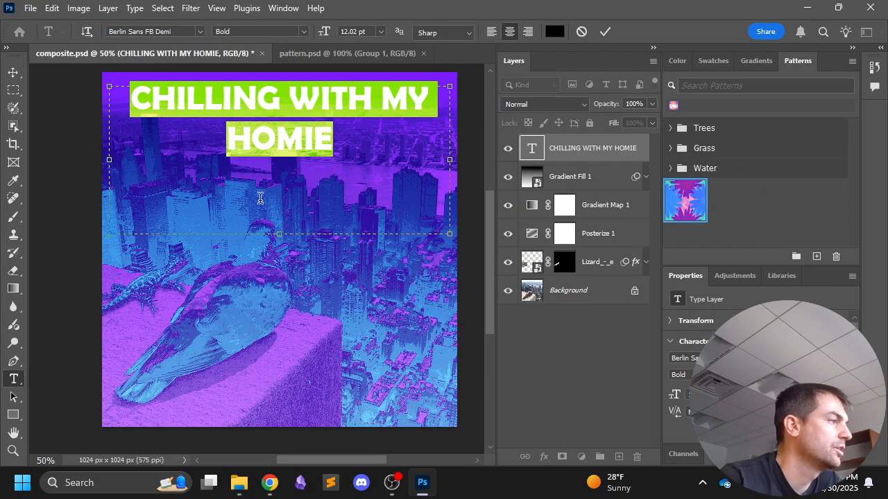
{"action": "left_click", "coordinate": [200, 31]}
{"action": "scroll", "coordinate": [281, 201], "scroll_direction": "down", "scroll_amount": 2}
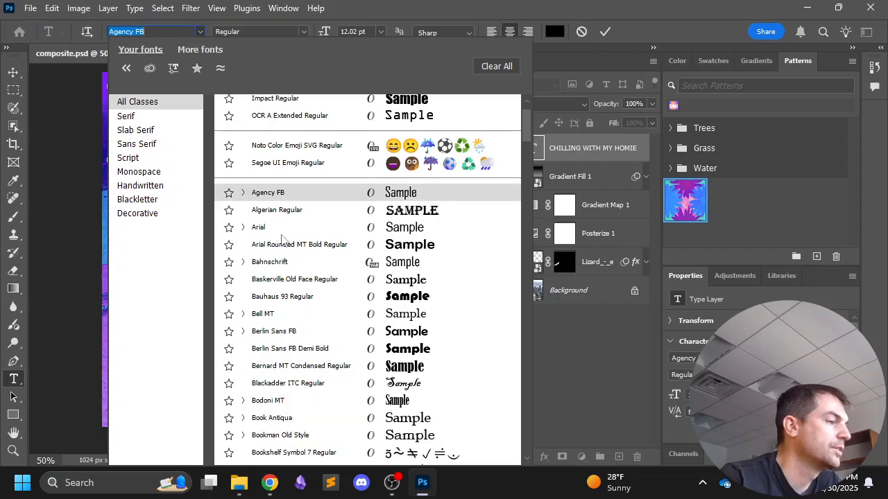
{"action": "left_click", "coordinate": [288, 246]}
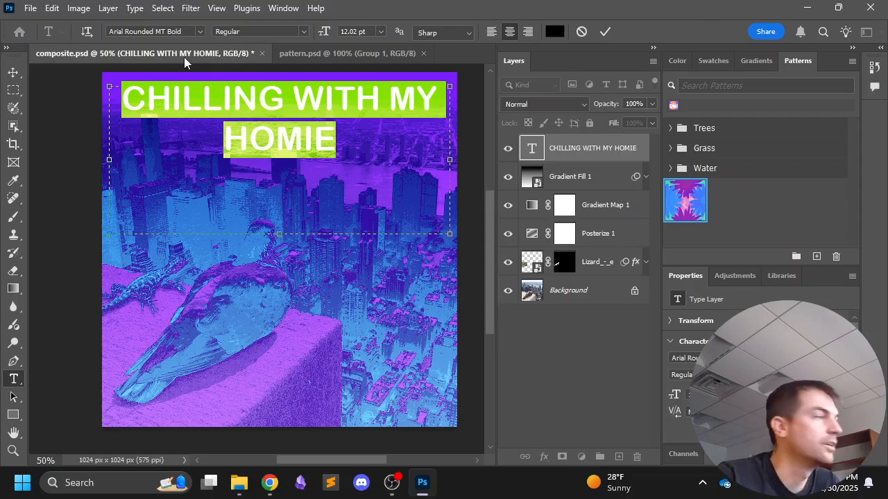
Set the title's font to Gill Sans Ultra Bold, commit the text and move it slightly down
{"action": "left_click", "coordinate": [200, 31]}
{"action": "scroll", "coordinate": [273, 250], "scroll_direction": "down", "scroll_amount": 5}
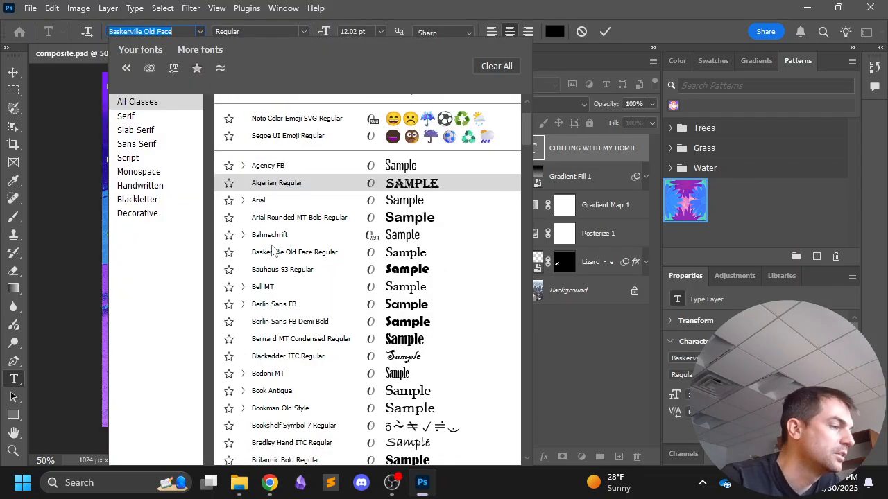
{"action": "scroll", "coordinate": [278, 229], "scroll_direction": "down", "scroll_amount": 8}
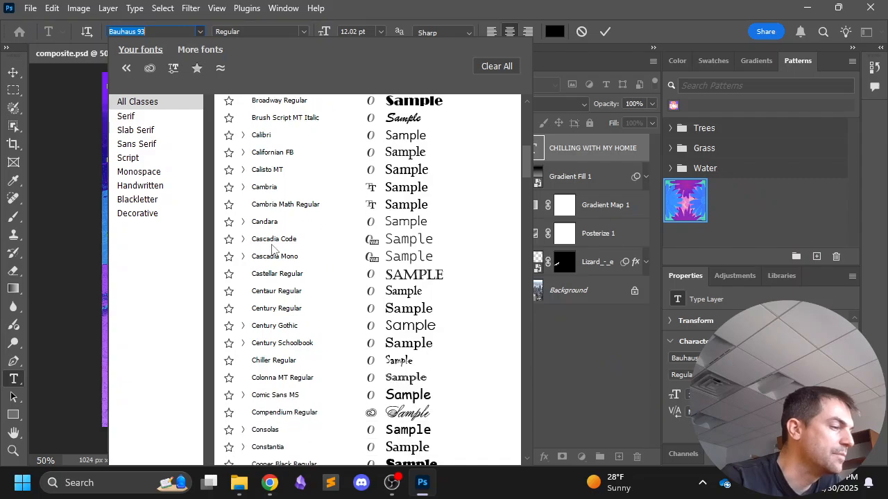
{"action": "scroll", "coordinate": [281, 208], "scroll_direction": "down", "scroll_amount": 6}
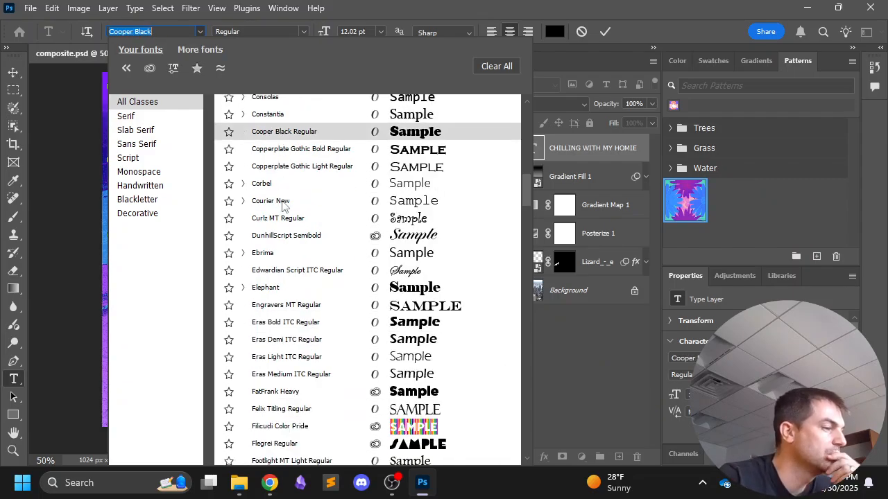
{"action": "scroll", "coordinate": [277, 201], "scroll_direction": "down", "scroll_amount": 5}
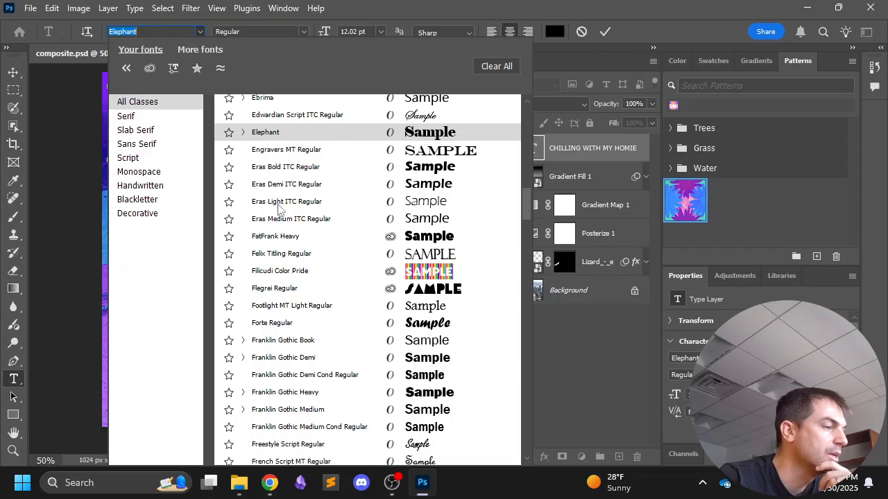
{"action": "scroll", "coordinate": [274, 208], "scroll_direction": "down", "scroll_amount": 12}
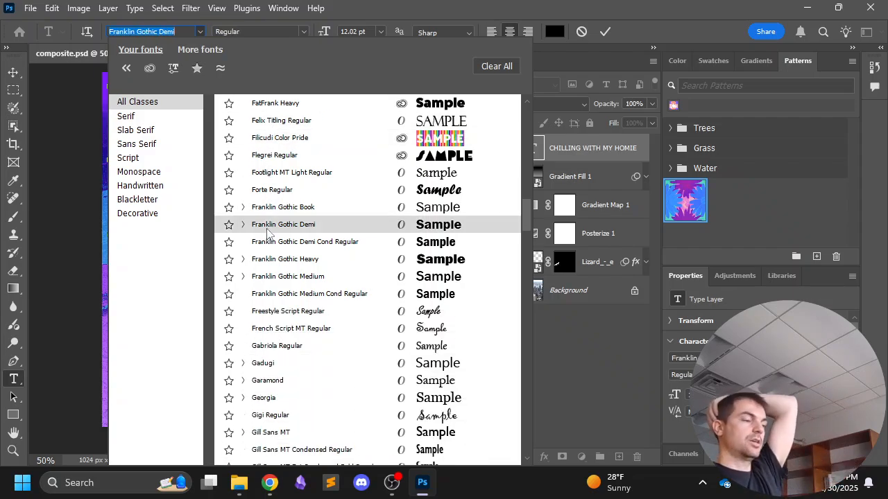
{"action": "scroll", "coordinate": [269, 231], "scroll_direction": "down", "scroll_amount": 3}
{"action": "left_click", "coordinate": [290, 324]}
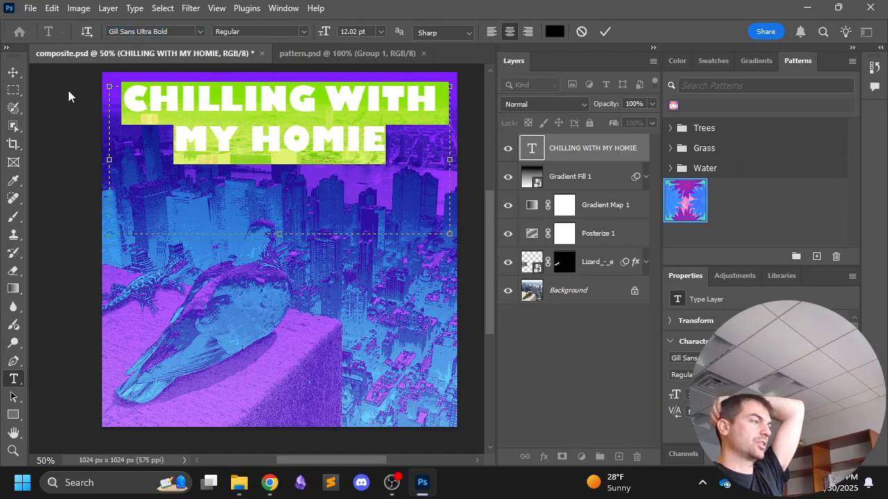
{"action": "left_click", "coordinate": [14, 73]}
{"action": "left_click_drag", "start_coordinate": [192, 97], "coordinate": [191, 112]}
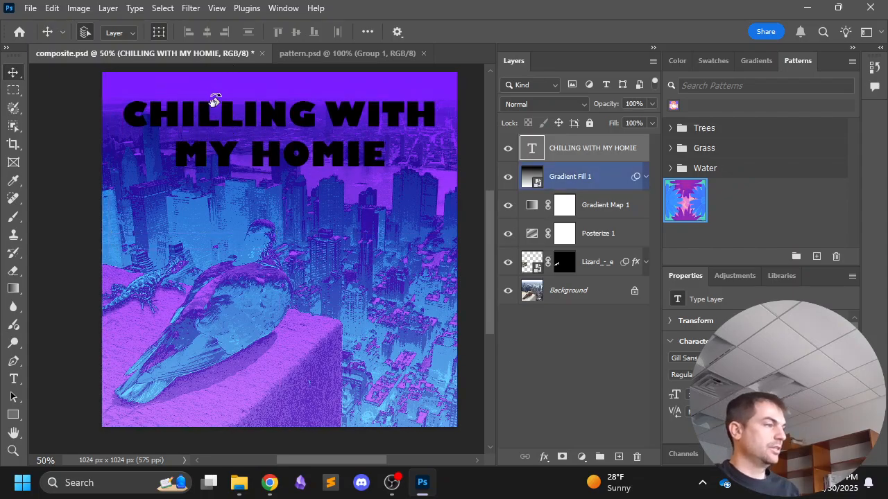
{"action": "key", "text": "r"}
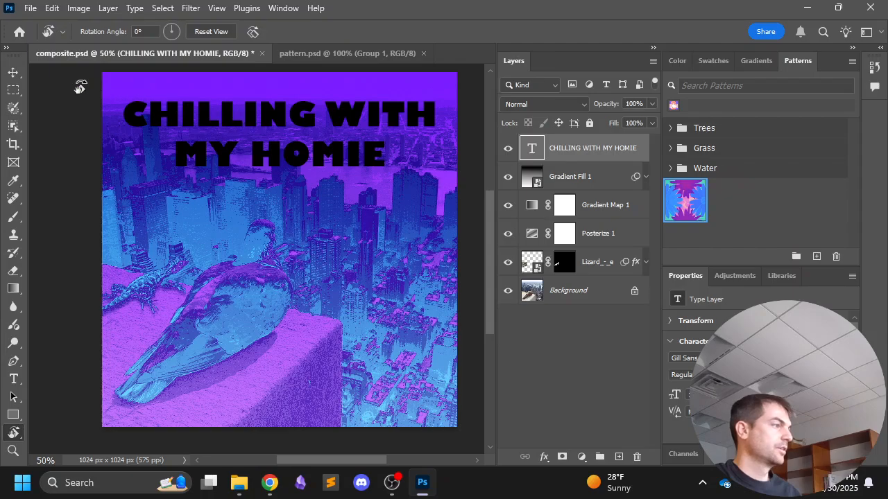
{"action": "key", "text": "Return"}
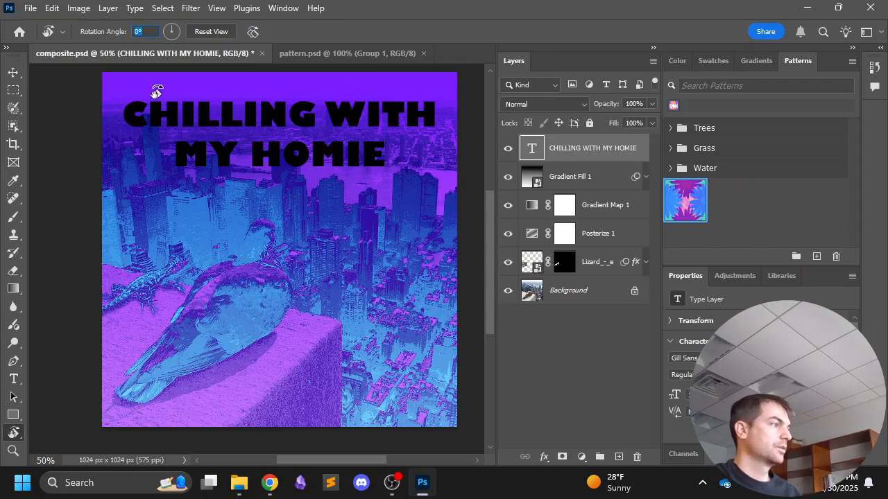
{"action": "key", "text": "Return"}
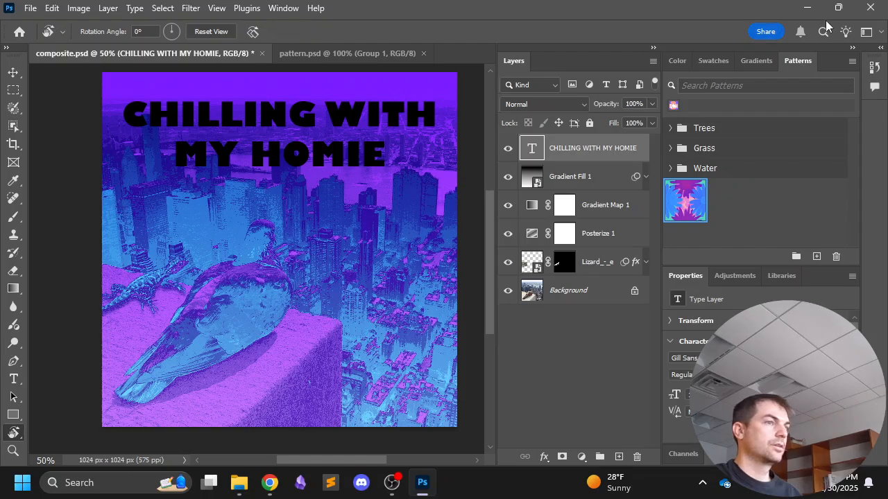
{"action": "left_click", "coordinate": [14, 75]}
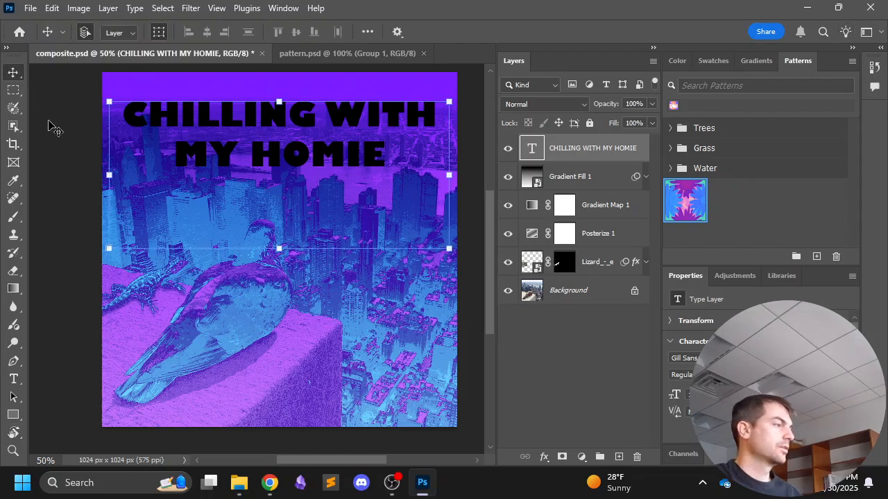
{"action": "left_click", "coordinate": [14, 382]}
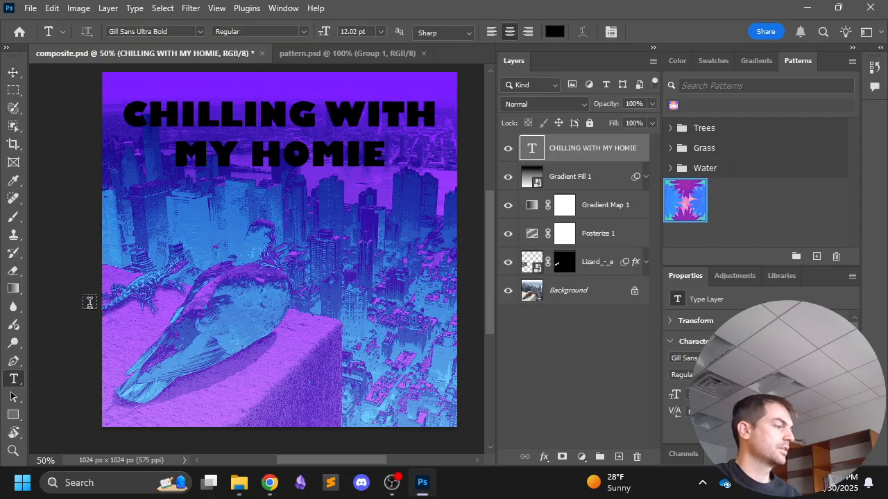
{"action": "left_click", "coordinate": [239, 121]}
{"action": "triple_click", "coordinate": [238, 121]}
{"action": "left_click", "coordinate": [262, 155]}
{"action": "left_click_drag", "start_coordinate": [390, 150], "coordinate": [127, 110]}
{"action": "left_click", "coordinate": [226, 128]}
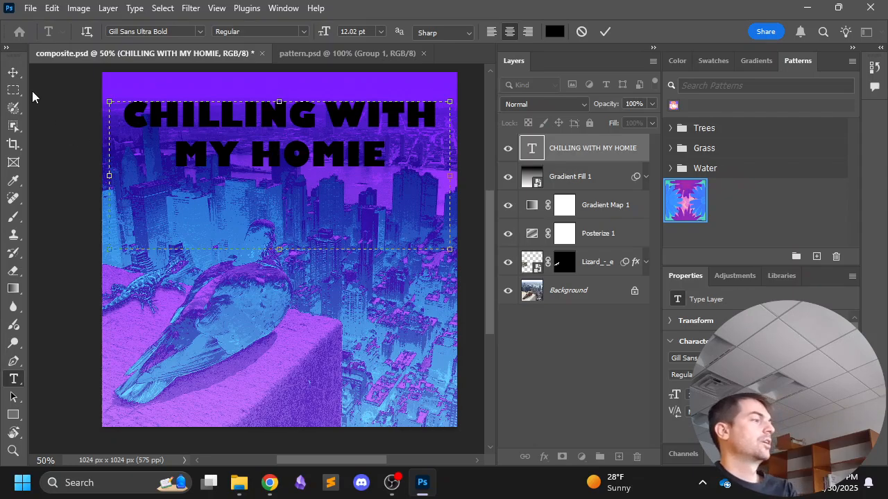
{"action": "left_click", "coordinate": [14, 72]}
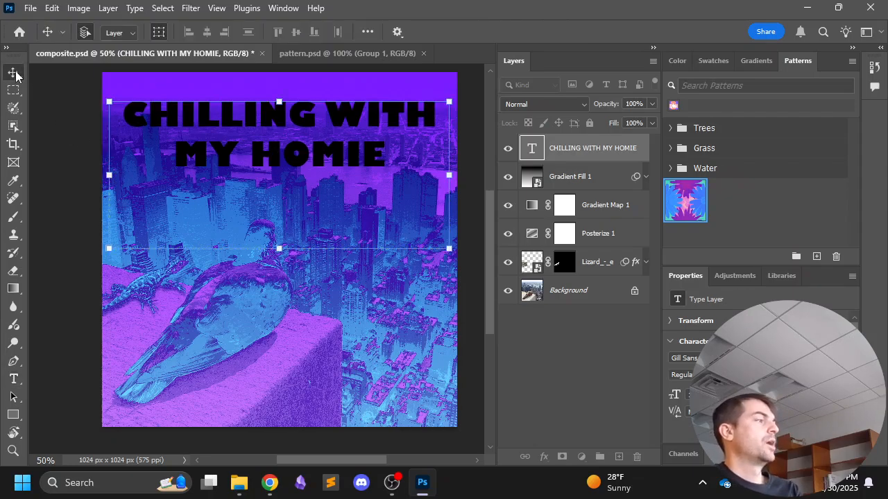
Recolor the word CHILLING in the title light red and commit the text edit
{"action": "left_click", "coordinate": [687, 62]}
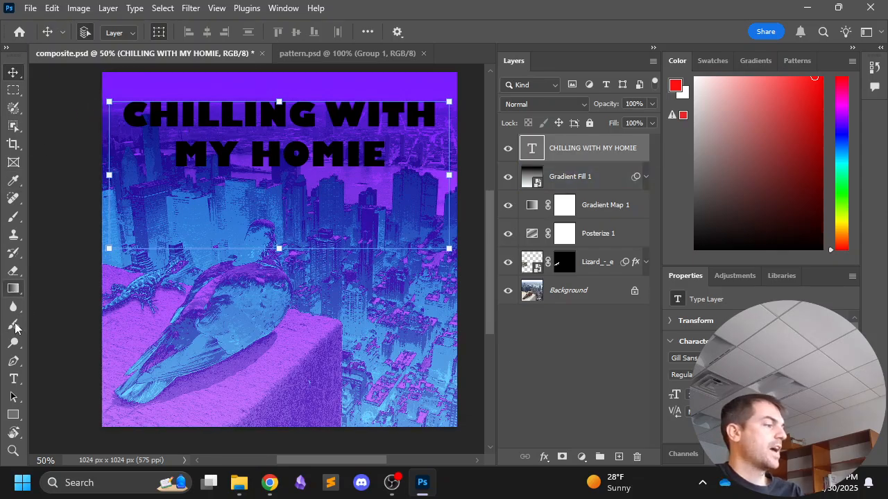
{"action": "left_click", "coordinate": [14, 378]}
{"action": "double_click", "coordinate": [200, 115]}
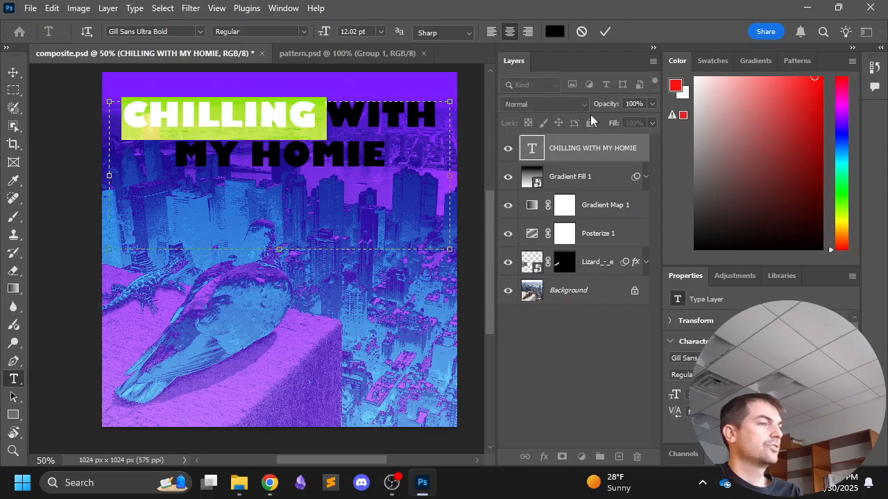
{"action": "left_click", "coordinate": [792, 88]}
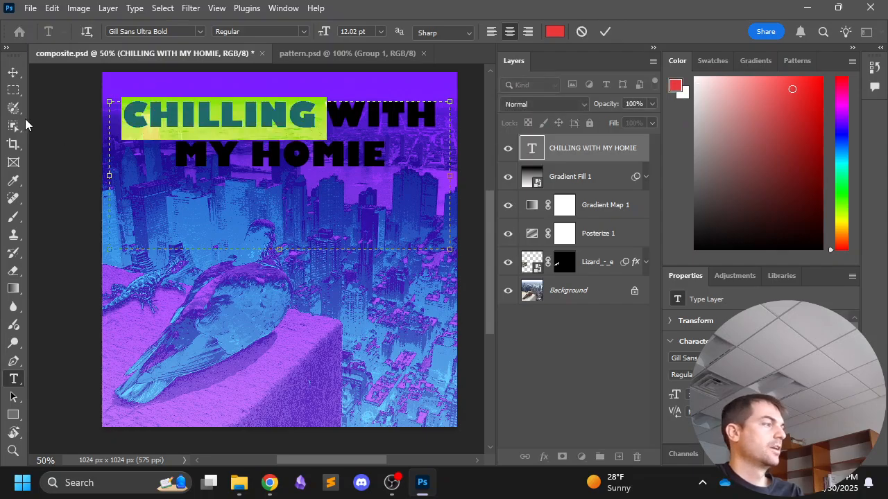
{"action": "left_click", "coordinate": [13, 72]}
{"action": "left_click", "coordinate": [189, 119]}
{"action": "left_click", "coordinate": [194, 121]}
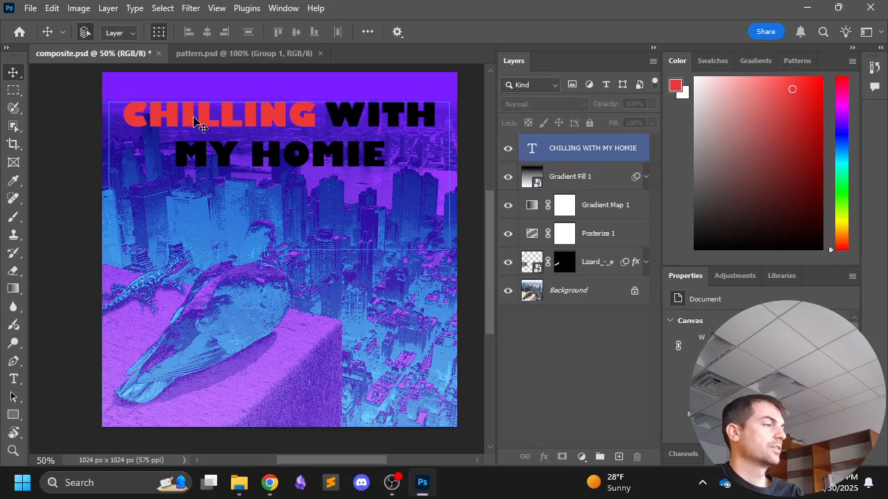
{"action": "left_click", "coordinate": [131, 90]}
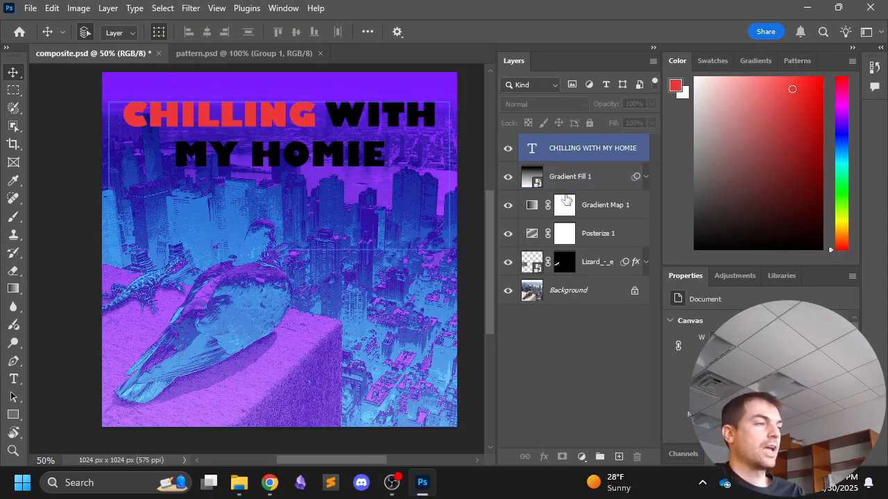
Apply the saved flower tile pattern to the title layer and move the title slightly up
{"action": "left_click", "coordinate": [611, 156]}
{"action": "left_click", "coordinate": [644, 176]}
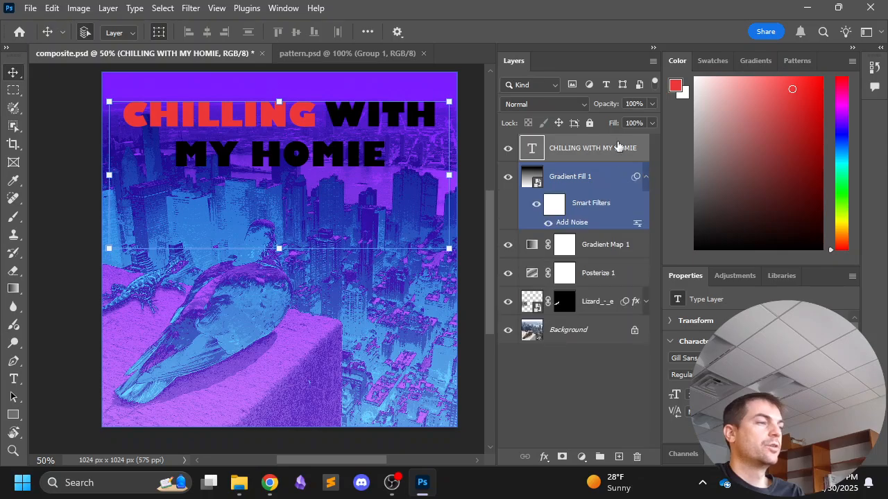
{"action": "left_click", "coordinate": [645, 176]}
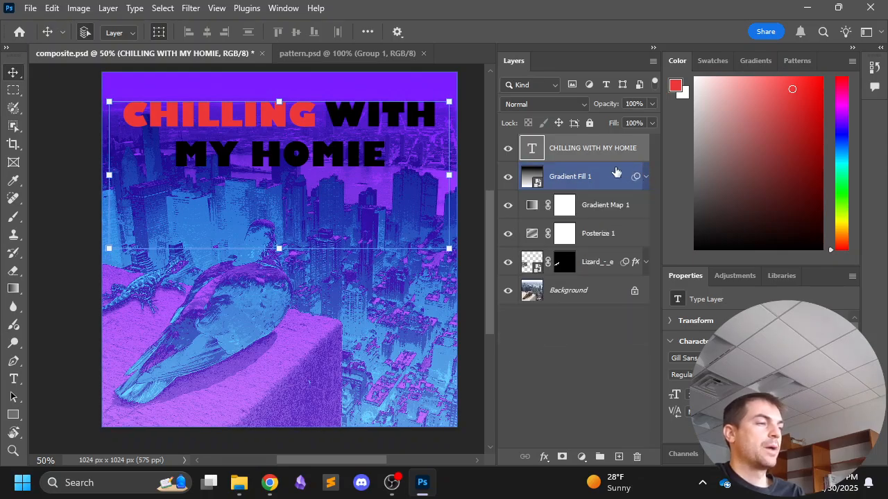
{"action": "left_click", "coordinate": [797, 60]}
{"action": "left_click_drag", "start_coordinate": [690, 203], "coordinate": [590, 148]}
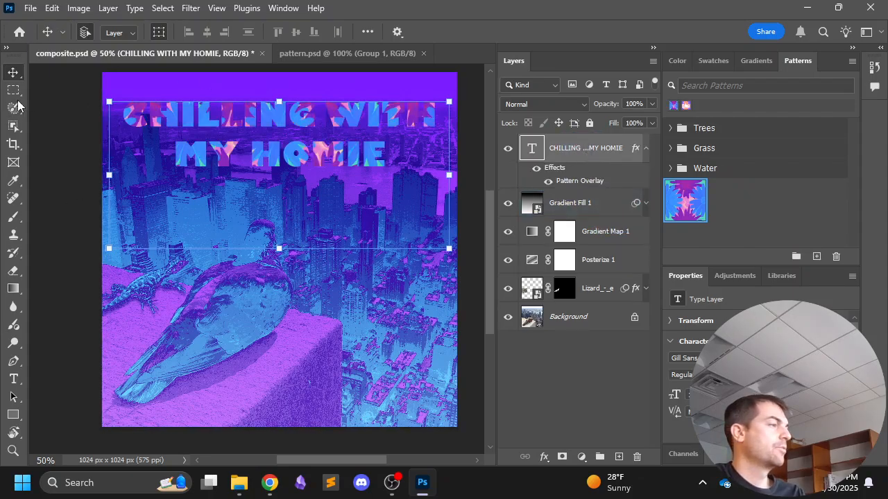
{"action": "mouse_move", "coordinate": [230, 113]}
{"action": "left_mouse_down"}
{"action": "mouse_move", "coordinate": [224, 146]}
{"action": "mouse_move", "coordinate": [229, 102]}
{"action": "left_mouse_up"}
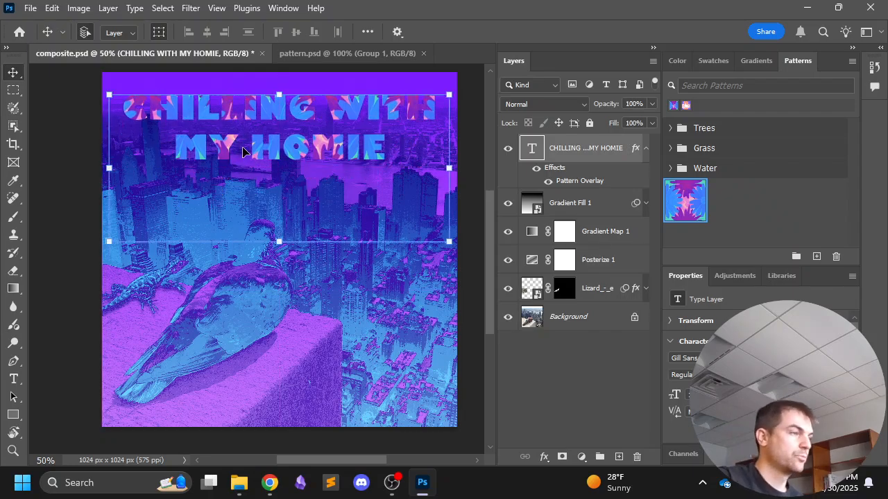
Scale the title proportionally to 108.45% and center it horizontally on the canvas at X 512 px
{"action": "scroll", "coordinate": [243, 151], "scroll_direction": "up", "scroll_amount": 1}
{"action": "scroll", "coordinate": [271, 284], "scroll_direction": "down", "scroll_amount": 1}
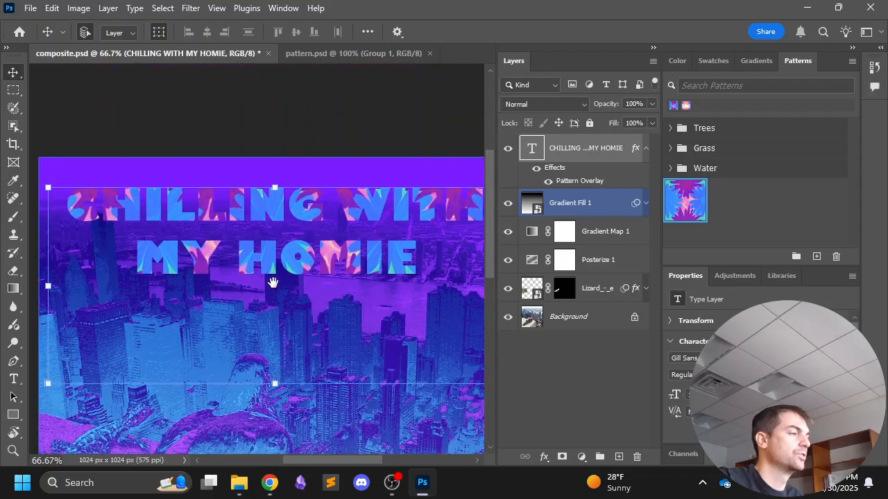
{"action": "scroll", "coordinate": [274, 283], "scroll_direction": "up", "scroll_amount": 1}
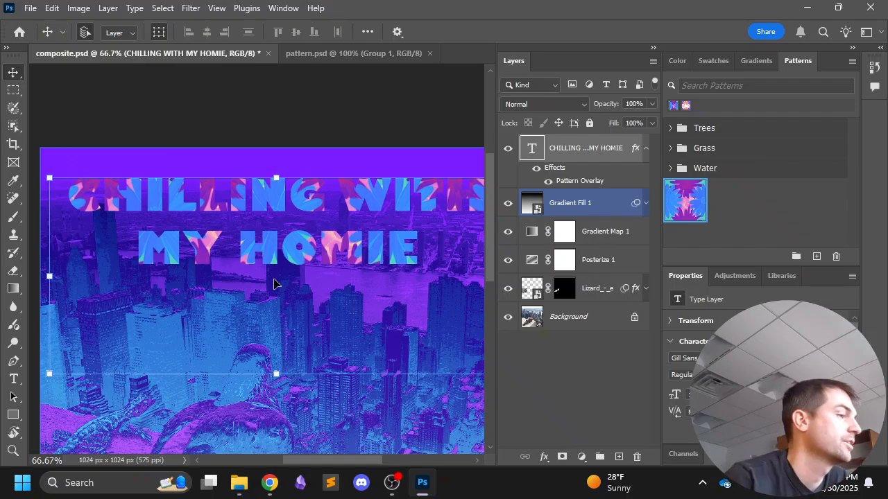
{"action": "scroll", "coordinate": [326, 163], "scroll_direction": "up", "scroll_amount": 1}
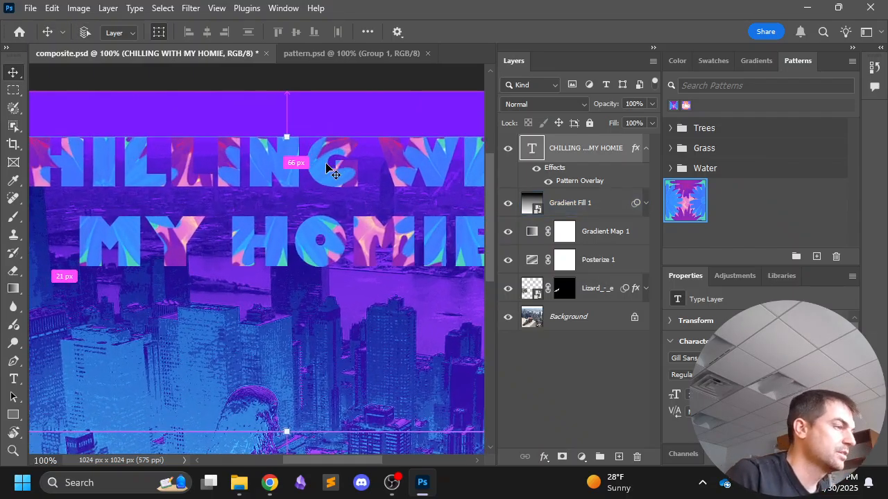
{"action": "scroll", "coordinate": [326, 165], "scroll_direction": "down", "scroll_amount": 2}
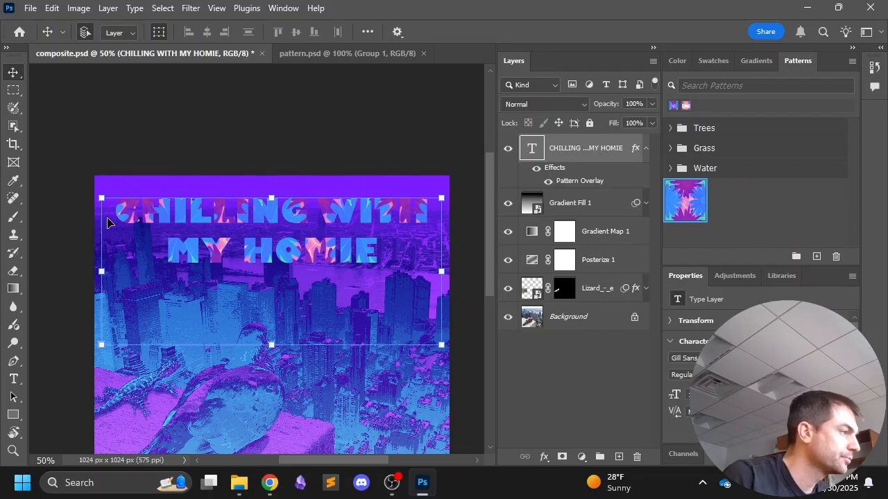
{"action": "left_click_drag", "start_coordinate": [101, 198], "coordinate": [87, 186]}
{"action": "left_click_drag", "start_coordinate": [440, 345], "coordinate": [462, 354]}
{"action": "mouse_move", "coordinate": [273, 355]}
{"action": "left_mouse_down"}
{"action": "mouse_move", "coordinate": [278, 398]}
{"action": "mouse_move", "coordinate": [277, 352]}
{"action": "left_mouse_up"}
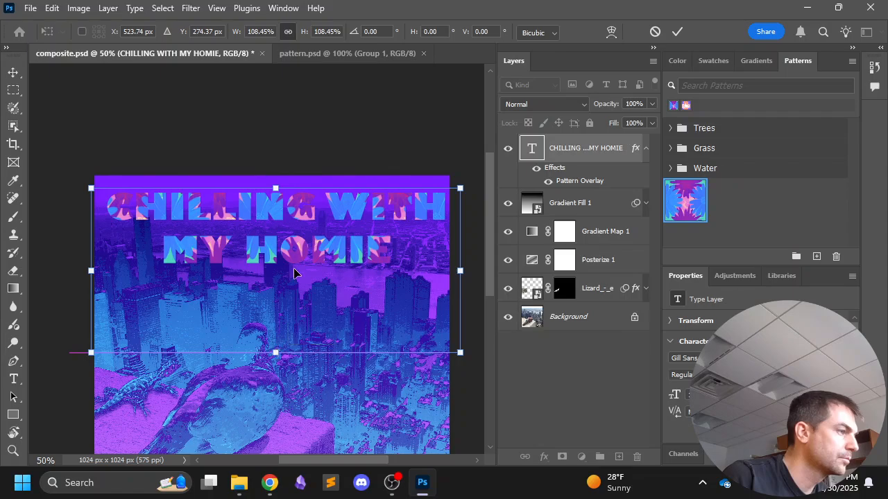
{"action": "left_click_drag", "start_coordinate": [302, 254], "coordinate": [298, 258]}
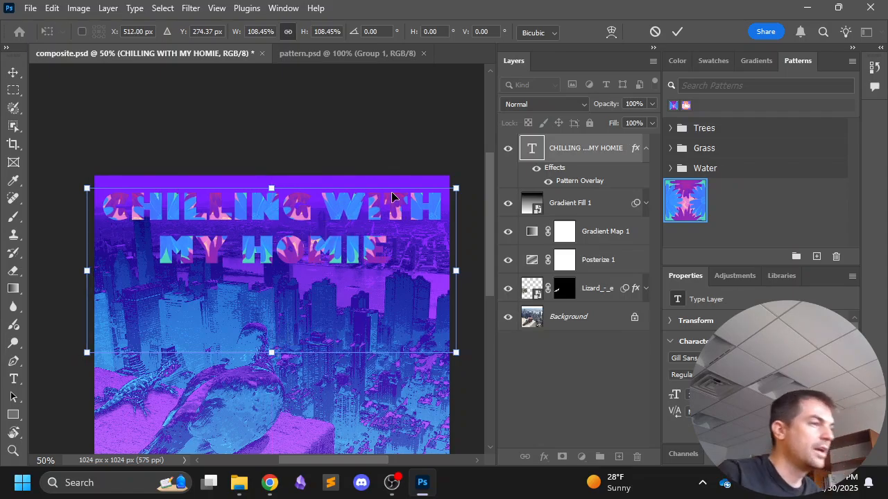
{"action": "left_click", "coordinate": [588, 184]}
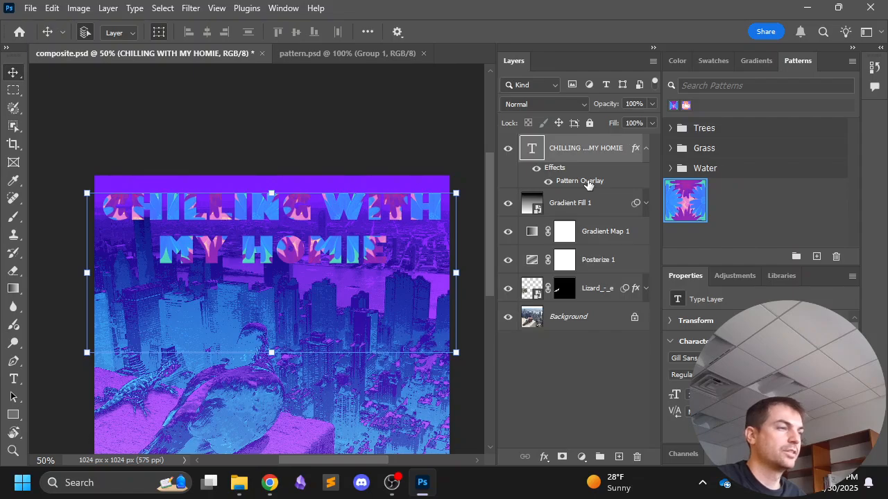
Set the title's pattern overlay to 71% scale and a -106° angle at 100% opacity
{"action": "double_click", "coordinate": [588, 182]}
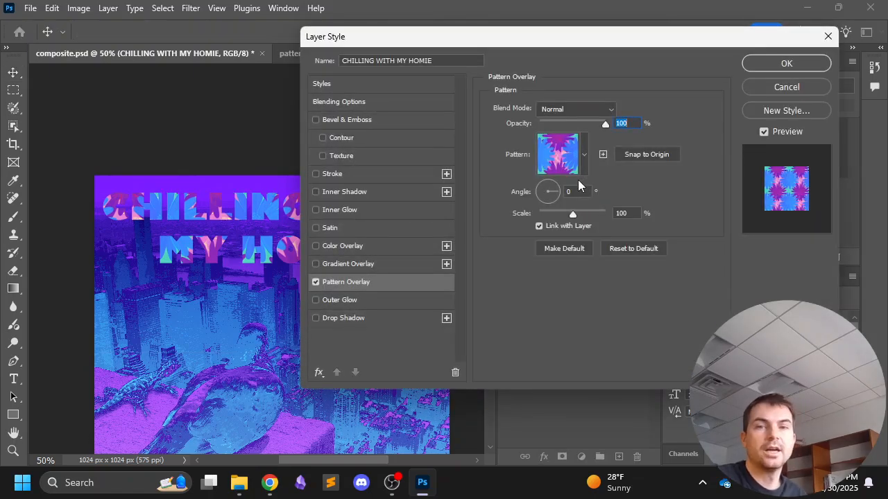
{"action": "left_click_drag", "start_coordinate": [572, 217], "coordinate": [545, 207]}
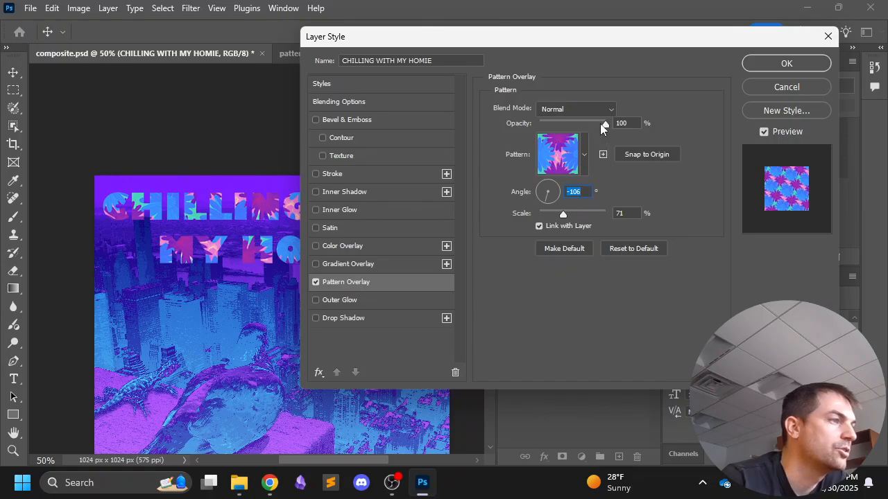
{"action": "mouse_move", "coordinate": [601, 128]}
{"action": "left_mouse_down"}
{"action": "mouse_move", "coordinate": [575, 129]}
{"action": "mouse_move", "coordinate": [604, 126]}
{"action": "left_mouse_up"}
Try the Multiply blend mode on the title's pattern overlay and switch it to Overlay
{"action": "left_click", "coordinate": [586, 111]}
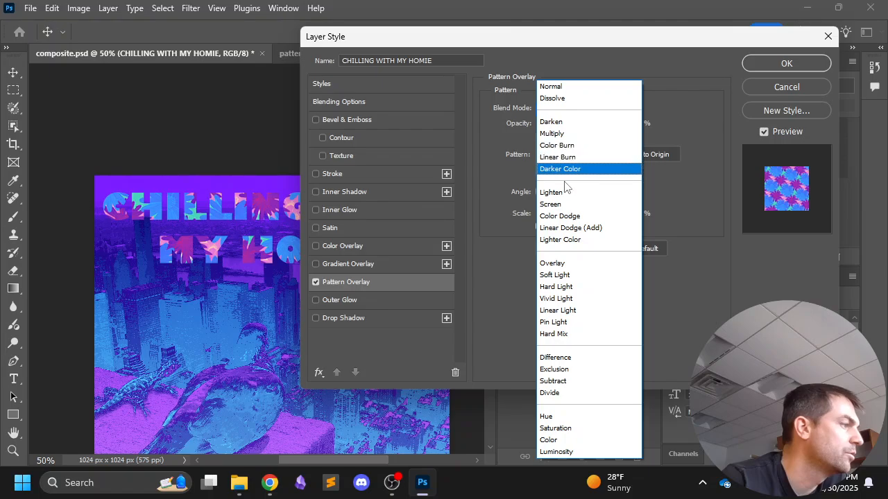
{"action": "left_click", "coordinate": [578, 134]}
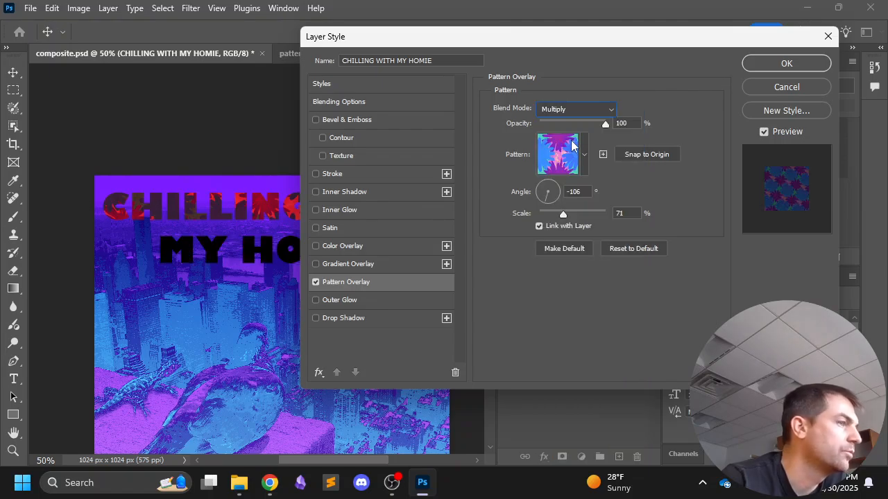
{"action": "left_click", "coordinate": [579, 111]}
{"action": "left_click", "coordinate": [564, 261]}
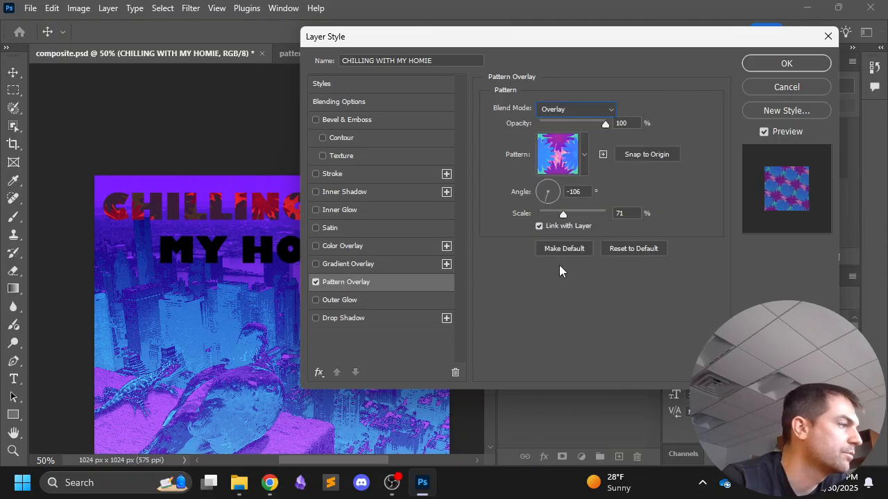
Try the Multiply and Dissolve blend modes on the title's pattern overlay and lower its opacity to 83%
{"action": "left_click", "coordinate": [568, 111]}
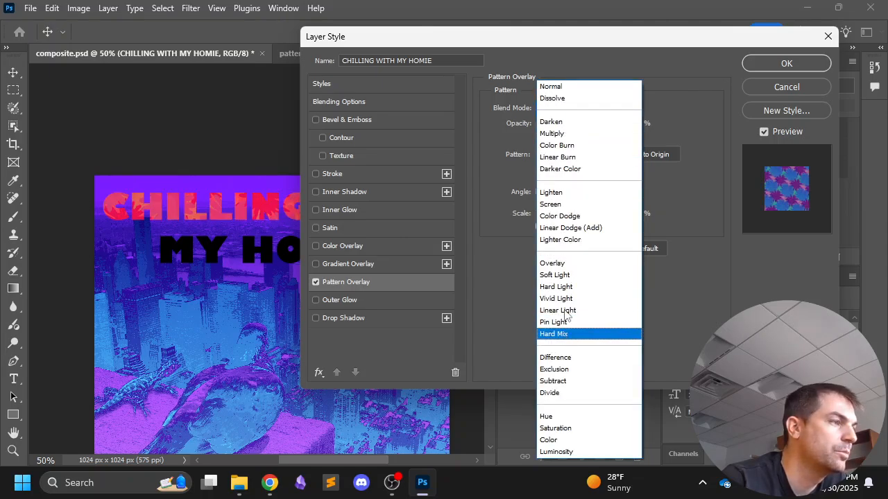
{"action": "left_click", "coordinate": [586, 144]}
{"action": "left_click", "coordinate": [581, 124]}
{"action": "left_click", "coordinate": [576, 110]}
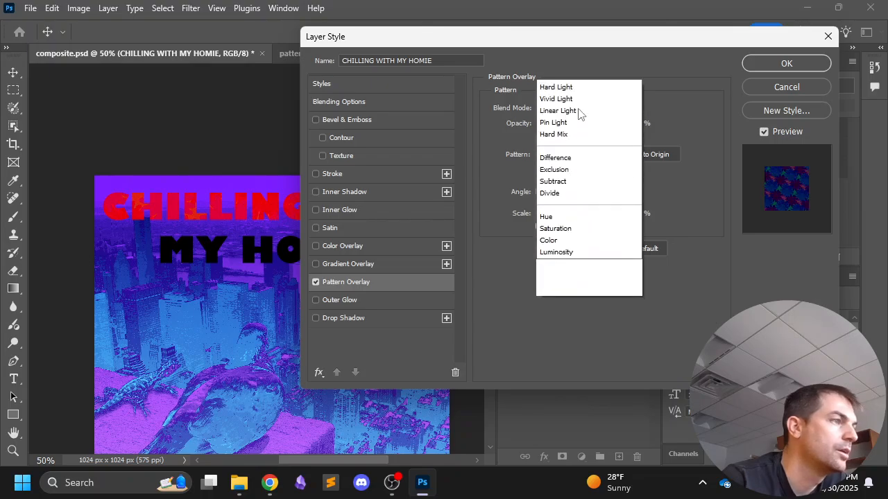
{"action": "left_click", "coordinate": [578, 134]}
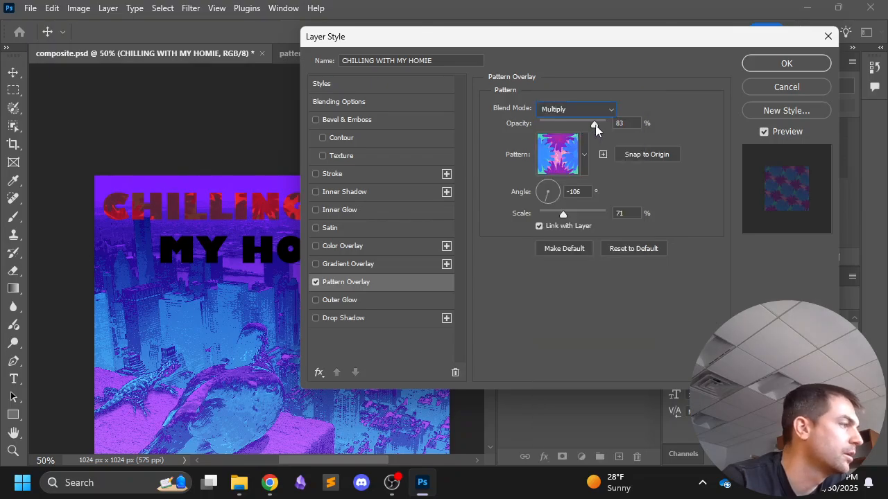
{"action": "left_click", "coordinate": [575, 111]}
{"action": "left_click", "coordinate": [574, 99]}
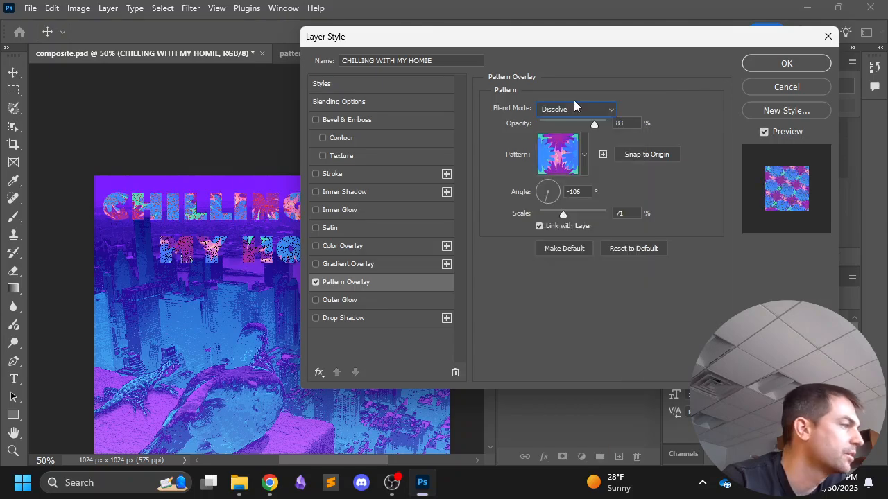
{"action": "left_click", "coordinate": [574, 106]}
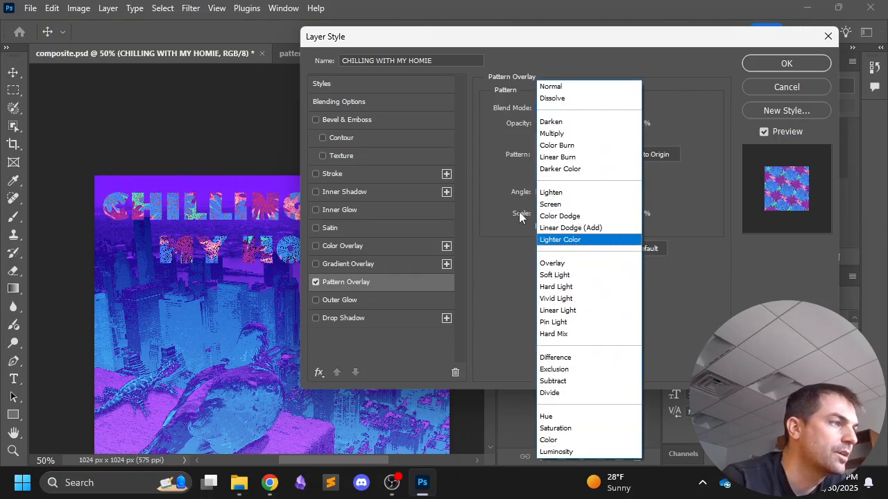
{"action": "left_click", "coordinate": [518, 166]}
Set the title's pattern overlay blend mode to Normal and apply the layer style
{"action": "left_click", "coordinate": [568, 109]}
{"action": "left_click", "coordinate": [573, 86]}
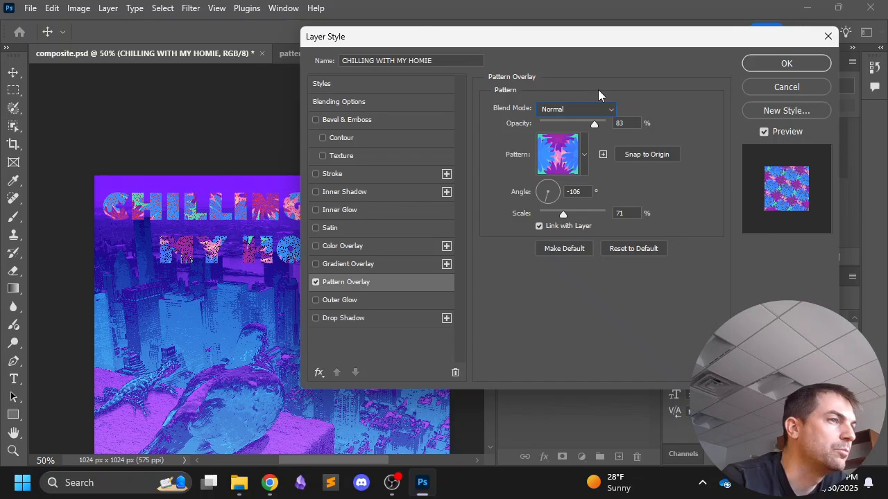
{"action": "left_click", "coordinate": [763, 63]}
{"action": "key", "text": "ctrl+minus"}
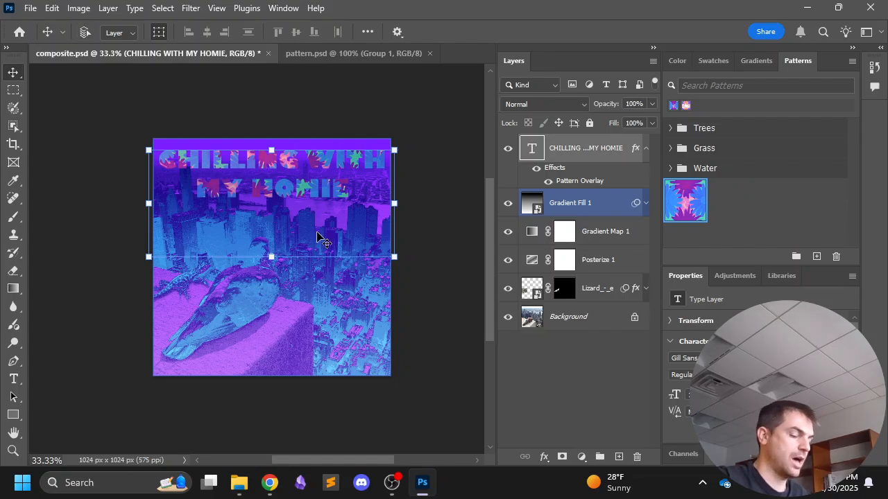
{"action": "key", "text": "ctrl+plus"}
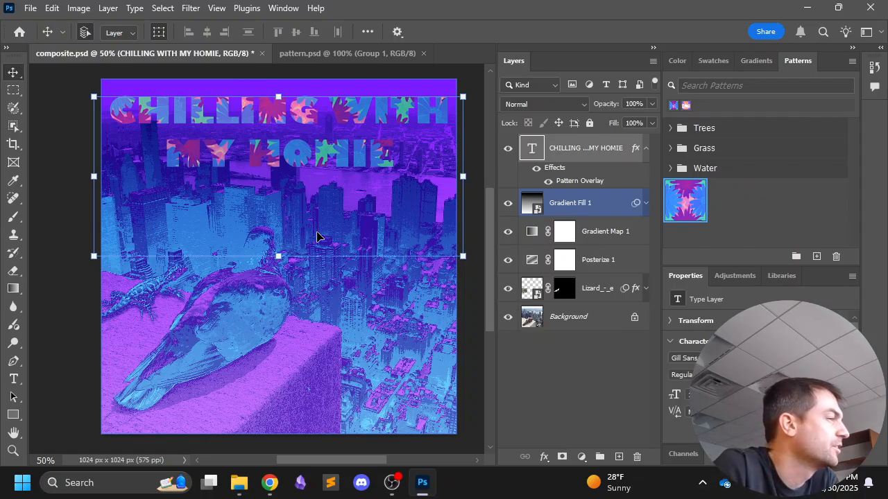
{"action": "left_click", "coordinate": [317, 237]}
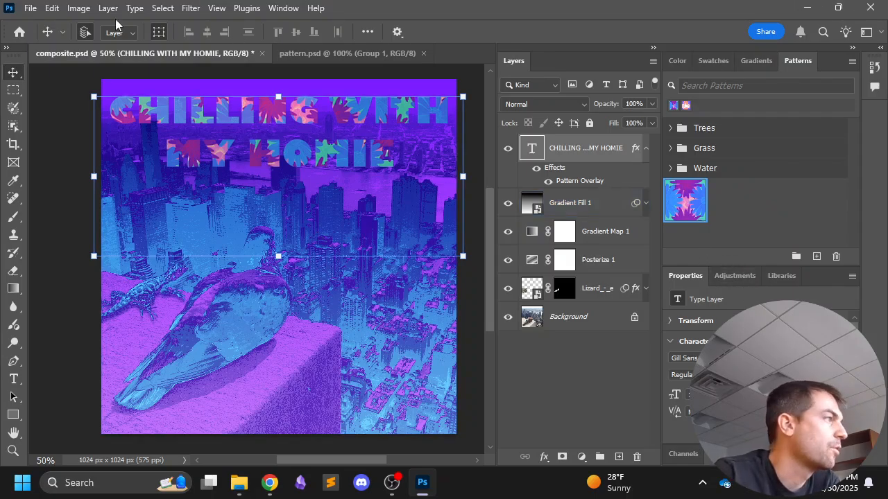
{"action": "left_click", "coordinate": [86, 13]}
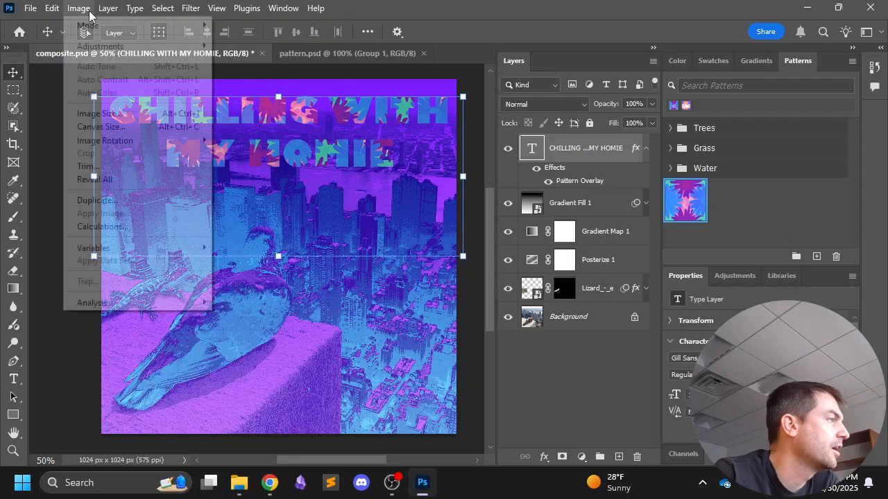
{"action": "mouse_move", "coordinate": [97, 45]}
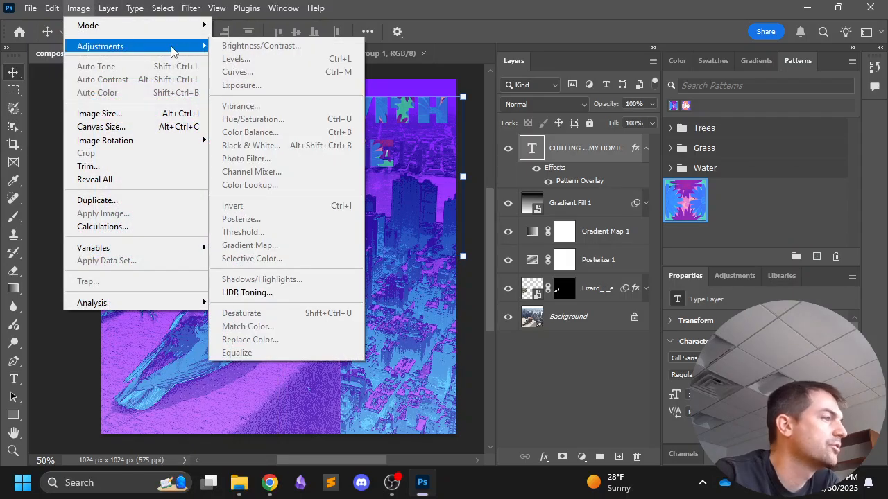
{"action": "left_click", "coordinate": [599, 153]}
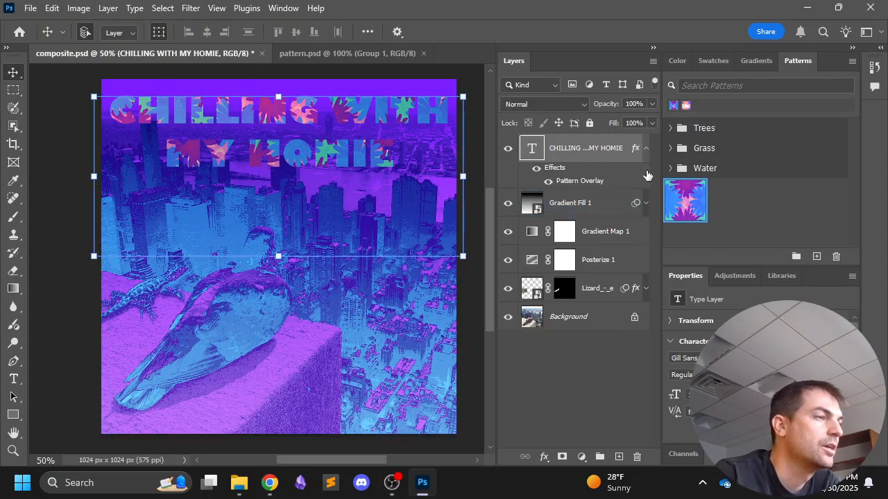
Duplicate the CHILLING WITH MY HOMIE text layer and hide the original
{"action": "left_click", "coordinate": [646, 149]}
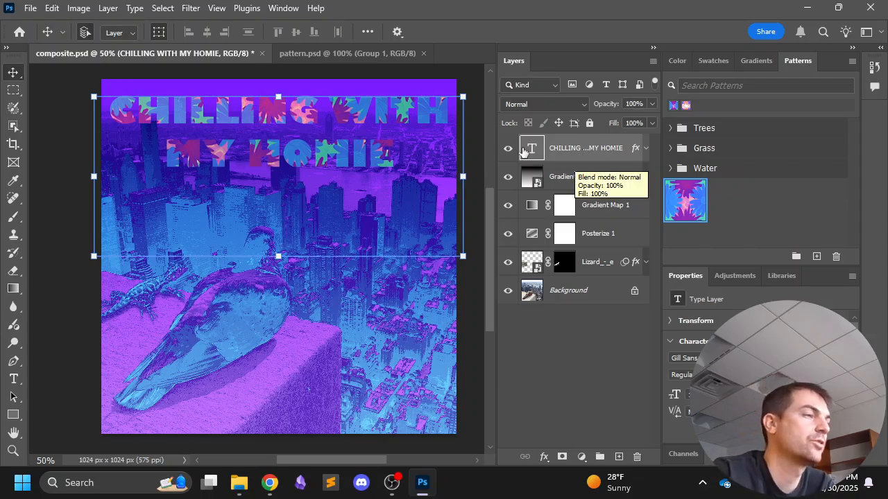
{"action": "right_click", "coordinate": [577, 148]}
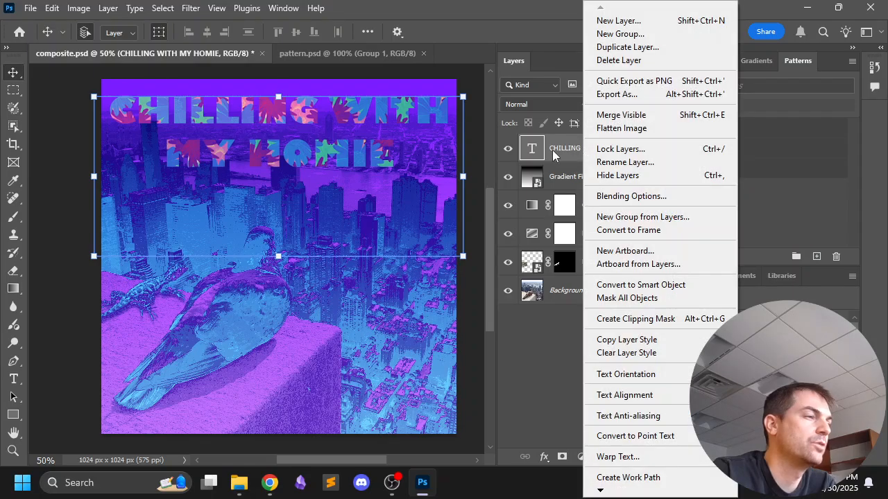
{"action": "right_click", "coordinate": [575, 149]}
{"action": "right_click", "coordinate": [570, 149]}
{"action": "left_click", "coordinate": [615, 46]}
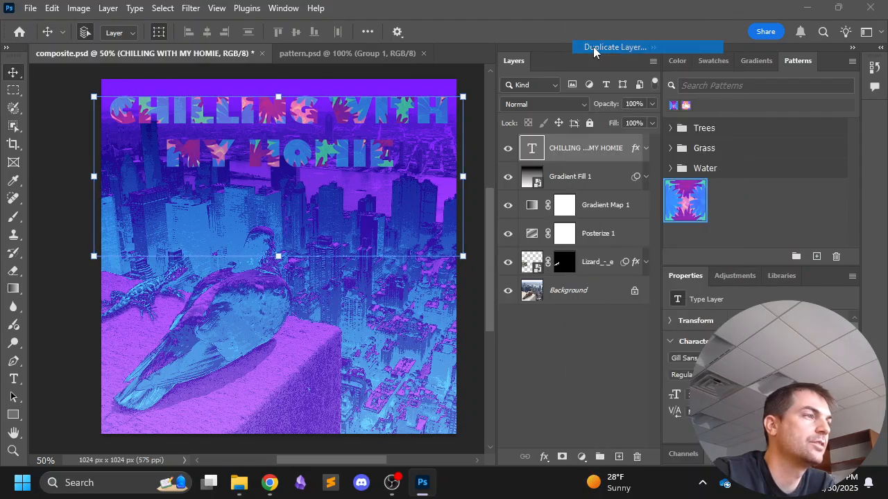
{"action": "left_click", "coordinate": [562, 121]}
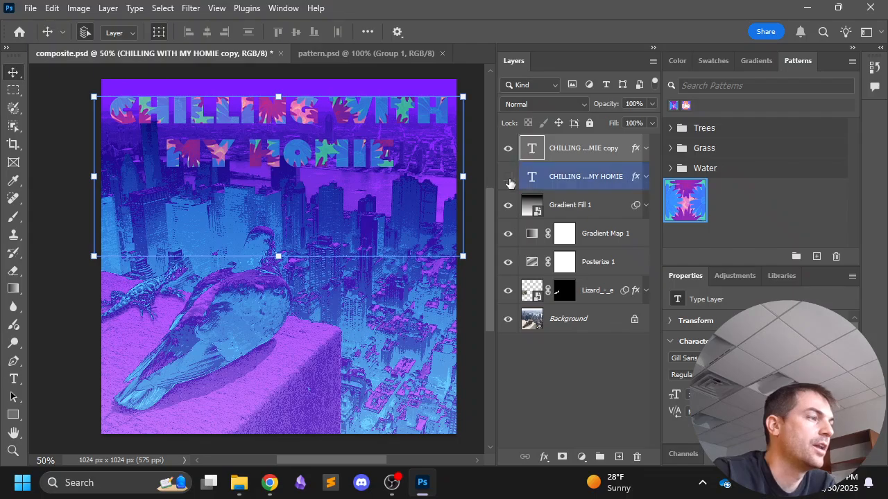
{"action": "left_click", "coordinate": [507, 176]}
Convert the duplicated title layer to a smart object
{"action": "right_click", "coordinate": [575, 149]}
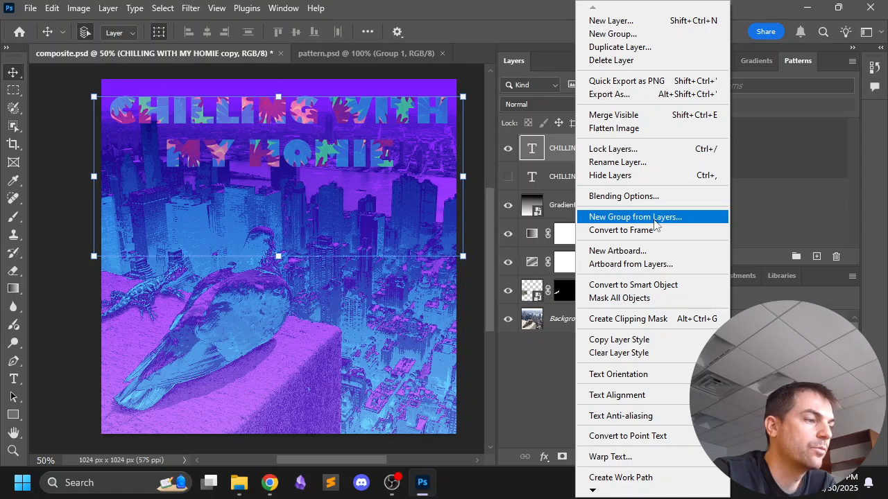
{"action": "mouse_move", "coordinate": [626, 491]}
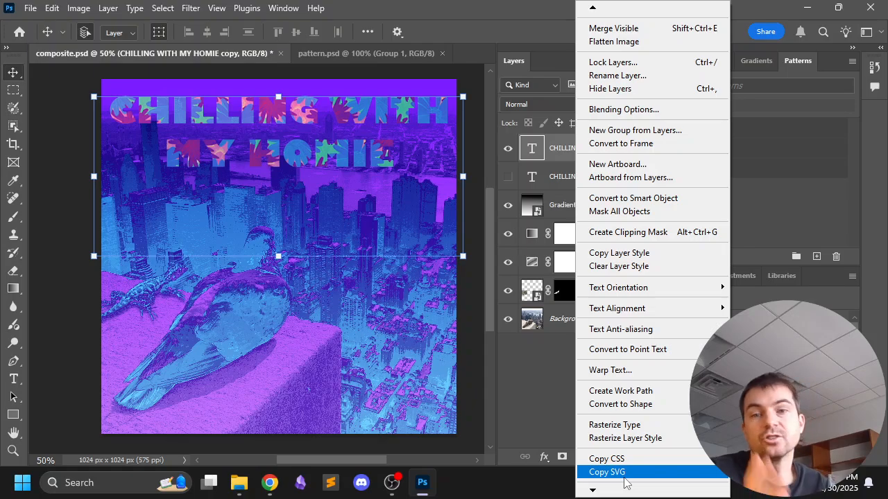
{"action": "left_click", "coordinate": [631, 199]}
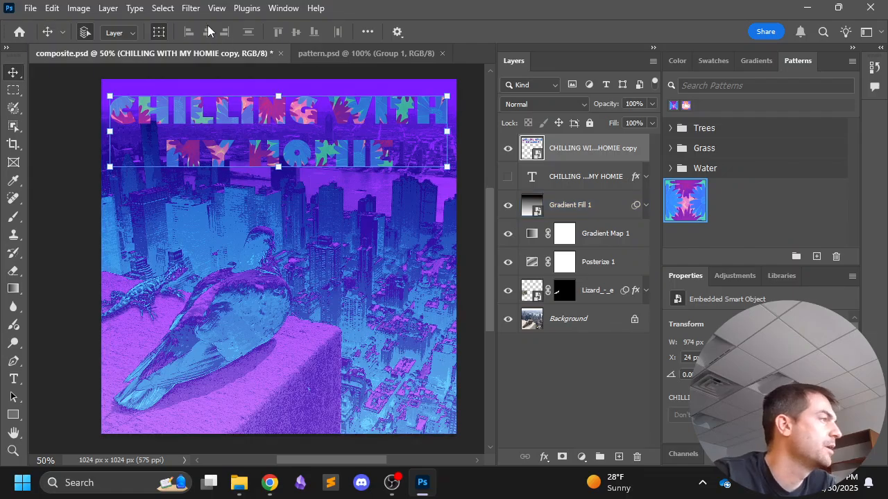
Brighten the title smart object with a Levels adjustment, setting the midtone input to 1.69, and save composite.psd
{"action": "left_click", "coordinate": [79, 7]}
{"action": "mouse_move", "coordinate": [97, 46]}
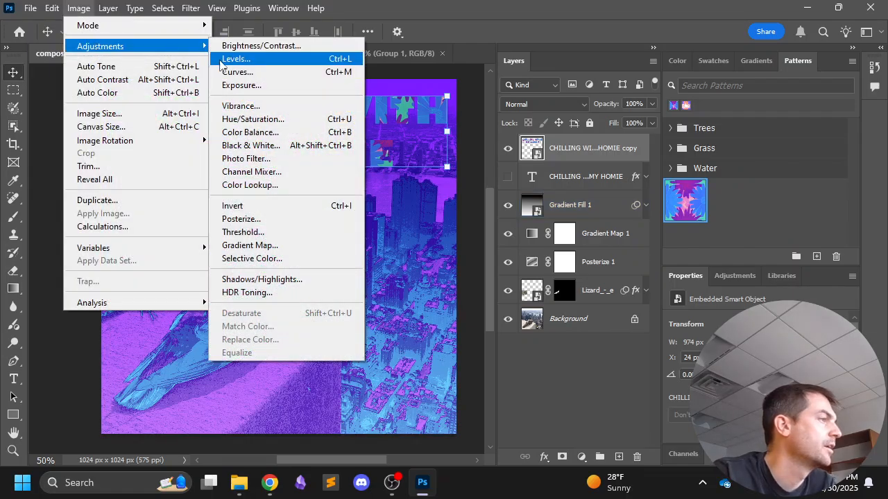
{"action": "left_click", "coordinate": [223, 61]}
{"action": "left_click_drag", "start_coordinate": [531, 248], "coordinate": [501, 244]}
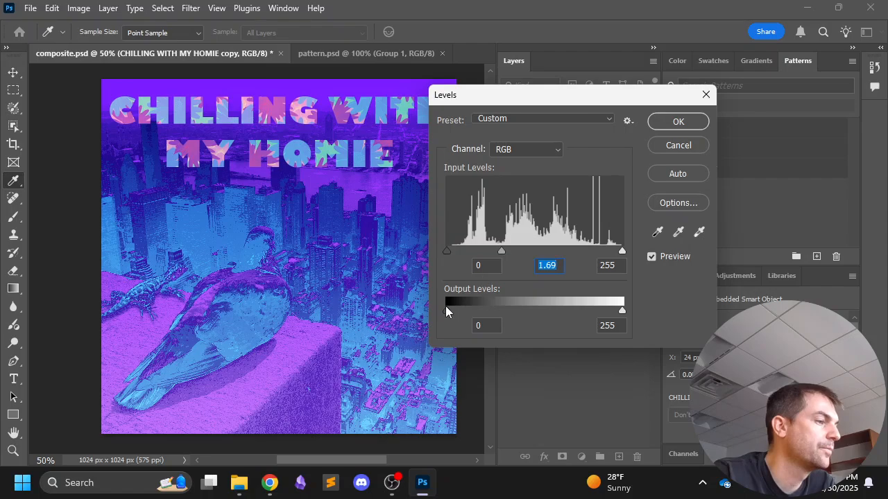
{"action": "left_click", "coordinate": [686, 122]}
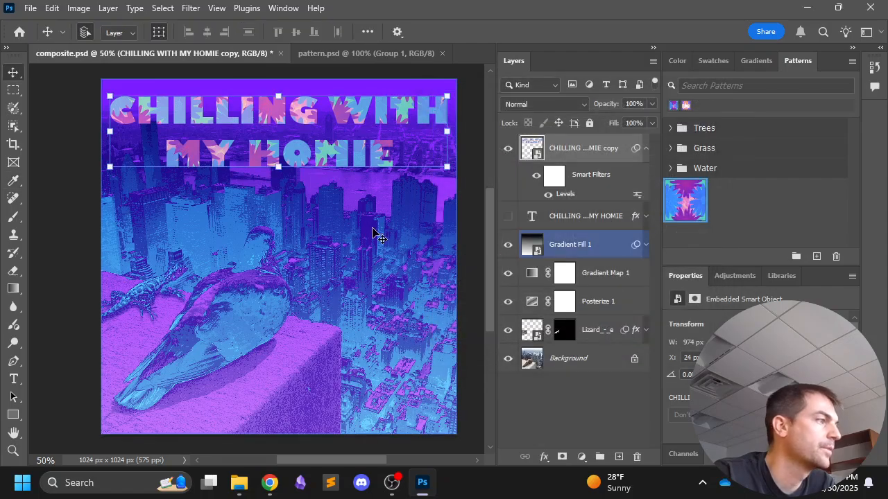
{"action": "key", "text": "ctrl+s"}
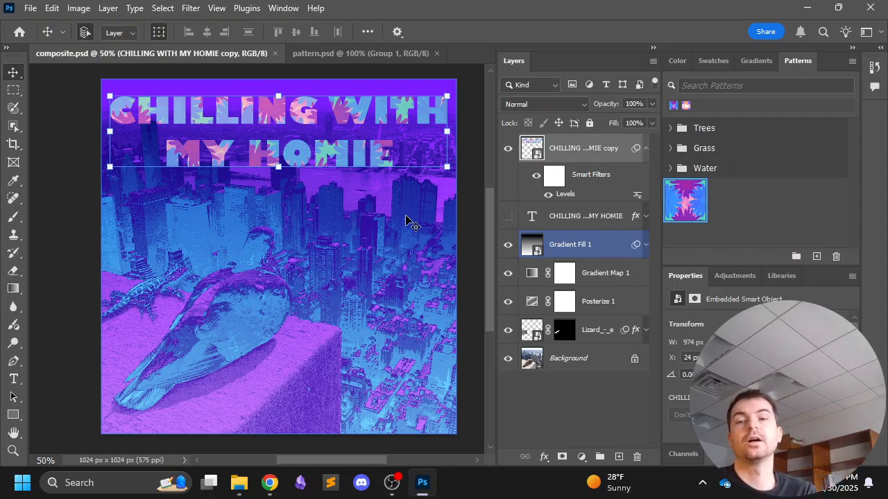
{"action": "left_click", "coordinate": [585, 372]}
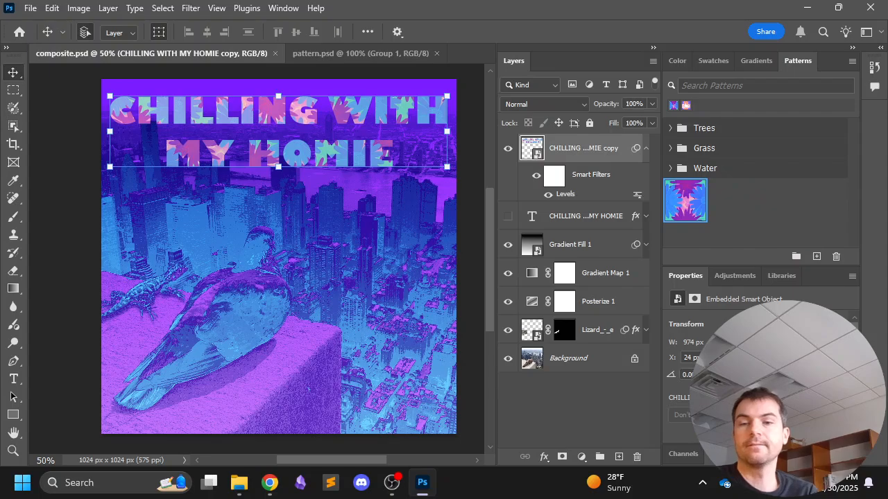